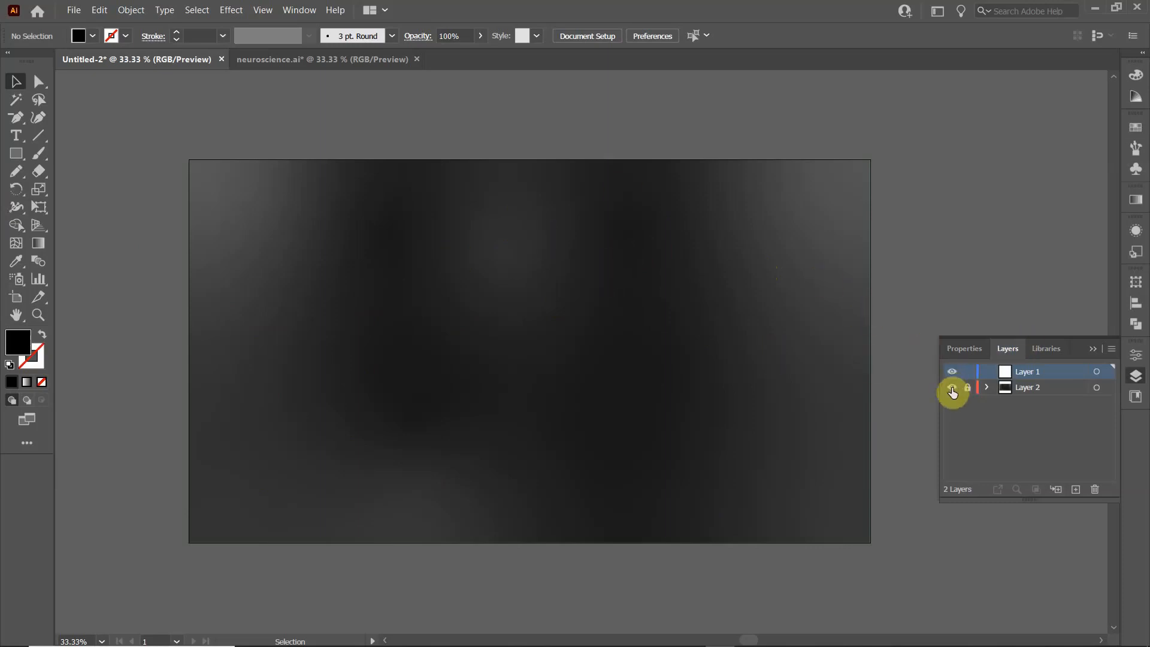
{"action": "left_click", "coordinate": [1136, 376]}
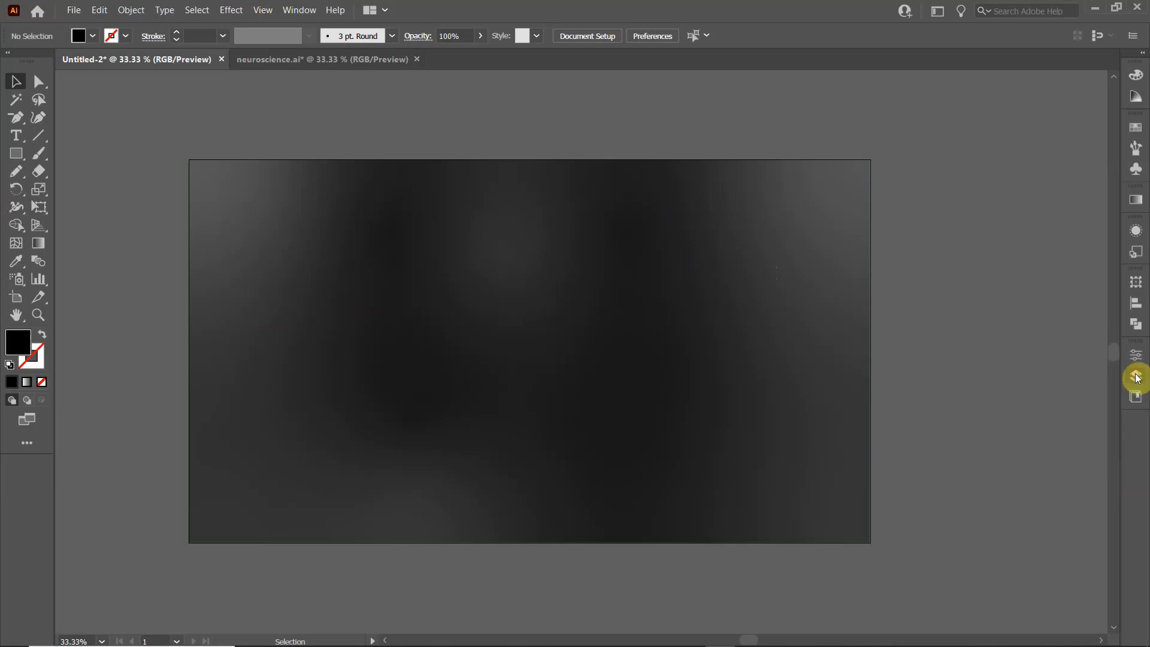
{"action": "left_click", "coordinate": [1136, 376]}
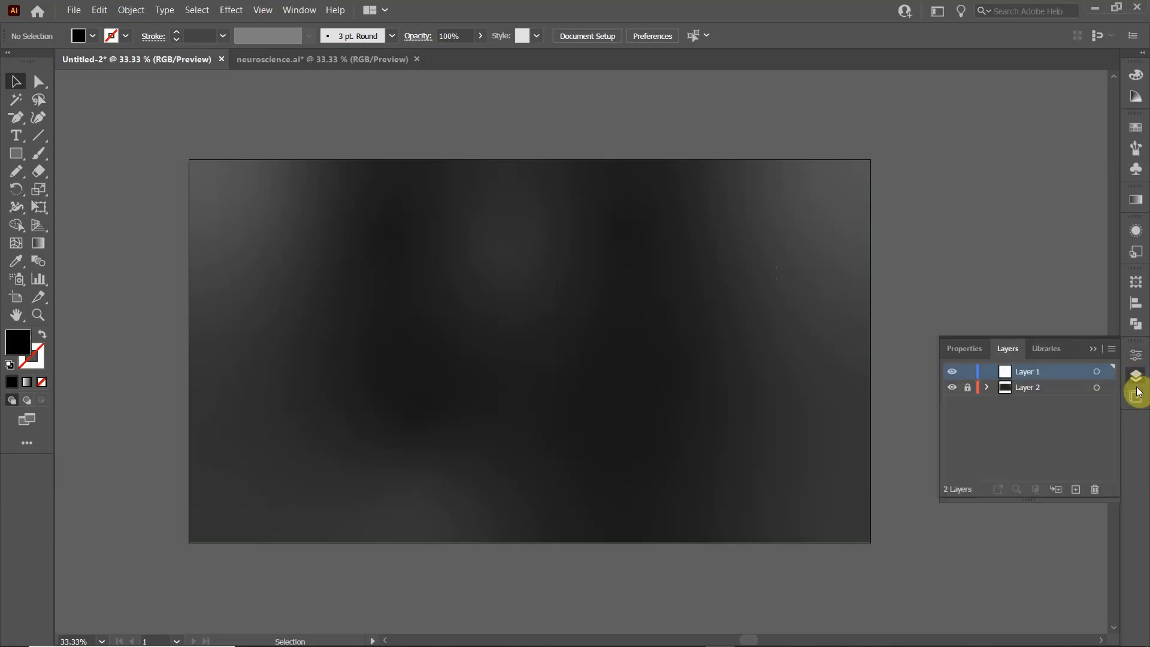
{"action": "left_click", "coordinate": [291, 11]}
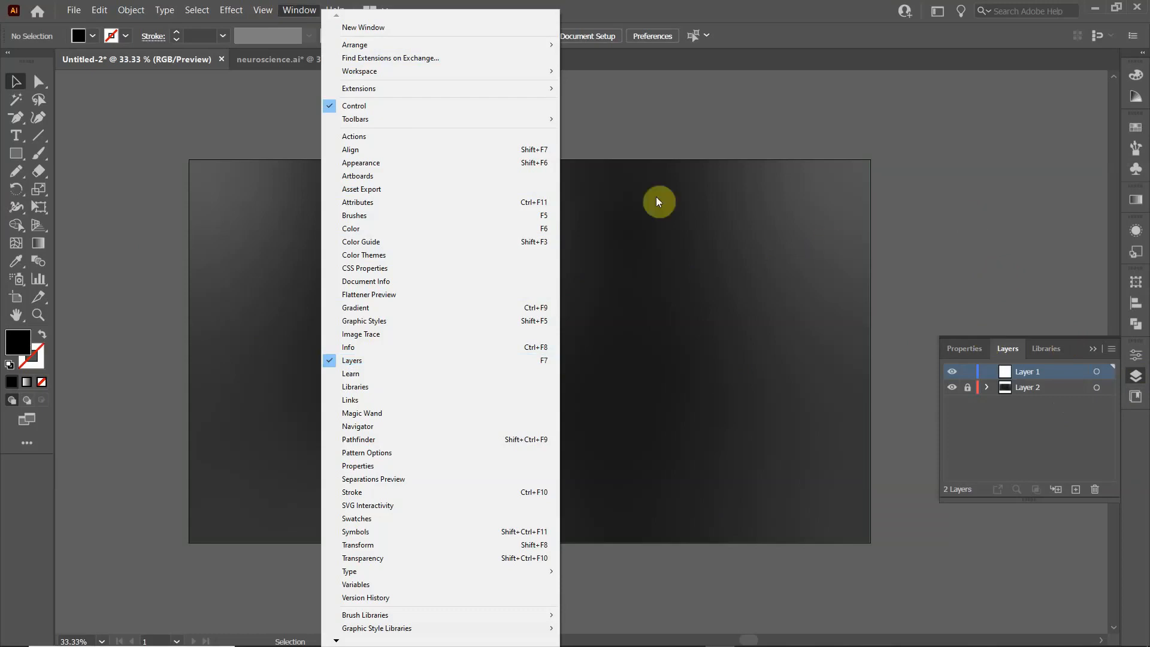
{"action": "left_click", "coordinate": [1136, 378]}
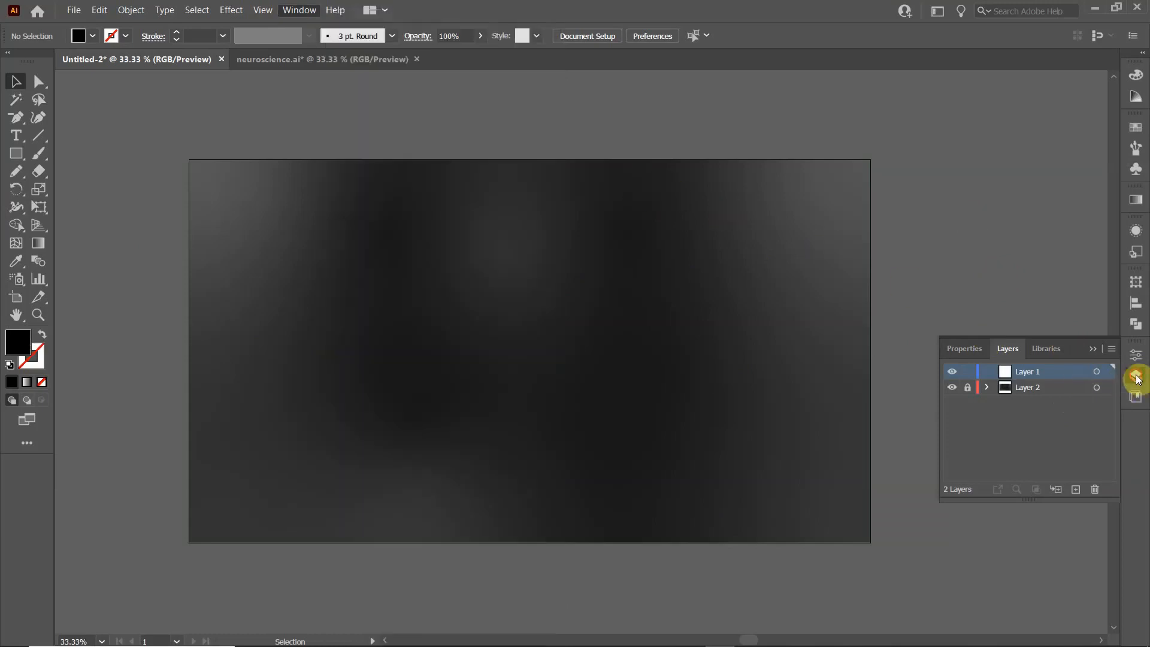
{"action": "left_click", "coordinate": [1136, 377]}
{"action": "left_click", "coordinate": [1136, 378]}
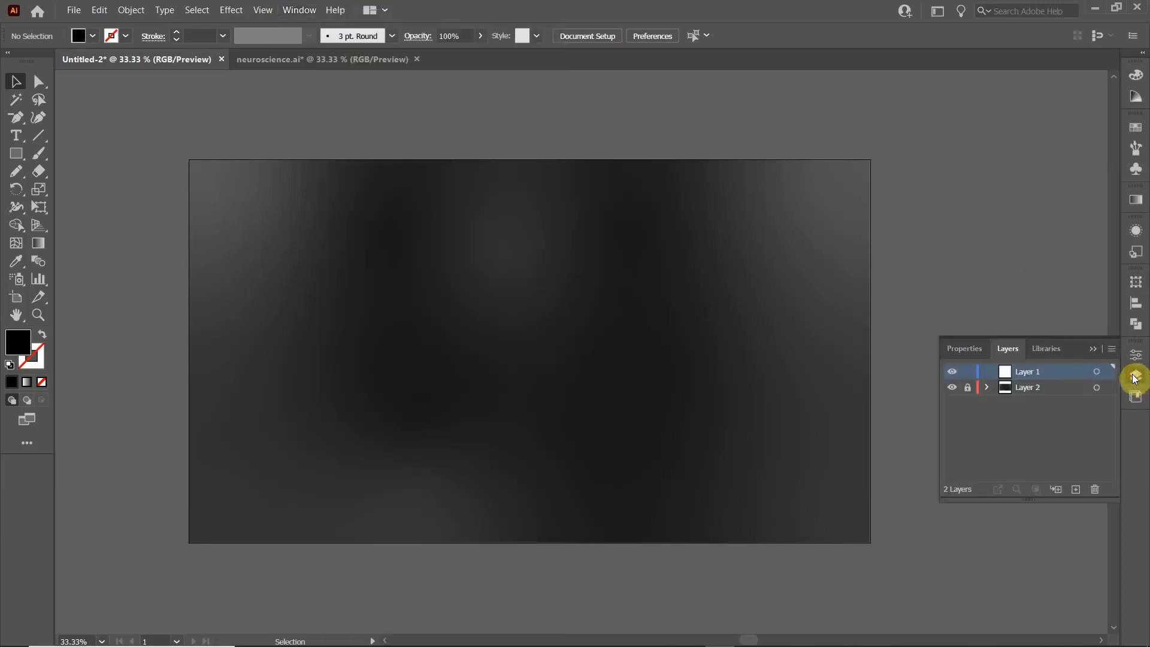
Hide Layer 2, which holds the dark gradient background.
{"action": "left_click", "coordinate": [952, 390]}
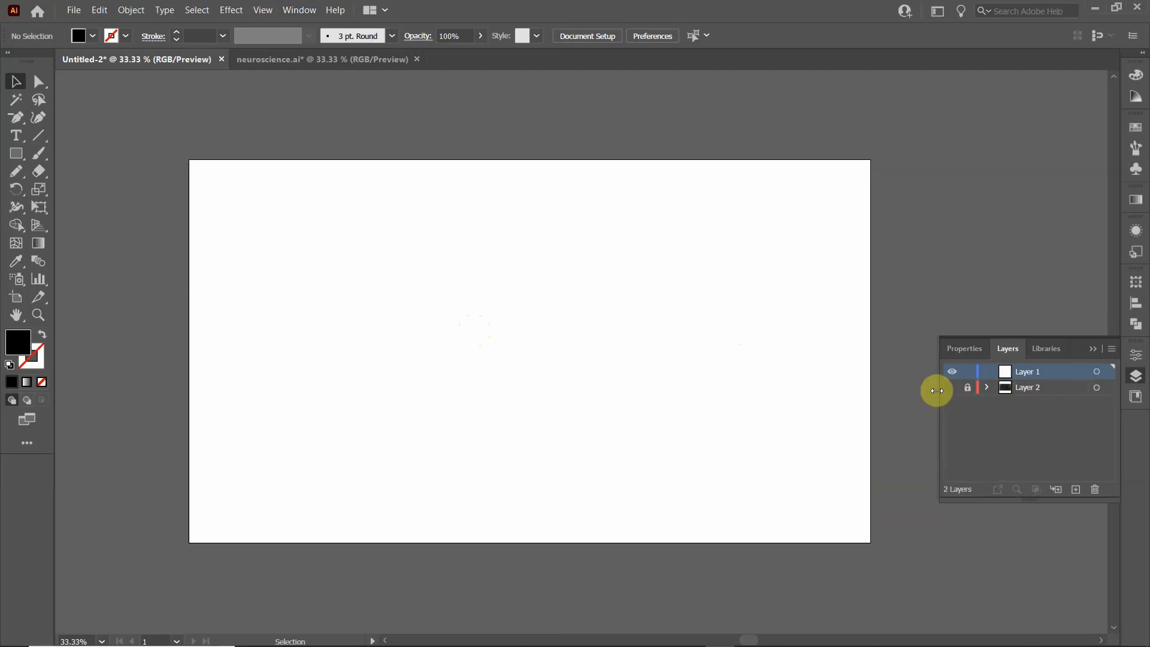
{"action": "left_click", "coordinate": [972, 388]}
Add the point text "Neuroscience" on Layer 1 near the middle of the artboard.
{"action": "left_click", "coordinate": [17, 136]}
{"action": "left_click", "coordinate": [385, 329]}
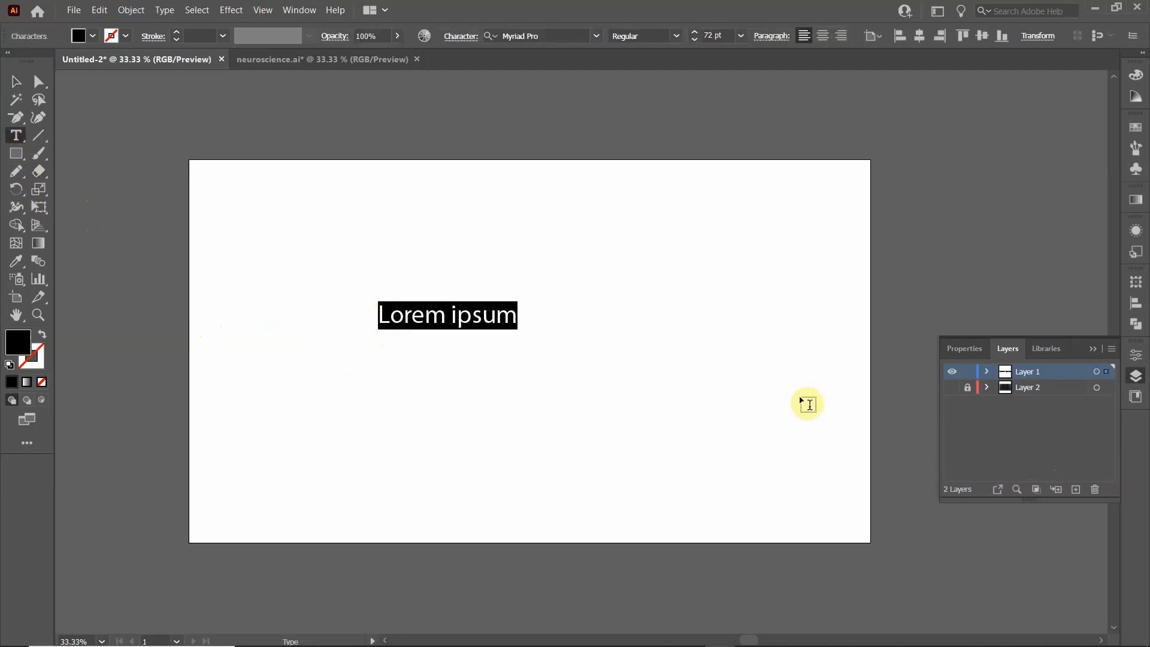
{"action": "type", "text": "Neuro"}
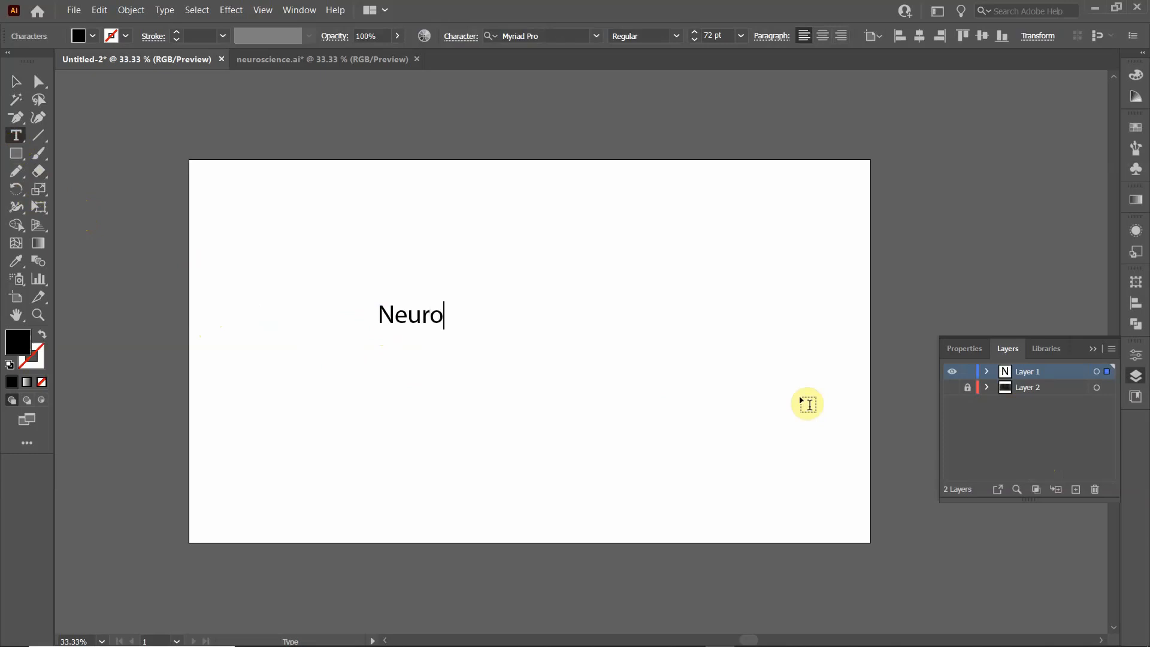
{"action": "type", "text": "science"}
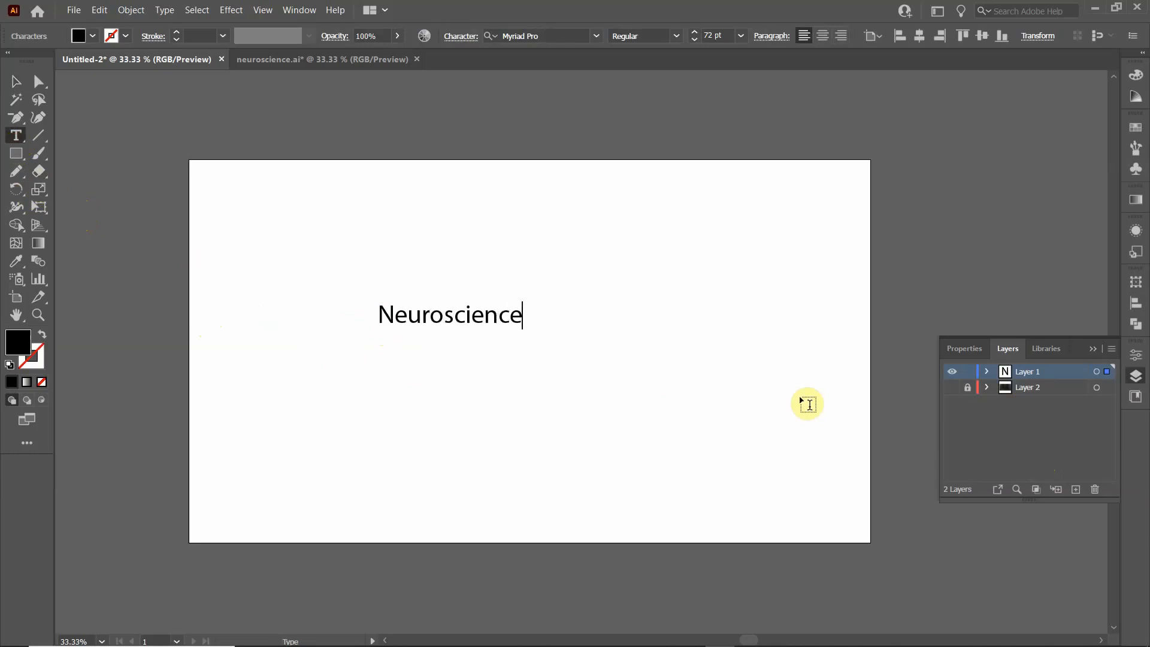
{"action": "left_click", "coordinate": [15, 81]}
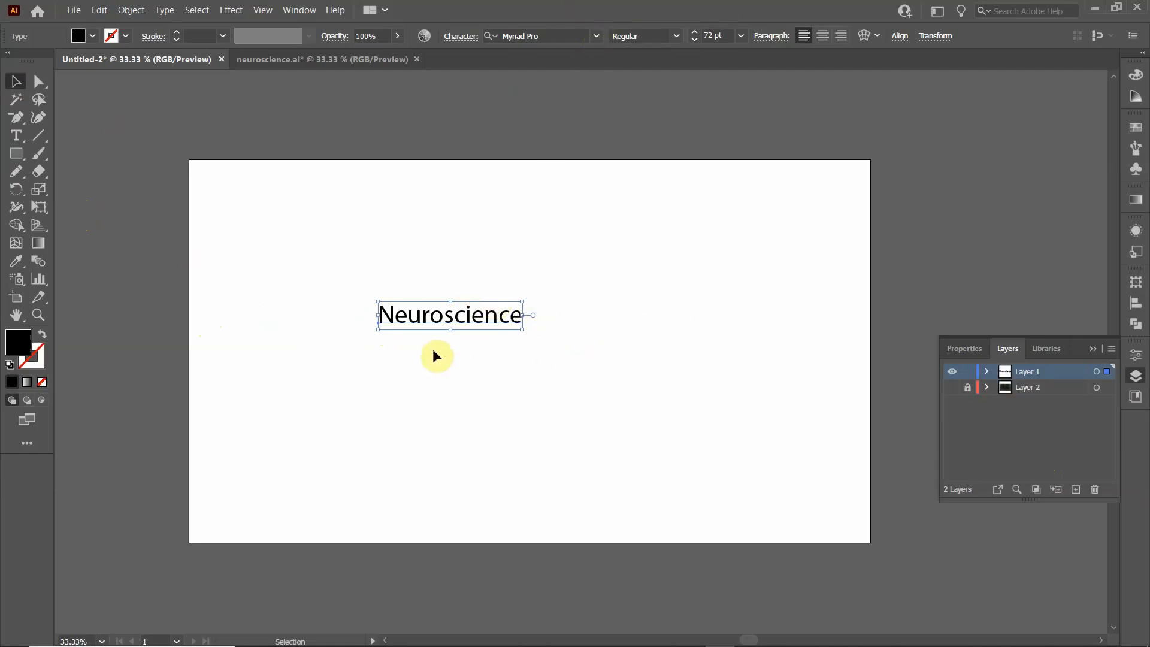
Try an orange stroke on the Neuroscience text, and set the stroke back to none.
{"action": "scroll", "coordinate": [426, 334], "scroll_direction": "up", "scroll_amount": 5}
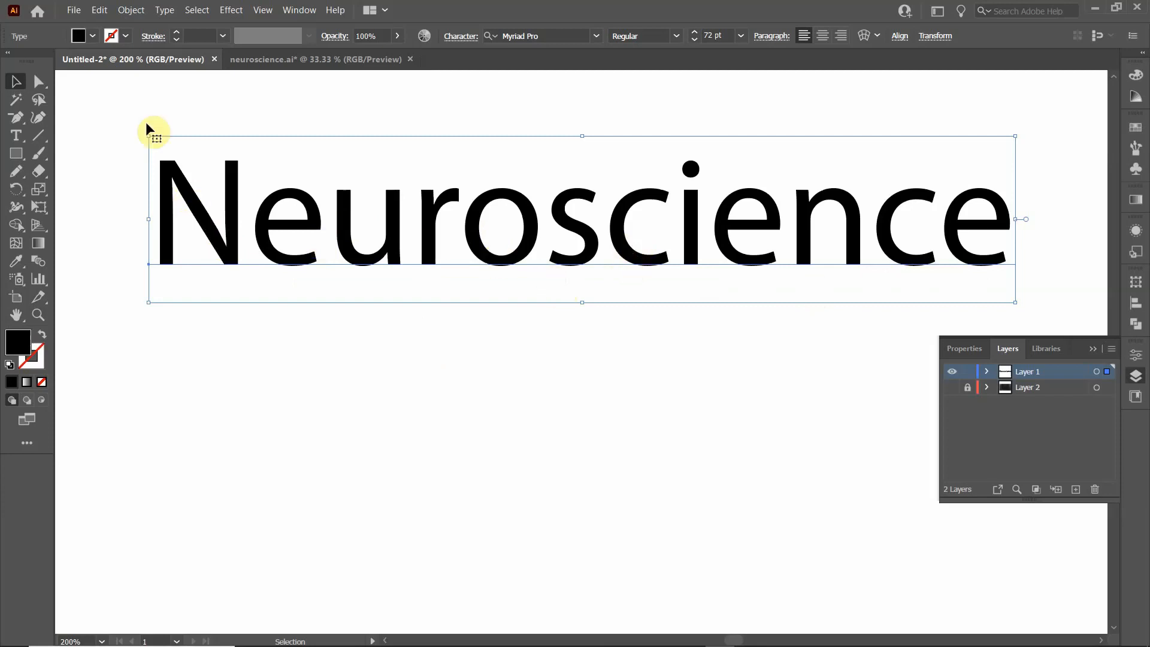
{"action": "left_click", "coordinate": [130, 36]}
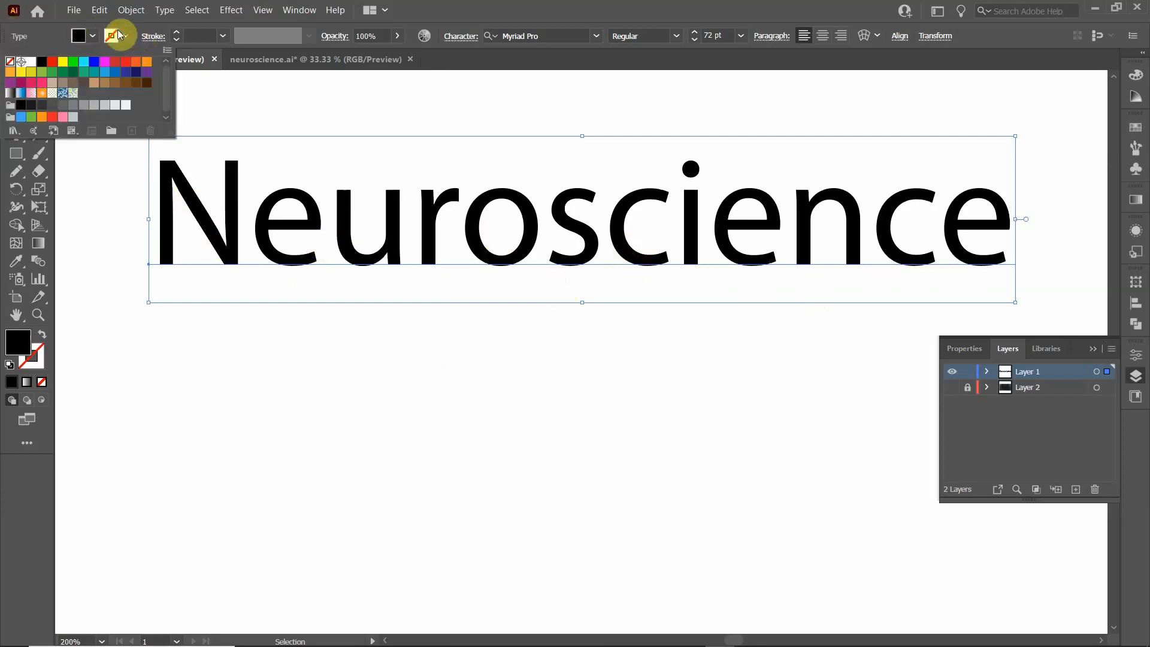
{"action": "left_click", "coordinate": [10, 72]}
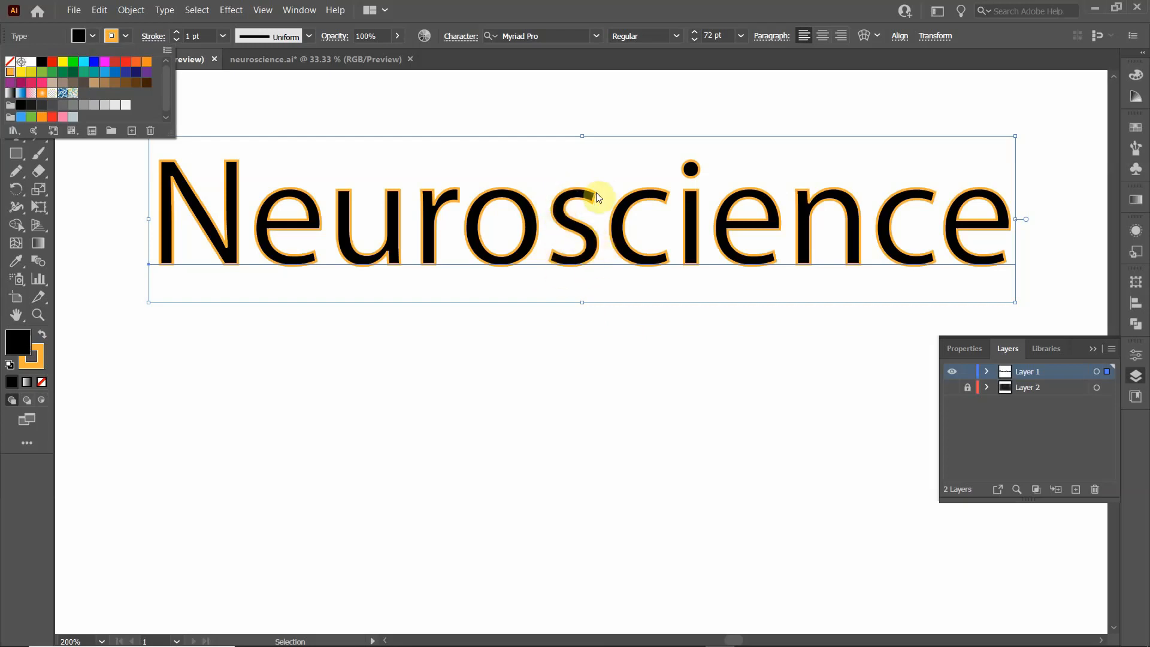
{"action": "left_click", "coordinate": [11, 61]}
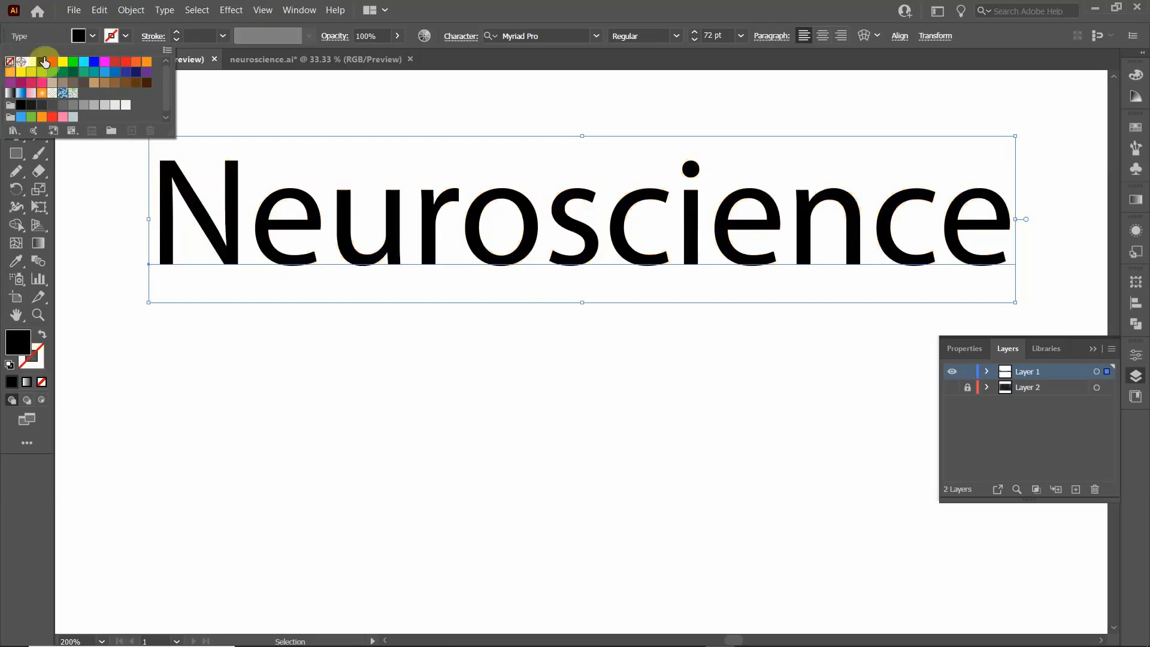
{"action": "left_click", "coordinate": [450, 119]}
Change the font of the Neuroscience text to Eras Light ITC.
{"action": "scroll", "coordinate": [497, 226], "scroll_direction": "down", "scroll_amount": 1, "text": "alt"}
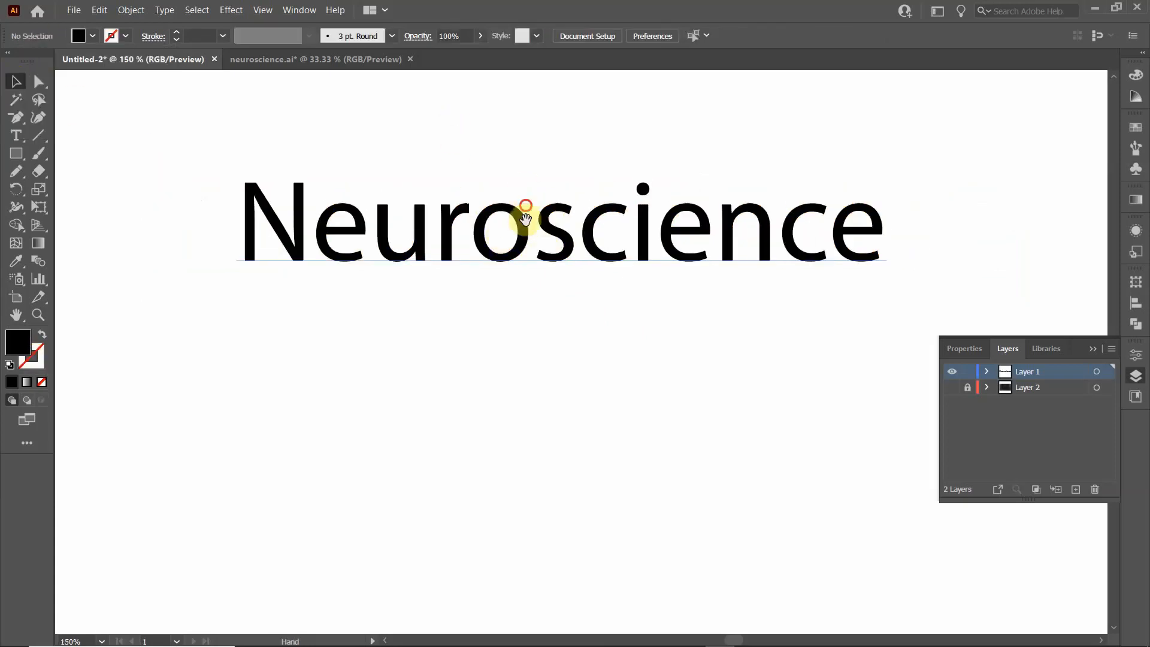
{"action": "scroll", "coordinate": [479, 288], "scroll_direction": "up", "scroll_amount": 2}
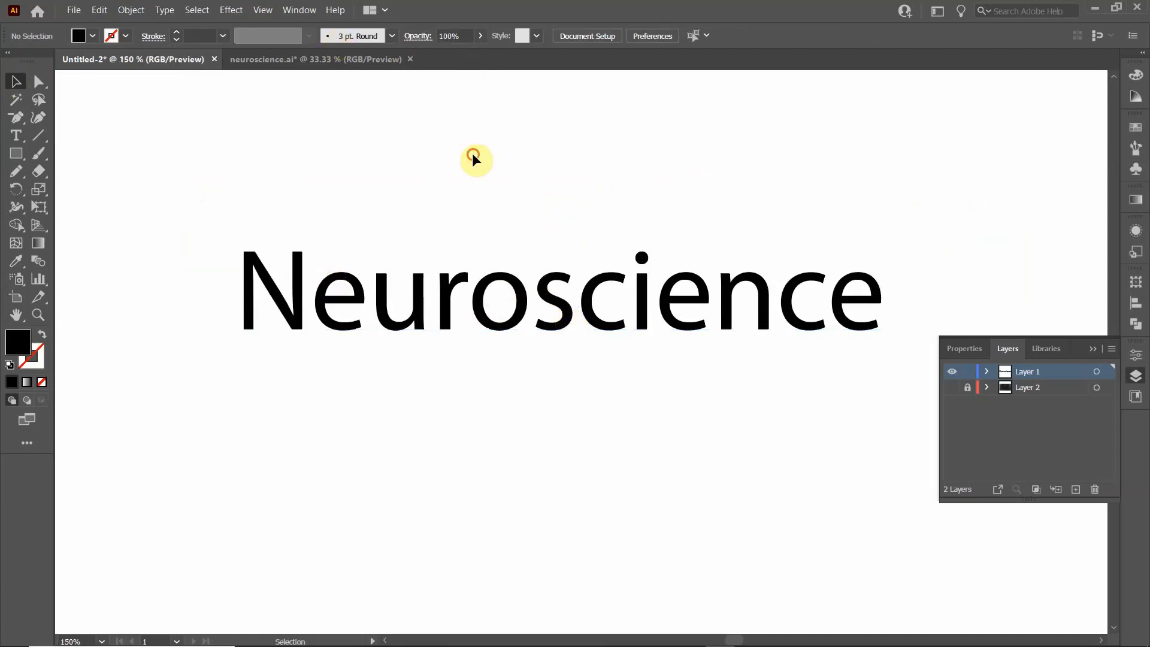
{"action": "left_click", "coordinate": [475, 288]}
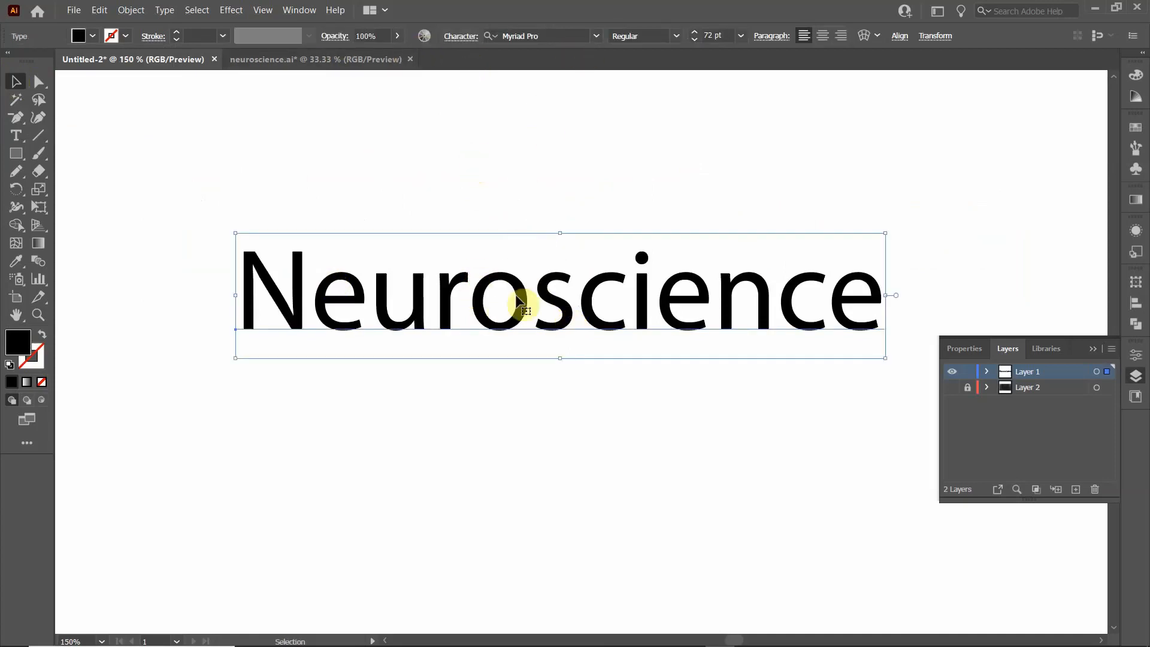
{"action": "left_click", "coordinate": [598, 37]}
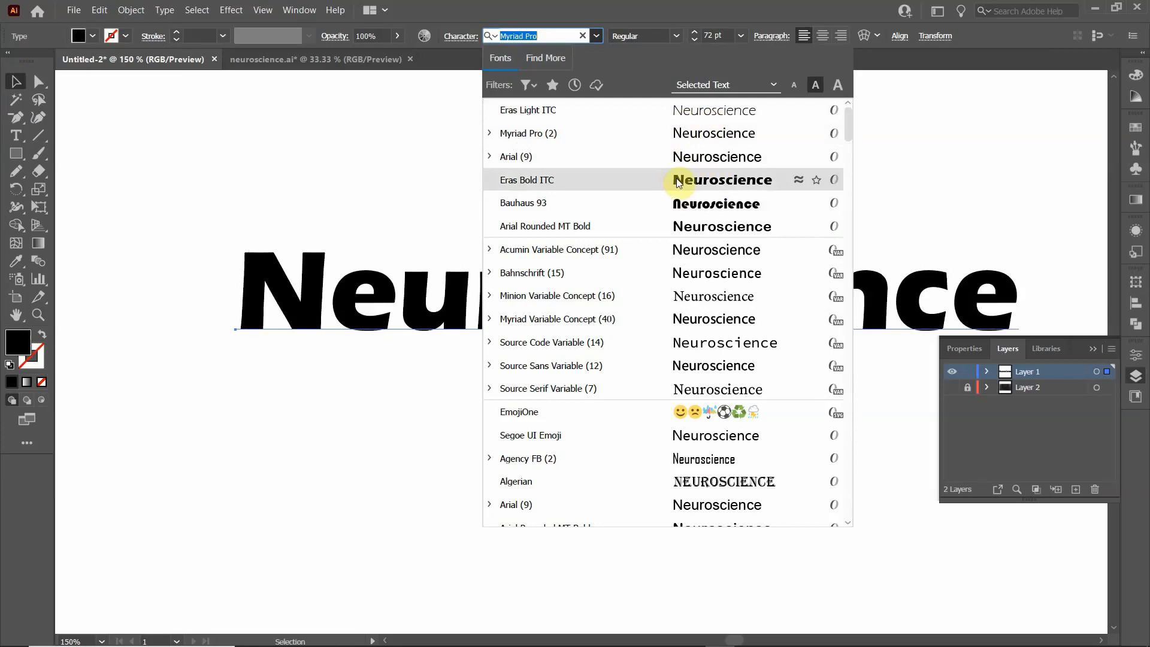
{"action": "left_click", "coordinate": [680, 120]}
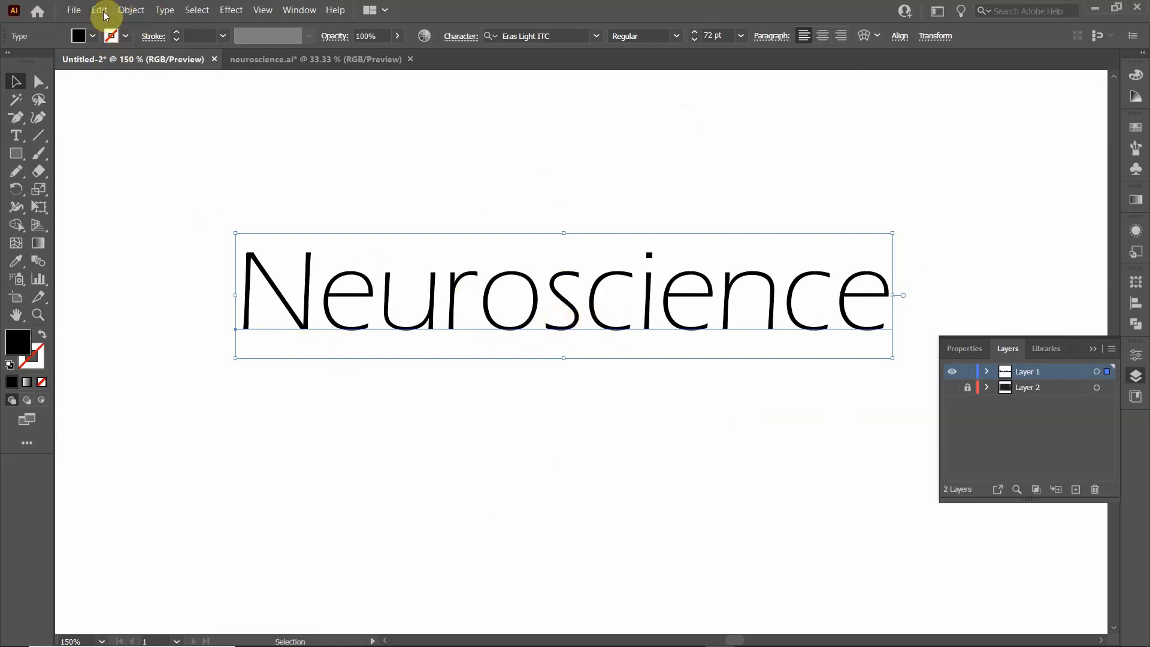
Rasterize the Neuroscience text in RGB at High (300 ppi) with a transparent background.
{"action": "left_click", "coordinate": [133, 11]}
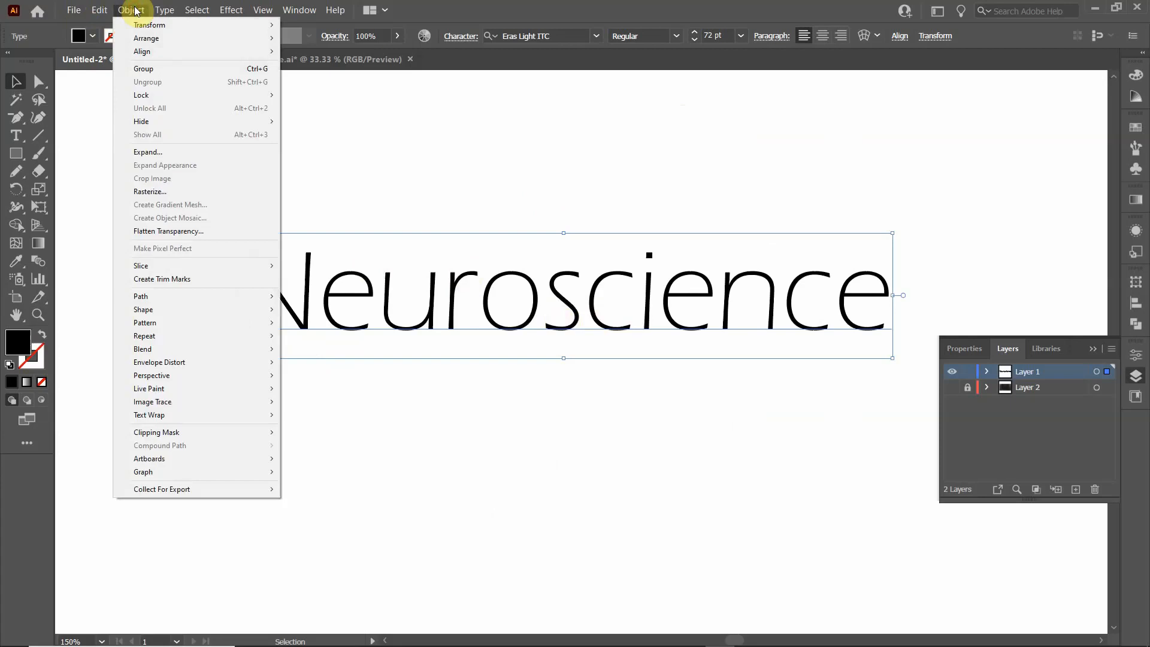
{"action": "left_click", "coordinate": [157, 192]}
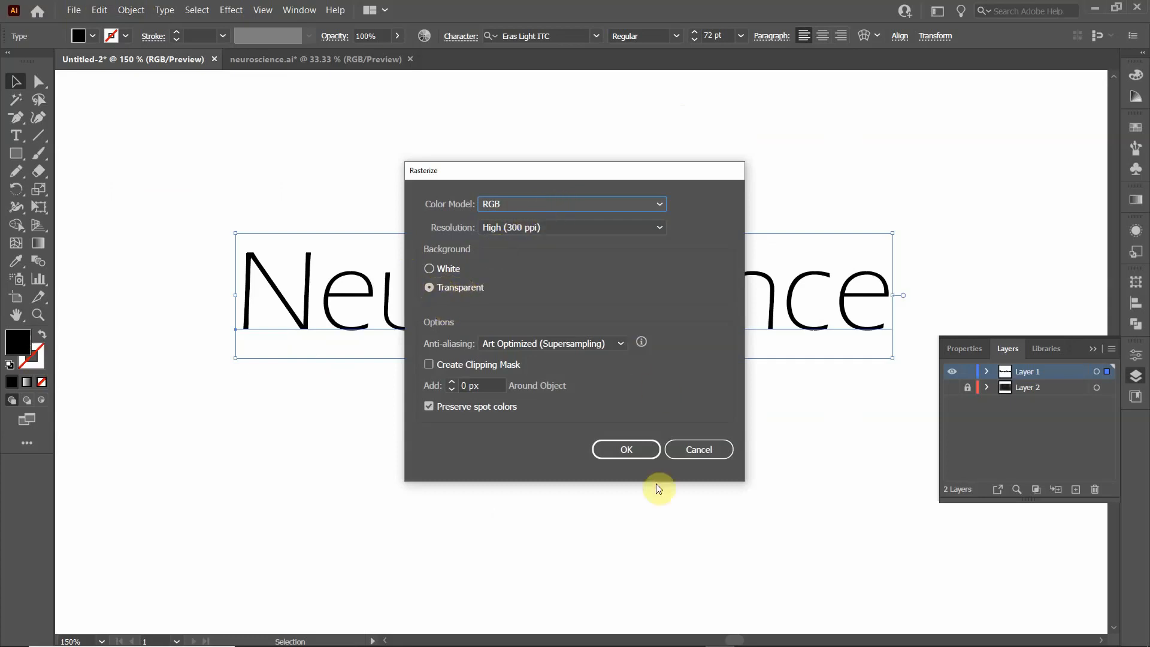
{"action": "left_click", "coordinate": [627, 451]}
{"action": "left_click", "coordinate": [610, 450]}
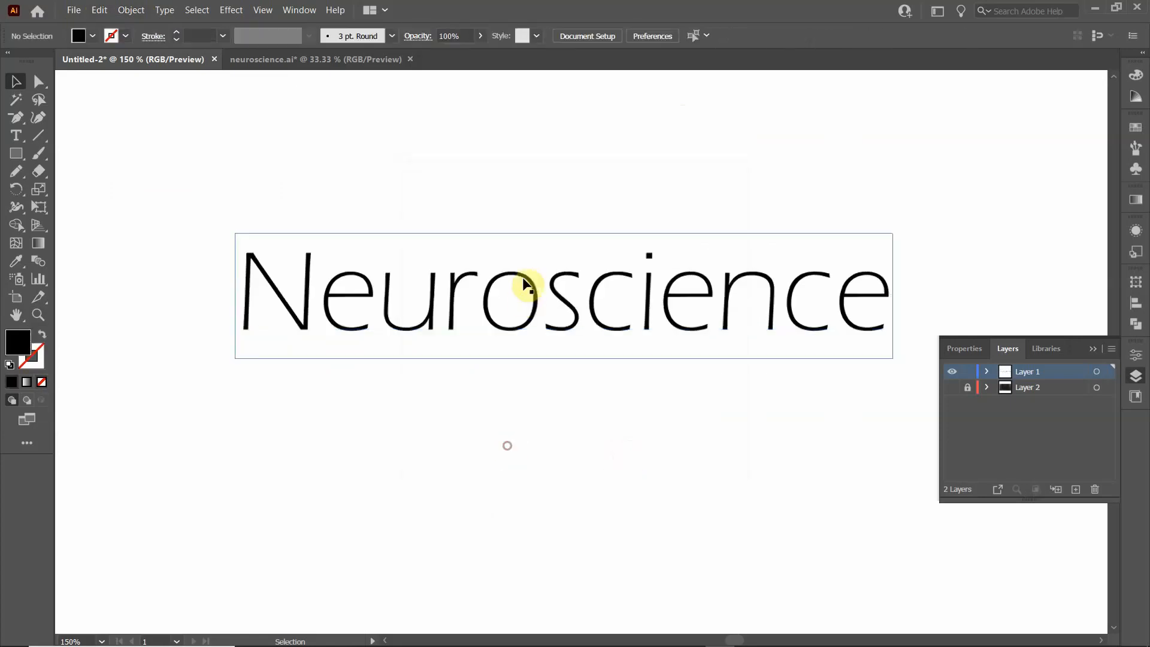
Run Image Trace on the rasterized Neuroscience word and make it create strokes instead of fills.
{"action": "left_click", "coordinate": [440, 292]}
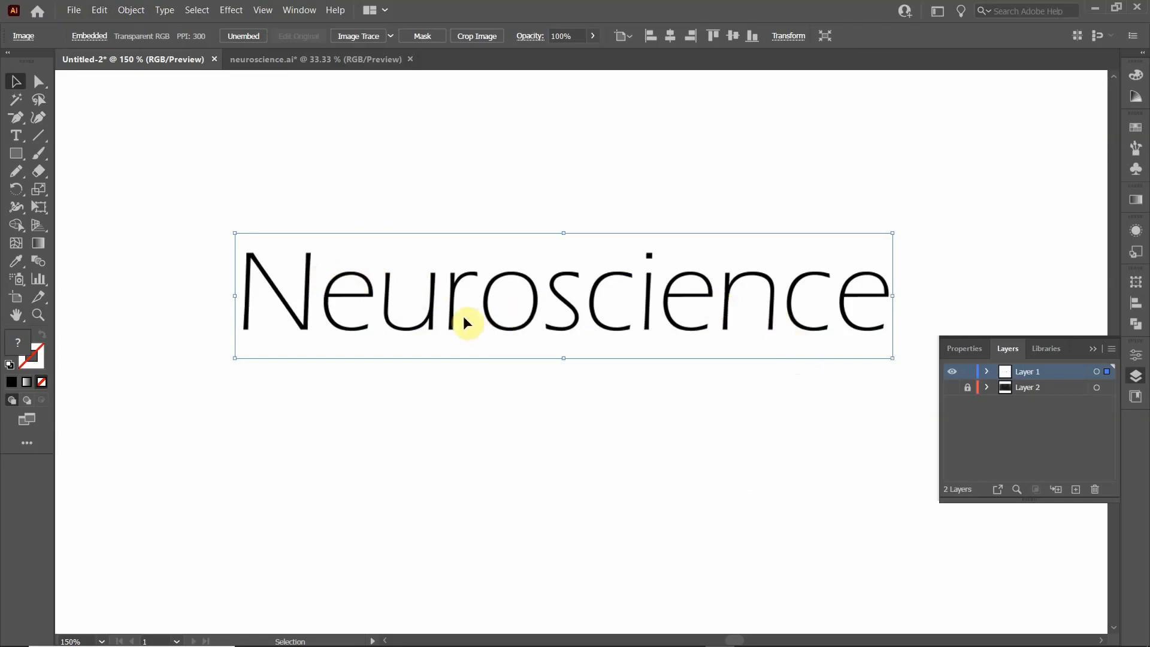
{"action": "left_click", "coordinate": [358, 37]}
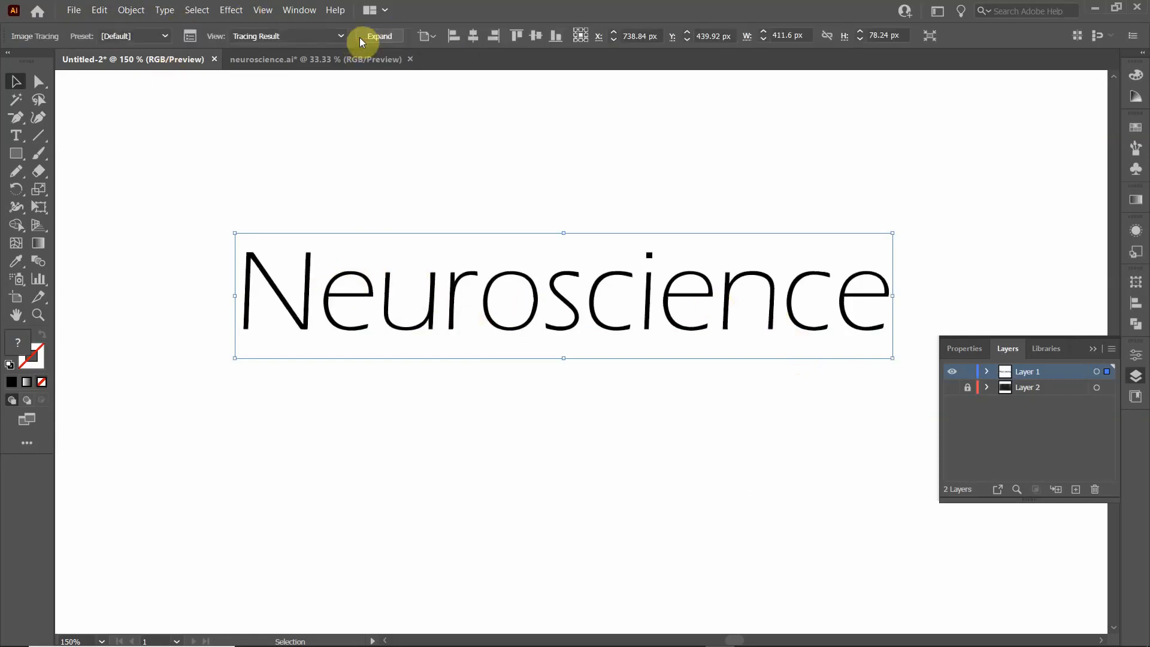
{"action": "left_click", "coordinate": [188, 37]}
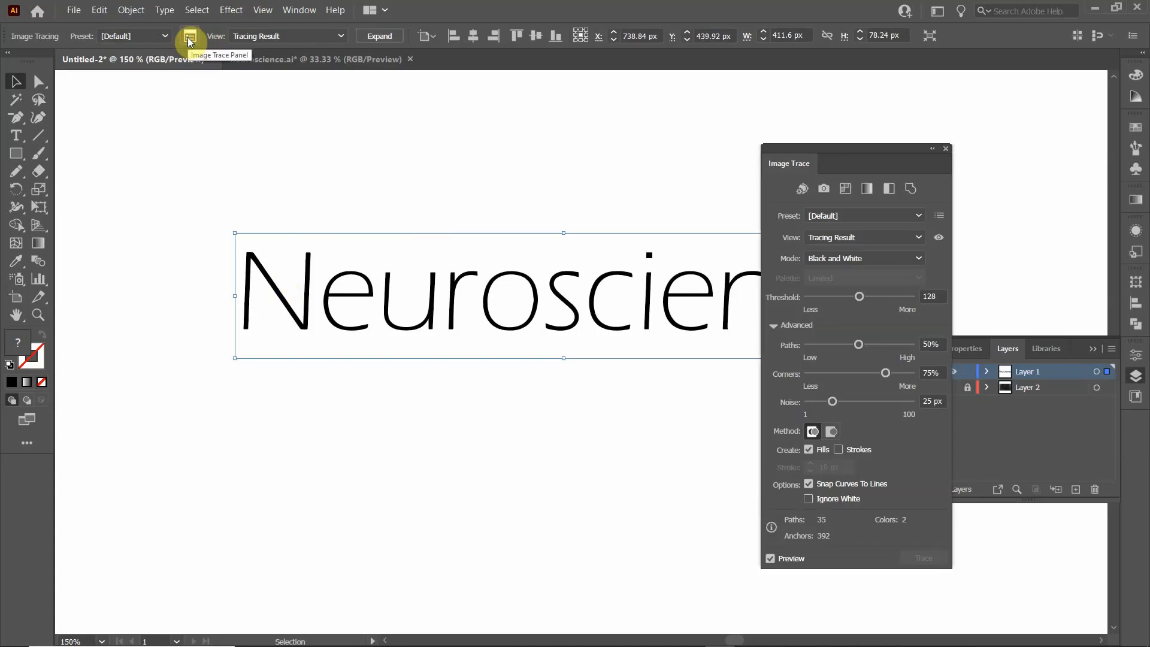
{"action": "left_click", "coordinate": [838, 450]}
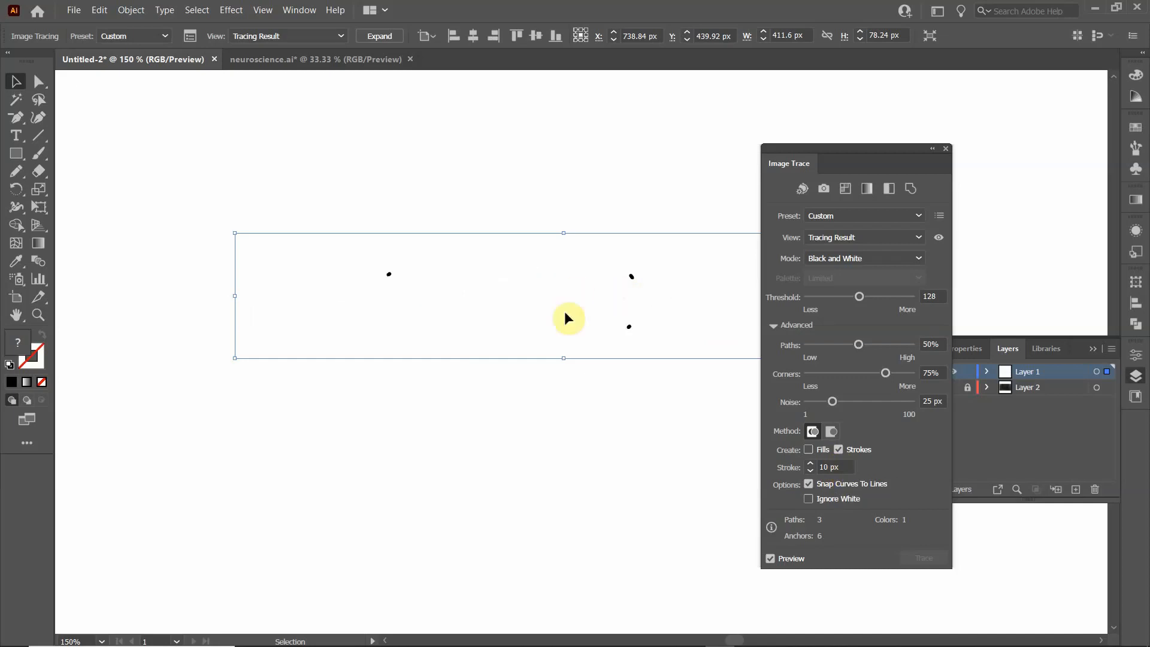
Set the Image Trace maximum stroke width to 20 px.
{"action": "left_click", "coordinate": [851, 465]}
{"action": "type", "text": "20"}
{"action": "left_click", "coordinate": [938, 398]}
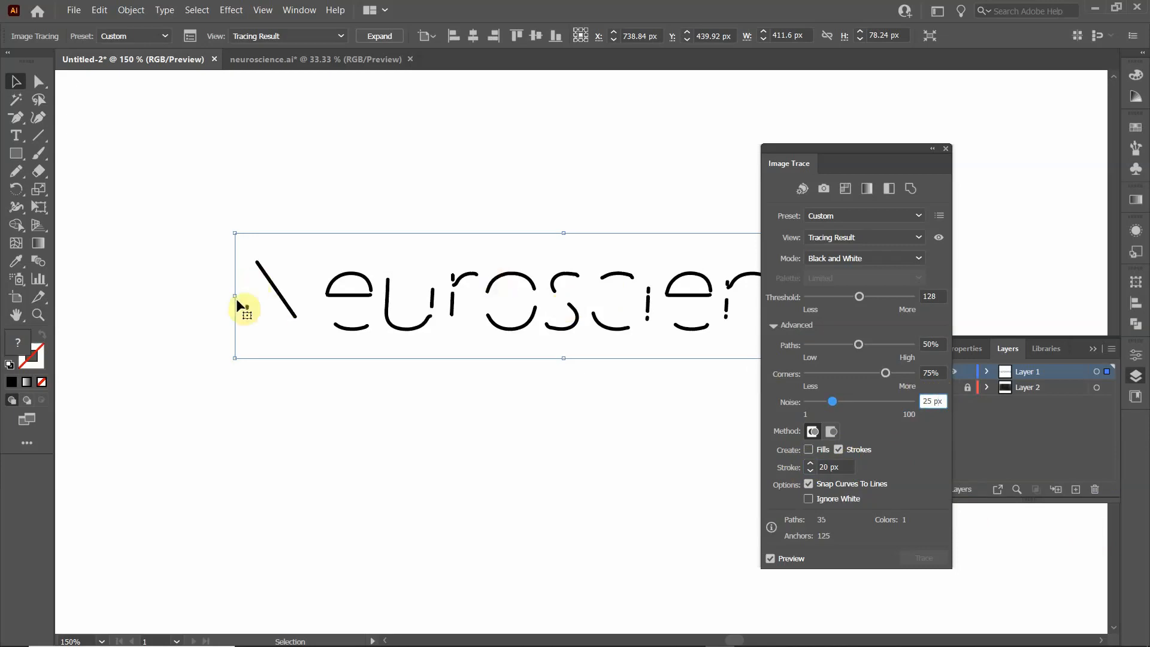
Set the Image Trace stroke width to 30 px and close the trace settings.
{"action": "left_click", "coordinate": [829, 467]}
{"action": "type", "text": "30"}
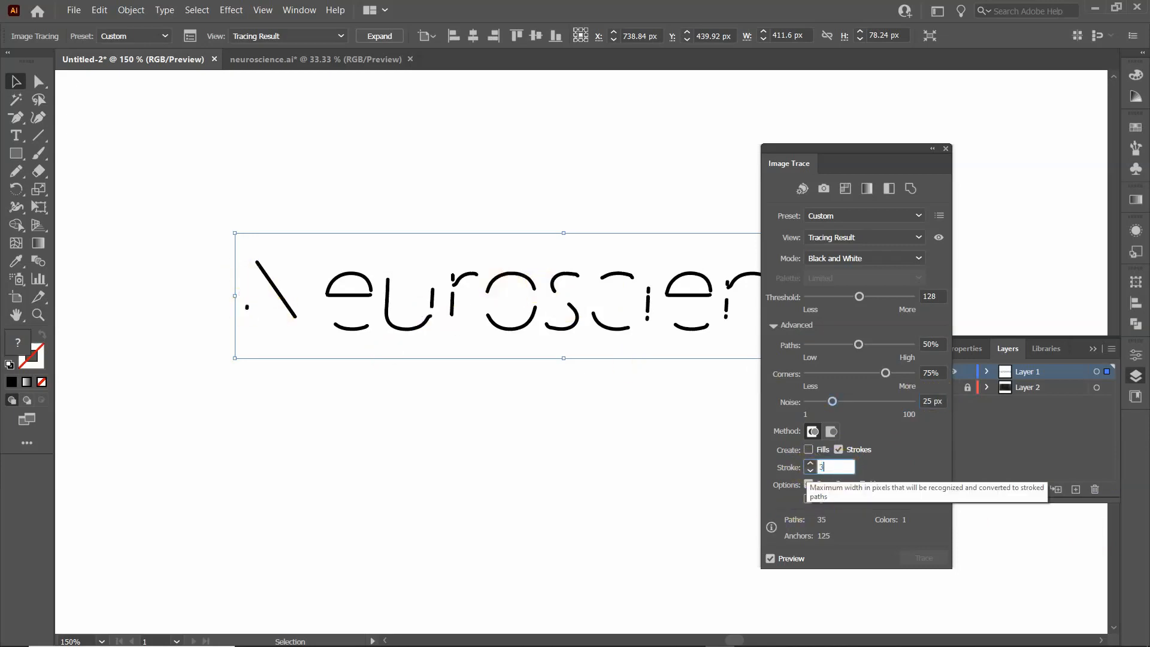
{"action": "left_click", "coordinate": [938, 398]}
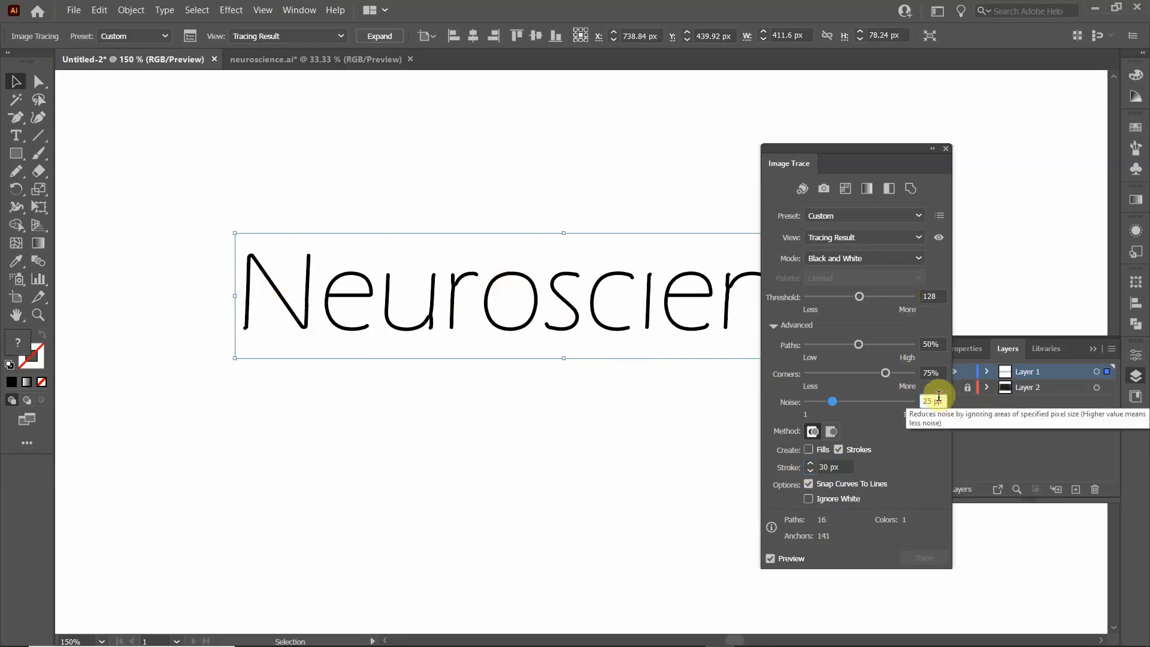
{"action": "left_click", "coordinate": [829, 151]}
{"action": "mouse_move", "coordinate": [828, 151]}
{"action": "left_mouse_down"}
{"action": "mouse_move", "coordinate": [994, 129]}
{"action": "mouse_move", "coordinate": [983, 132]}
{"action": "left_mouse_up"}
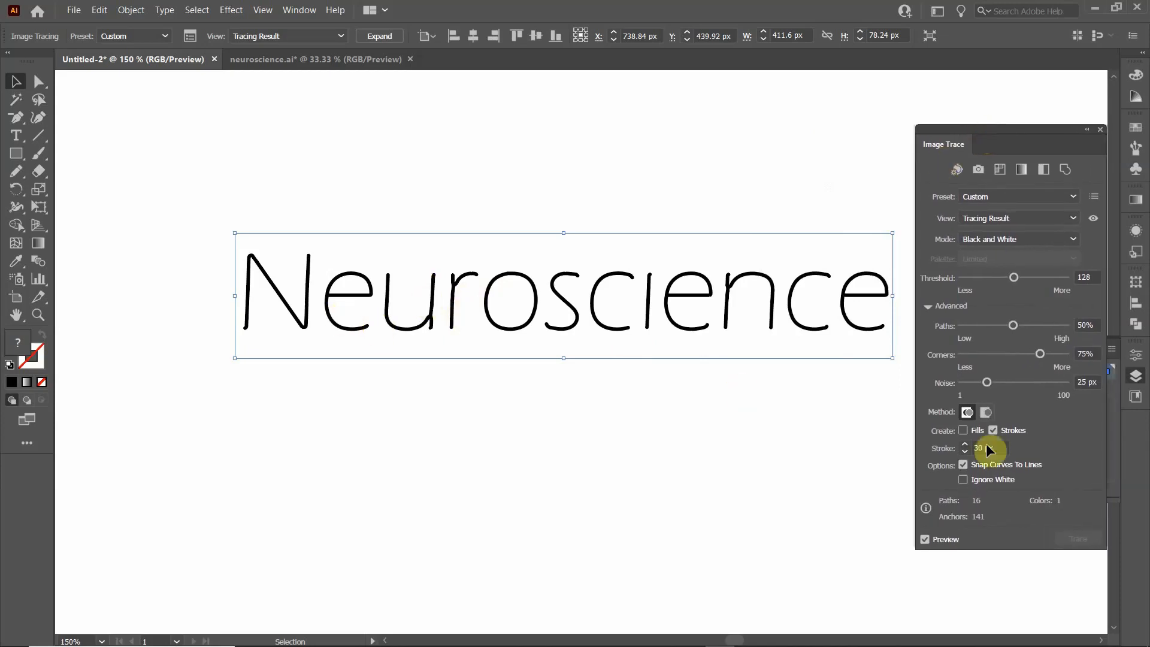
{"action": "left_click", "coordinate": [1101, 130]}
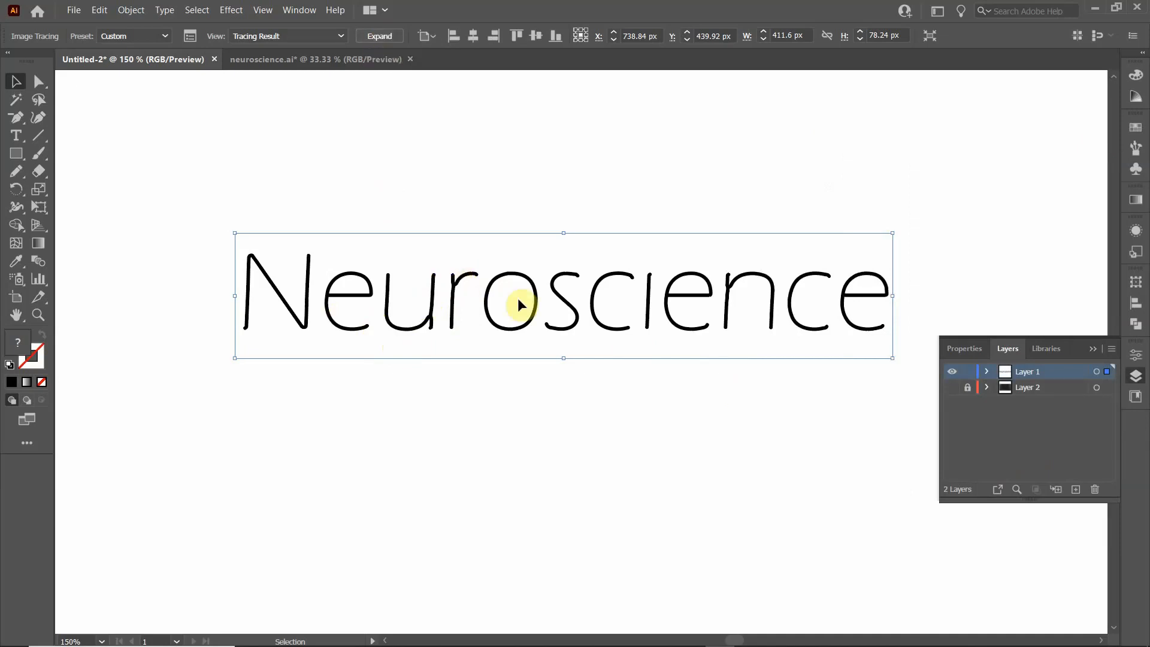
Duplicate the traced Neuroscience word below the original and delete the copy.
{"action": "scroll", "coordinate": [515, 294], "scroll_direction": "down", "scroll_amount": 4}
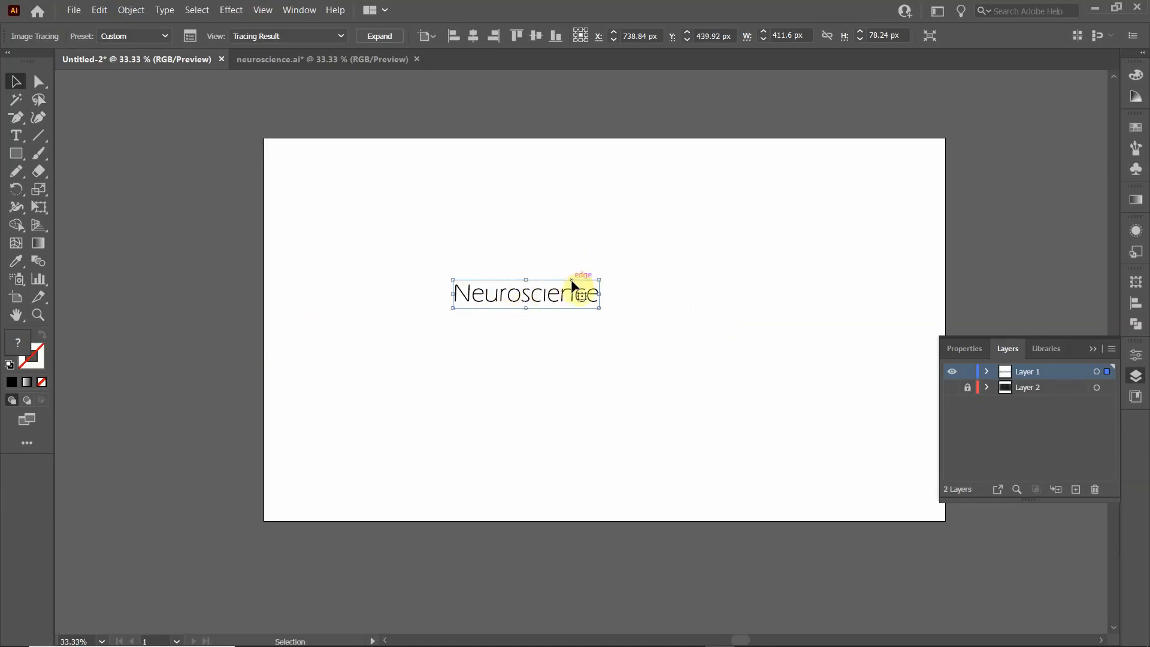
{"action": "key", "text": "a"}
{"action": "left_click_drag", "start_coordinate": [539, 292], "coordinate": [590, 326]}
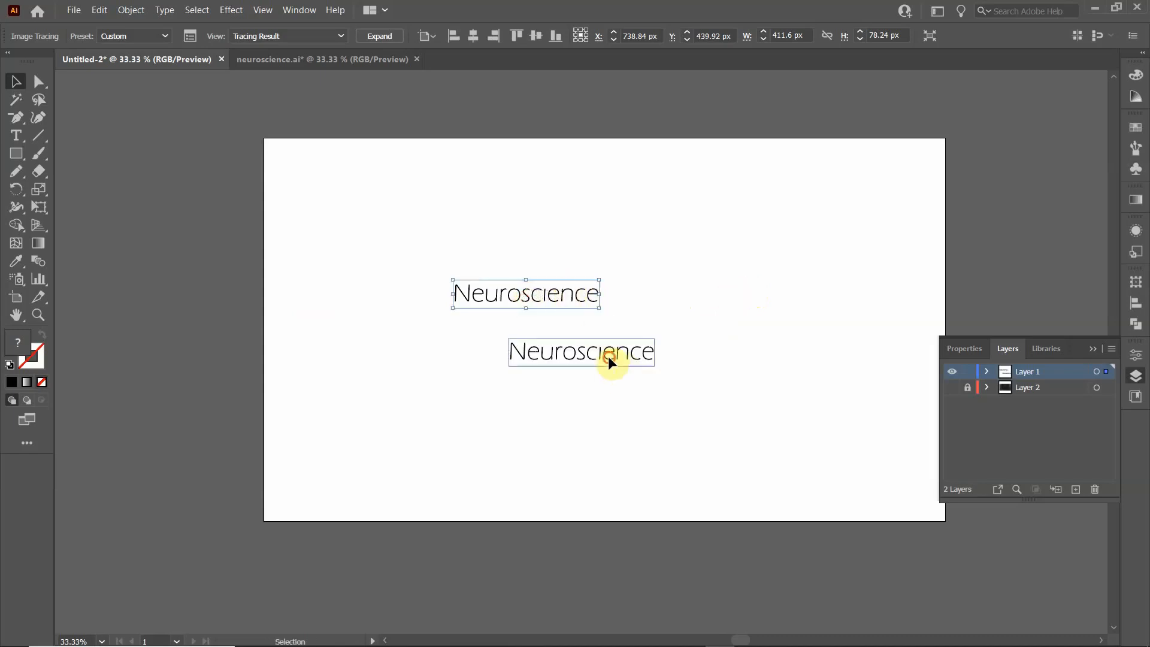
{"action": "key", "text": "Delete"}
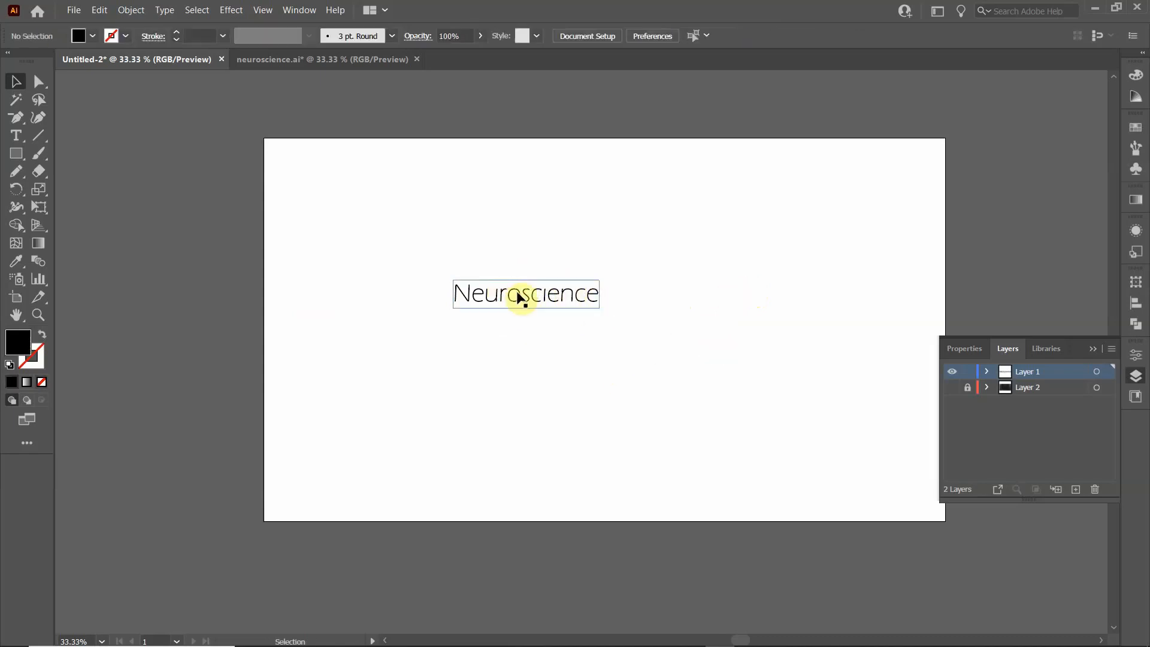
{"action": "key", "text": "a"}
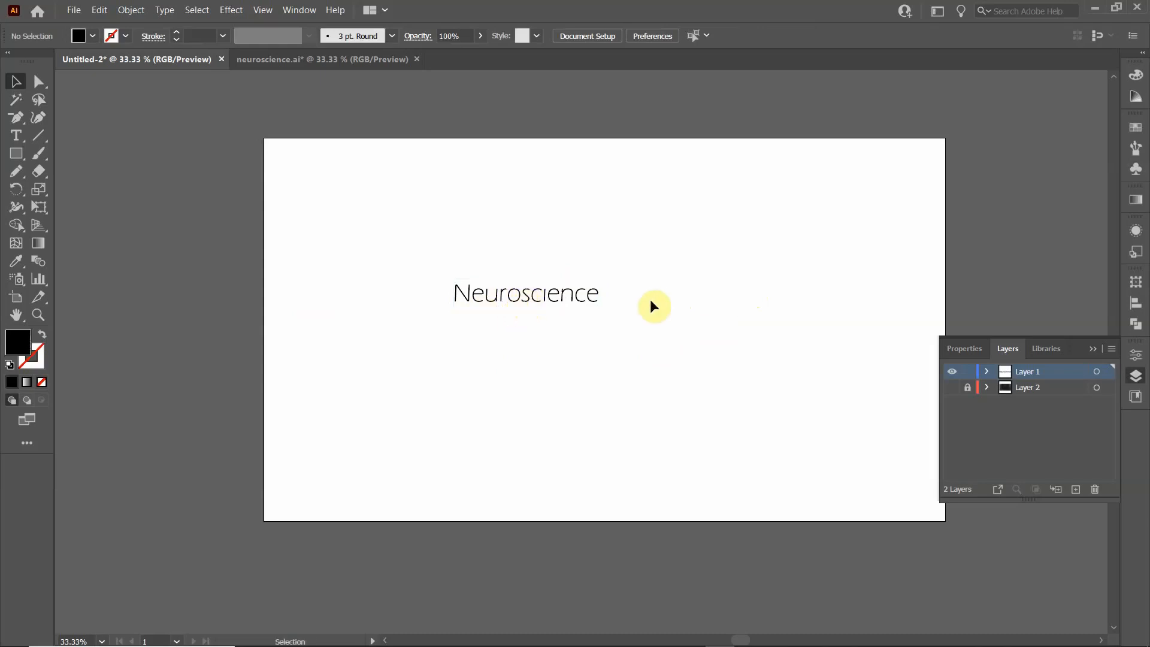
Undo back to the live Neuroscience text and move that text off the artboard, beyond its left edge.
{"action": "key", "text": "ctrl+z"}
{"action": "key", "text": "ctrl+z"}
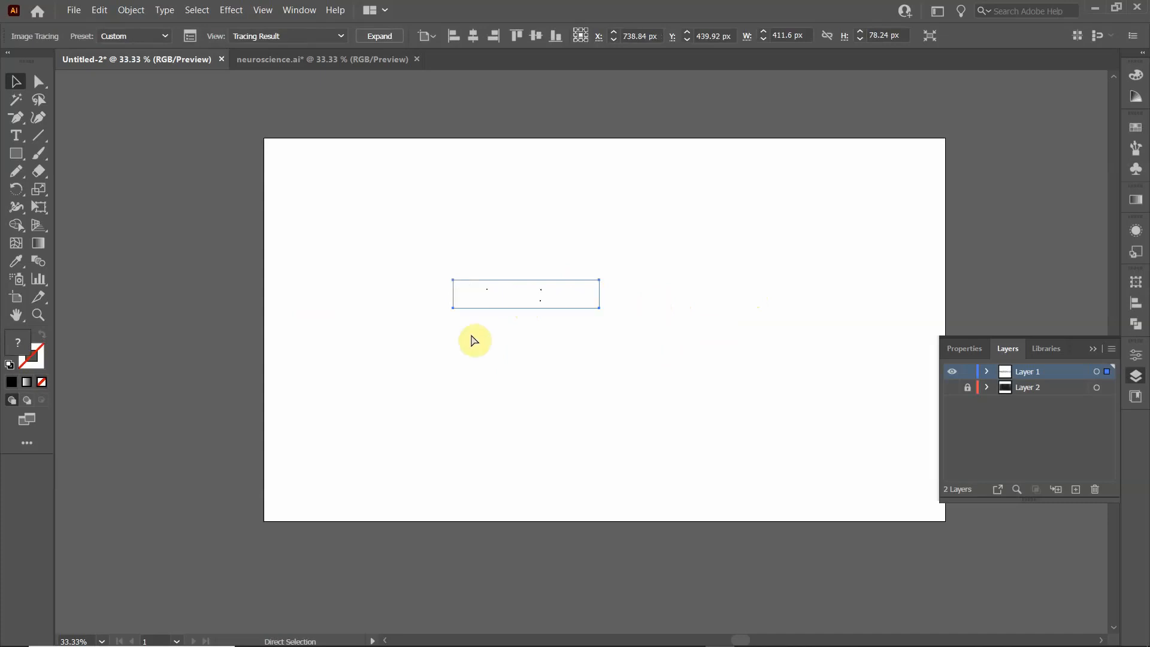
{"action": "key", "text": "ctrl+z"}
{"action": "key", "text": "ctrl+z"}
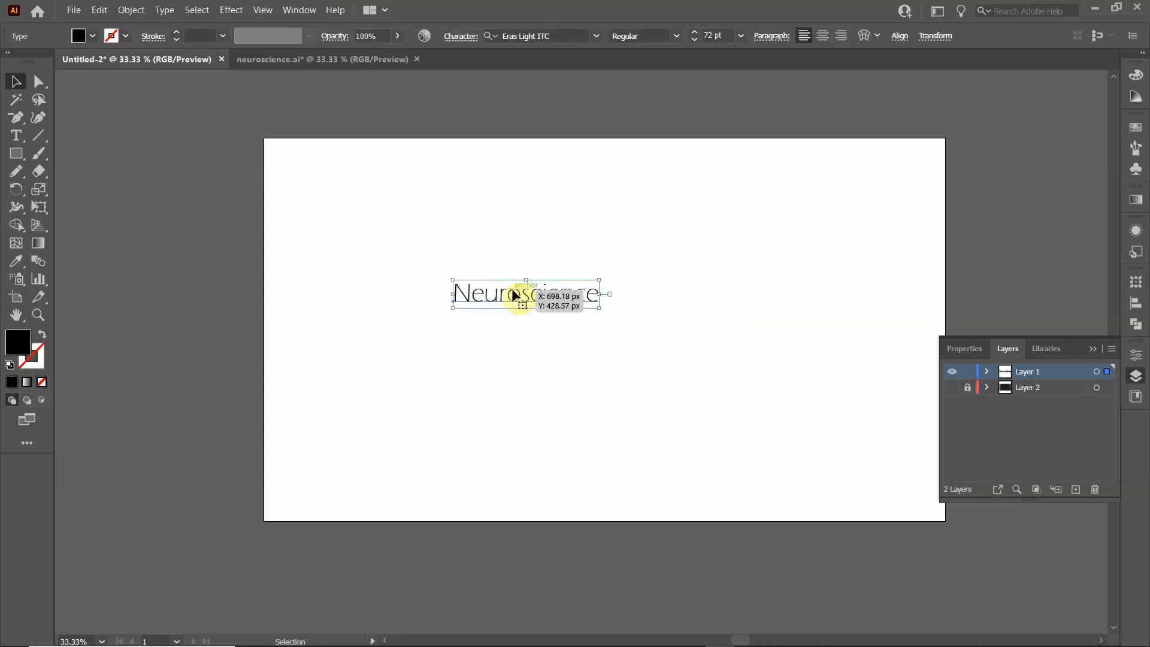
{"action": "left_click_drag", "start_coordinate": [515, 294], "coordinate": [148, 317]}
{"action": "left_click", "coordinate": [477, 283]}
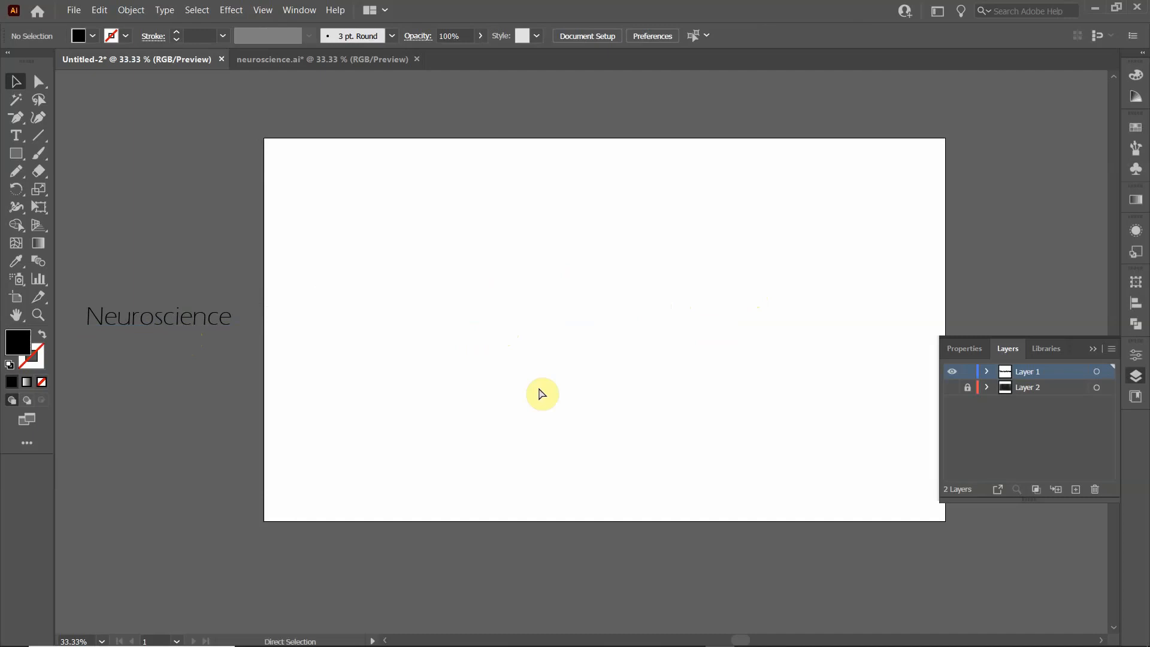
Paste the traced Neuroscience word and place it slightly above and left of the artboard's center.
{"action": "key", "text": "ctrl+v"}
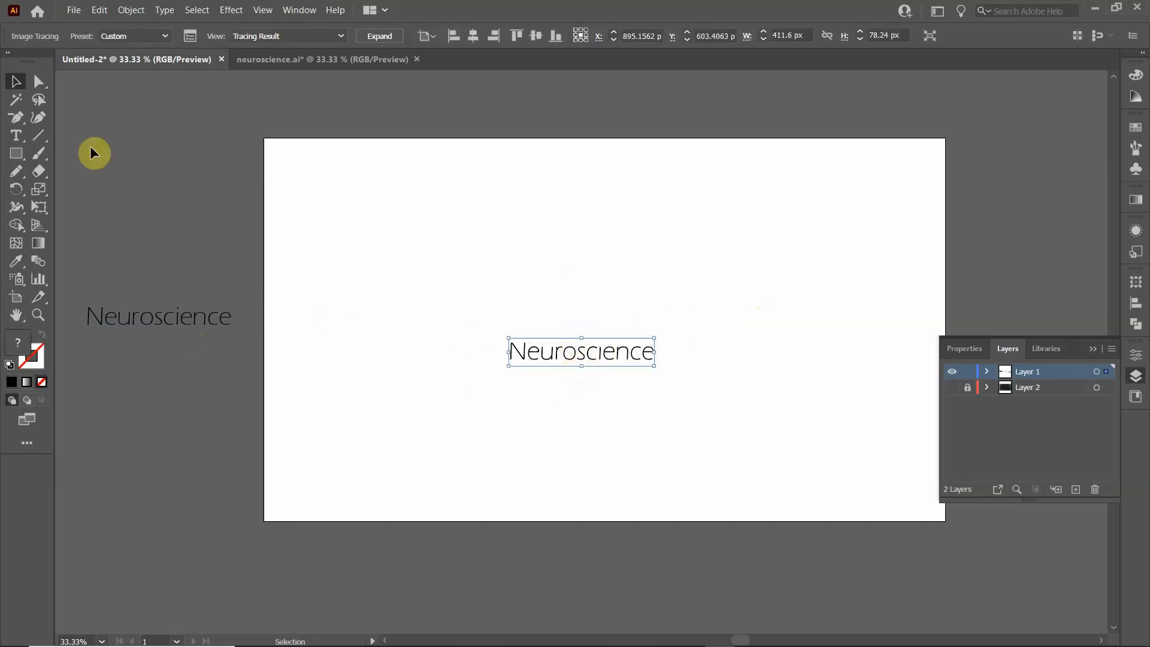
{"action": "left_click", "coordinate": [318, 221]}
{"action": "left_click", "coordinate": [563, 353]}
{"action": "left_click_drag", "start_coordinate": [562, 354], "coordinate": [513, 308]}
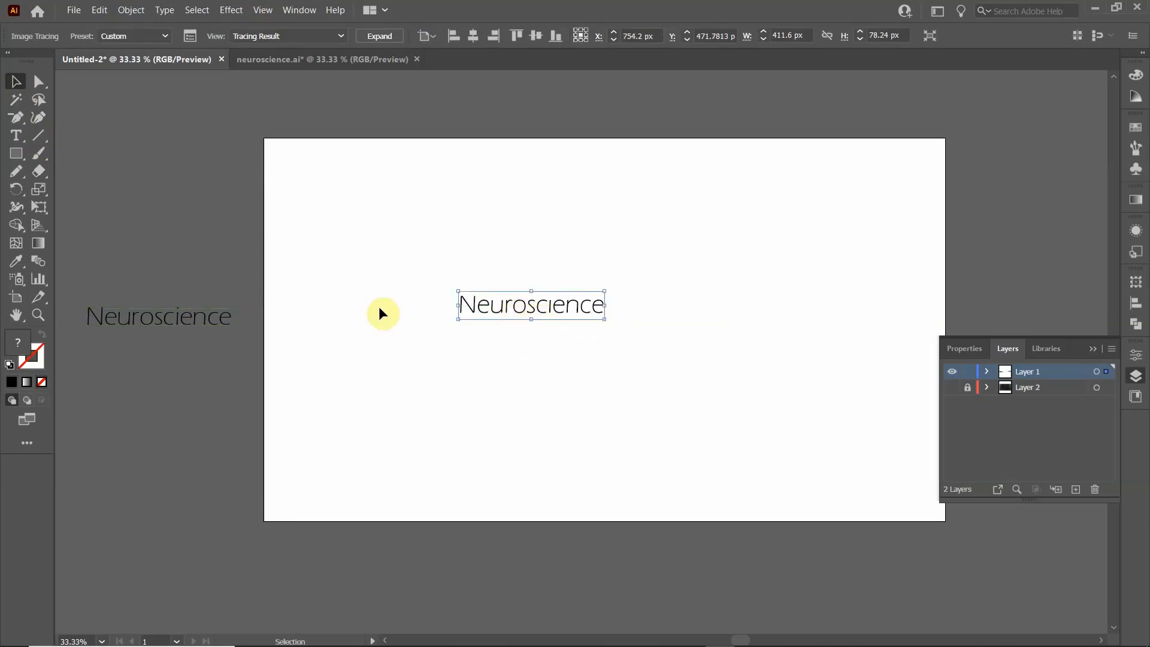
Expand the image-traced Neuroscience word on the artboard into editable stroke paths.
{"action": "left_click", "coordinate": [163, 319]}
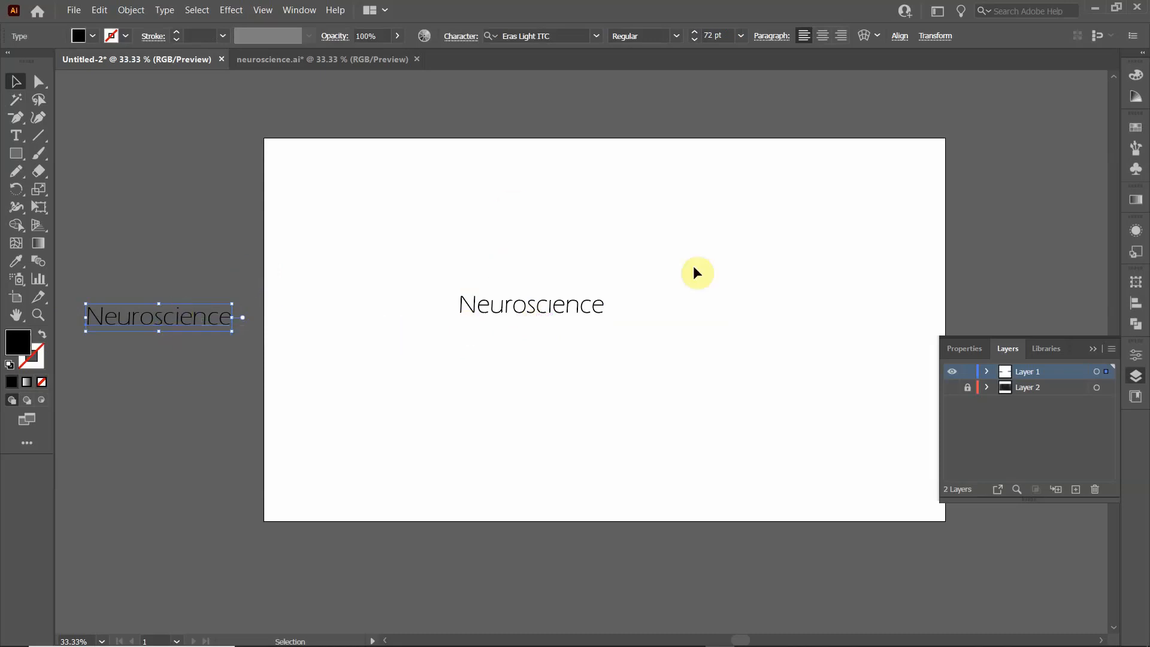
{"action": "scroll", "coordinate": [546, 301], "scroll_direction": "up", "scroll_amount": 3}
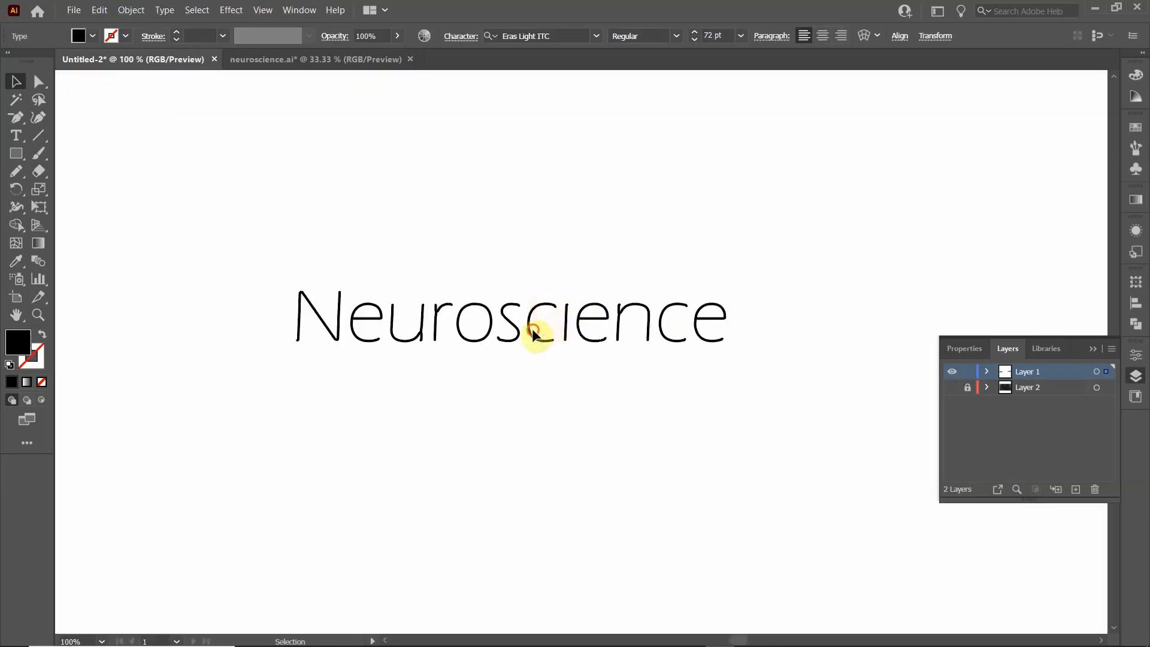
{"action": "left_click", "coordinate": [533, 328]}
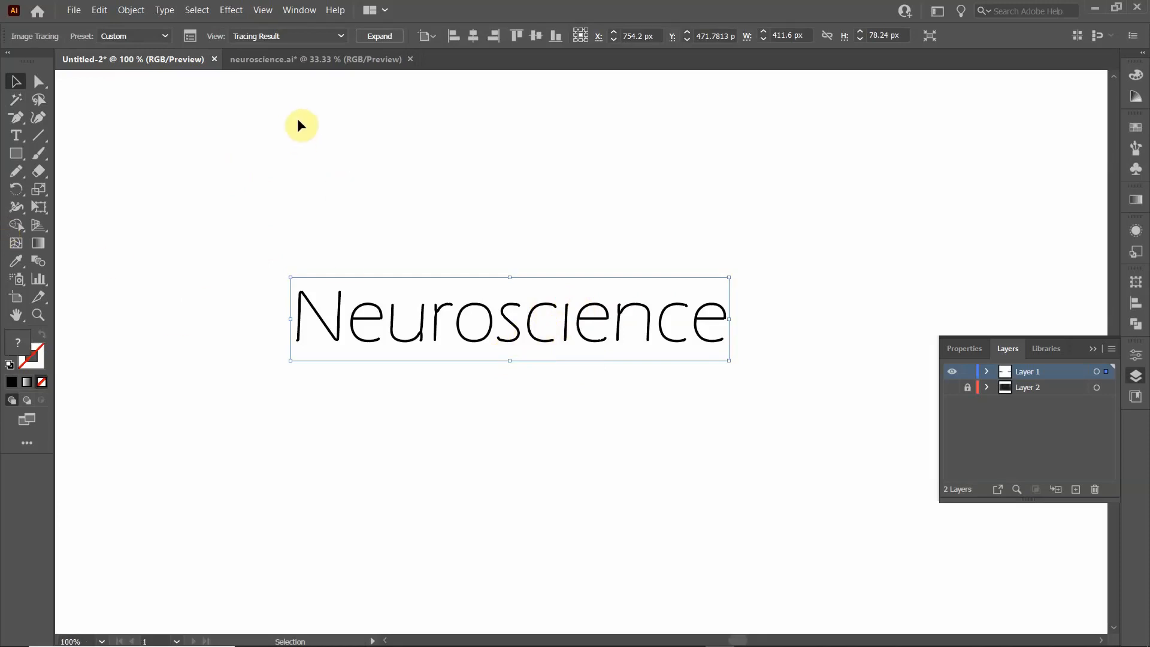
{"action": "left_click", "coordinate": [383, 37]}
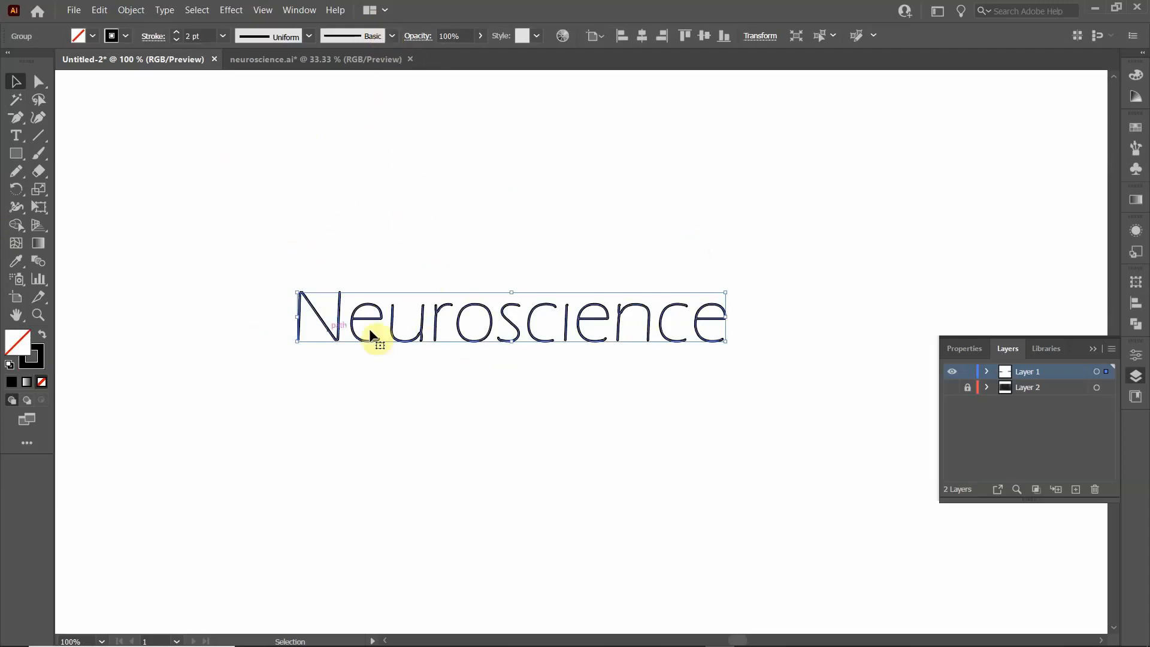
Ungroup the expanded Neuroscience lettering and deselect it so each stroke can be edited separately.
{"action": "left_click", "coordinate": [440, 377]}
{"action": "left_click", "coordinate": [458, 331]}
{"action": "scroll", "coordinate": [361, 317], "scroll_direction": "up", "scroll_amount": 4}
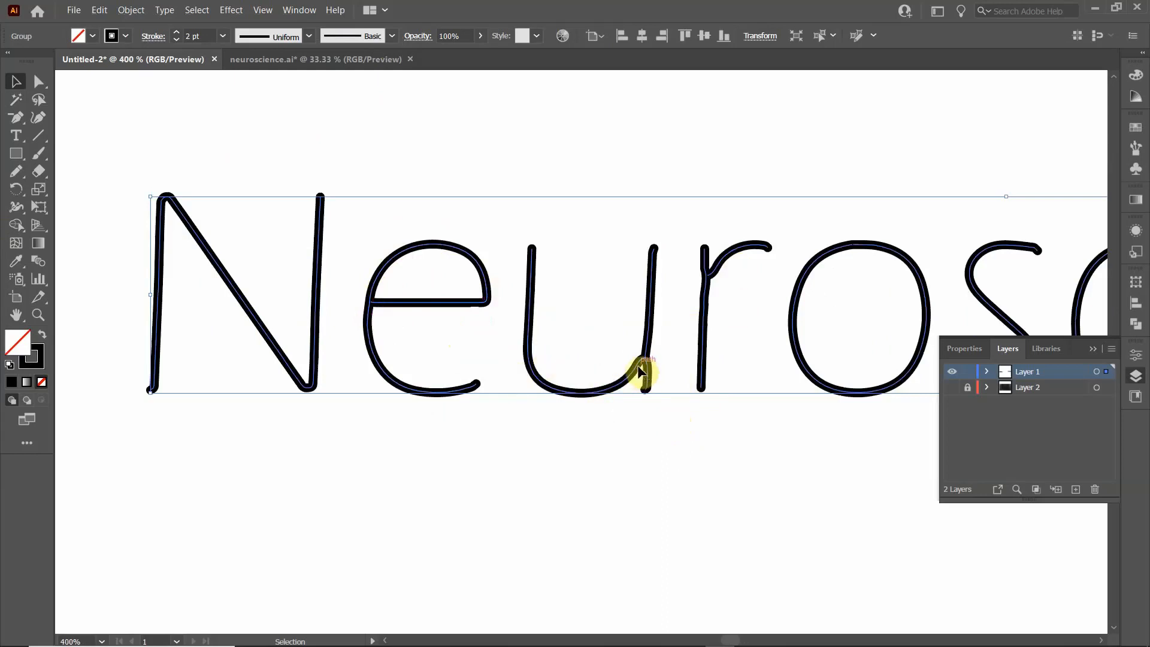
{"action": "scroll", "coordinate": [683, 373], "scroll_direction": "down", "scroll_amount": 3}
{"action": "left_click_drag", "start_coordinate": [688, 375], "coordinate": [423, 377]}
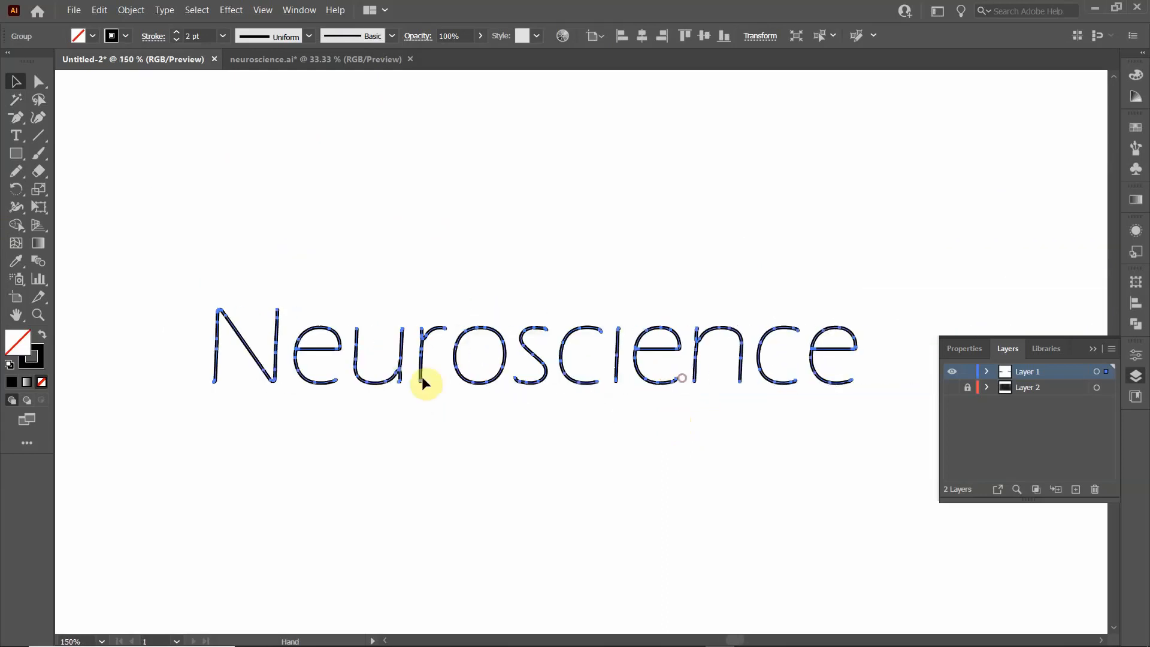
{"action": "right_click", "coordinate": [429, 335]}
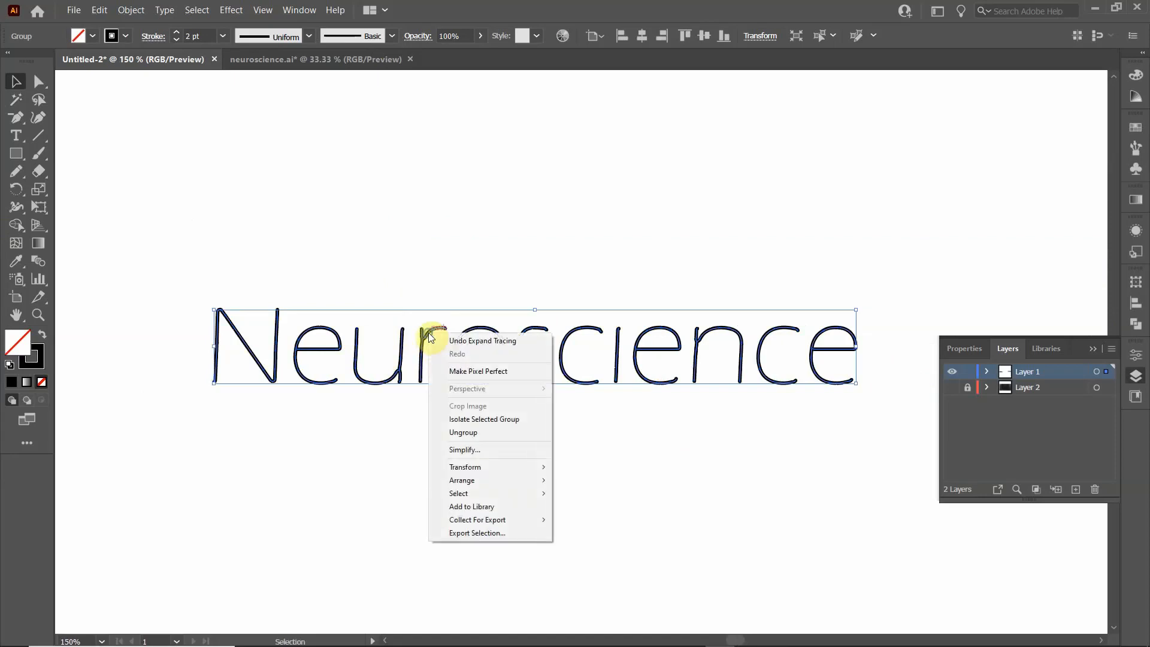
{"action": "left_click", "coordinate": [463, 432]}
{"action": "left_click", "coordinate": [461, 429]}
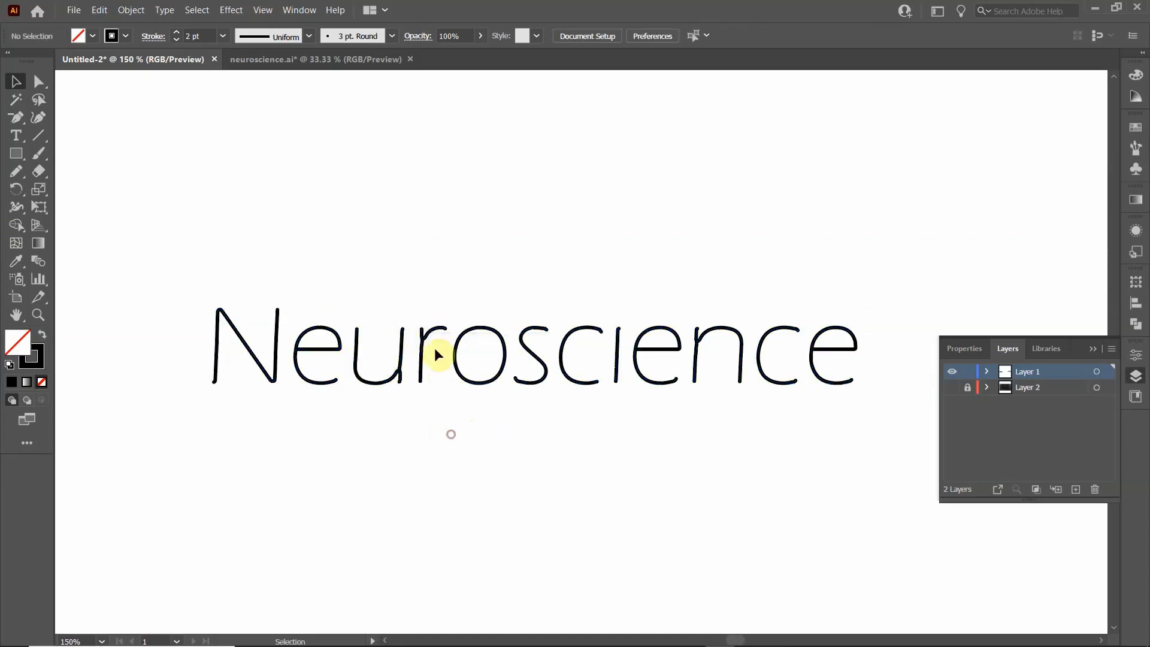
Straighten the bumpy vertical stem of the r with the Smooth tool.
{"action": "left_click", "coordinate": [422, 346]}
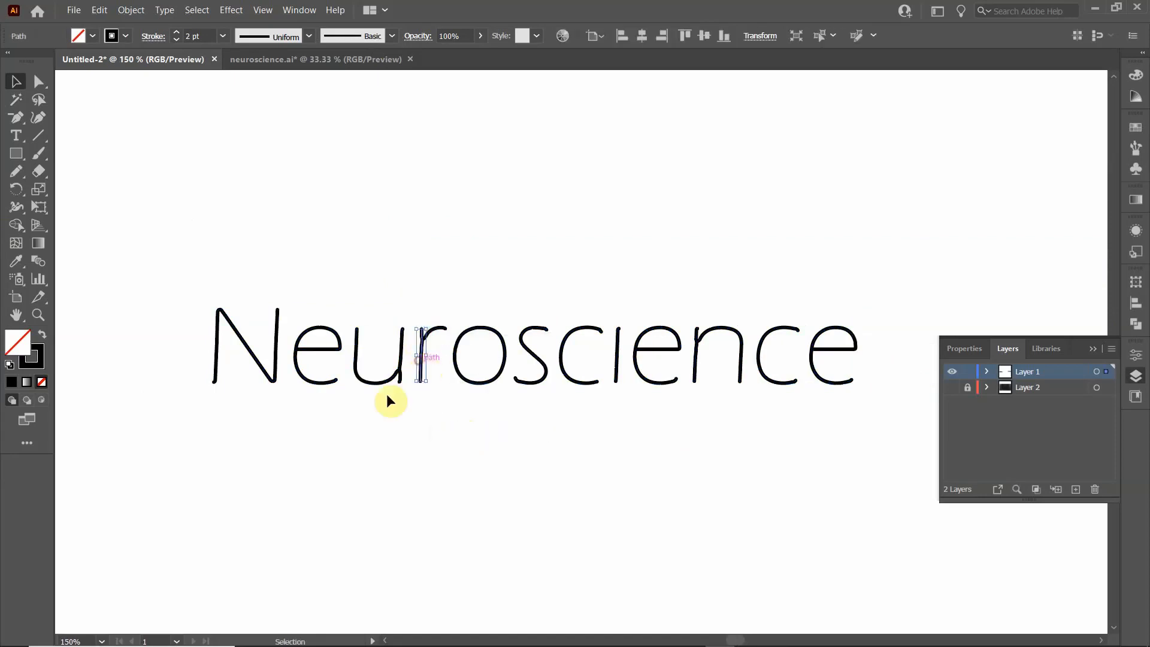
{"action": "scroll", "coordinate": [385, 393], "scroll_direction": "up", "scroll_amount": 3}
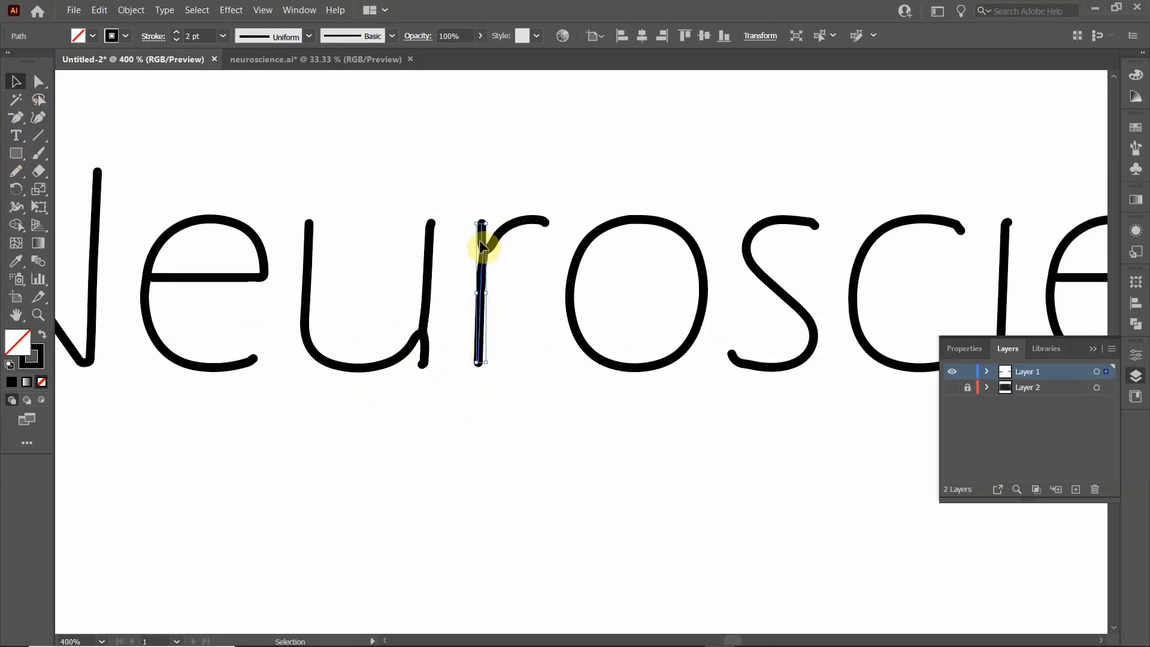
{"action": "left_click", "coordinate": [19, 173]}
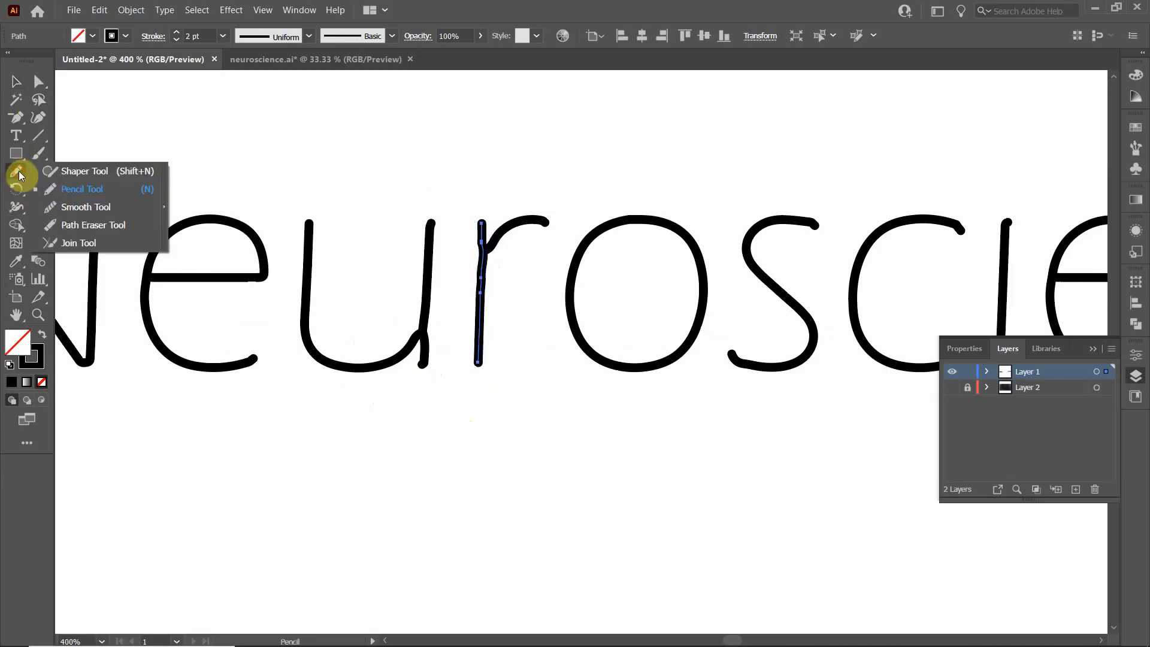
{"action": "left_click", "coordinate": [65, 209]}
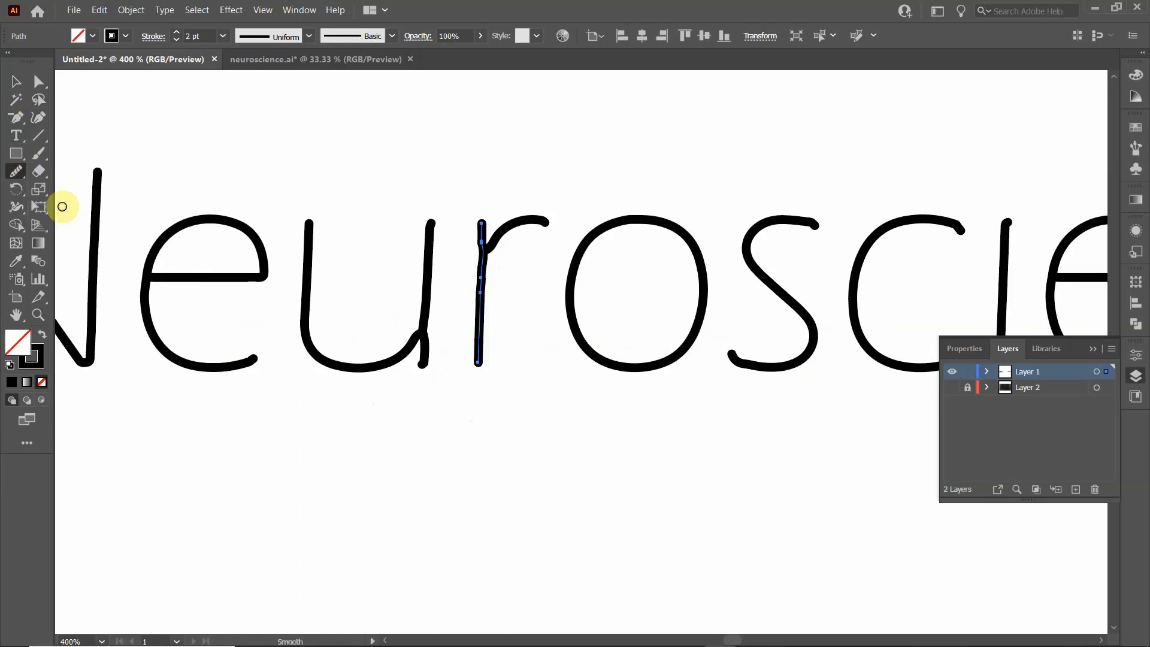
{"action": "mouse_move", "coordinate": [482, 243]}
{"action": "left_mouse_down"}
{"action": "mouse_move", "coordinate": [479, 273]}
{"action": "mouse_move", "coordinate": [481, 221]}
{"action": "mouse_move", "coordinate": [484, 312]}
{"action": "left_mouse_up"}
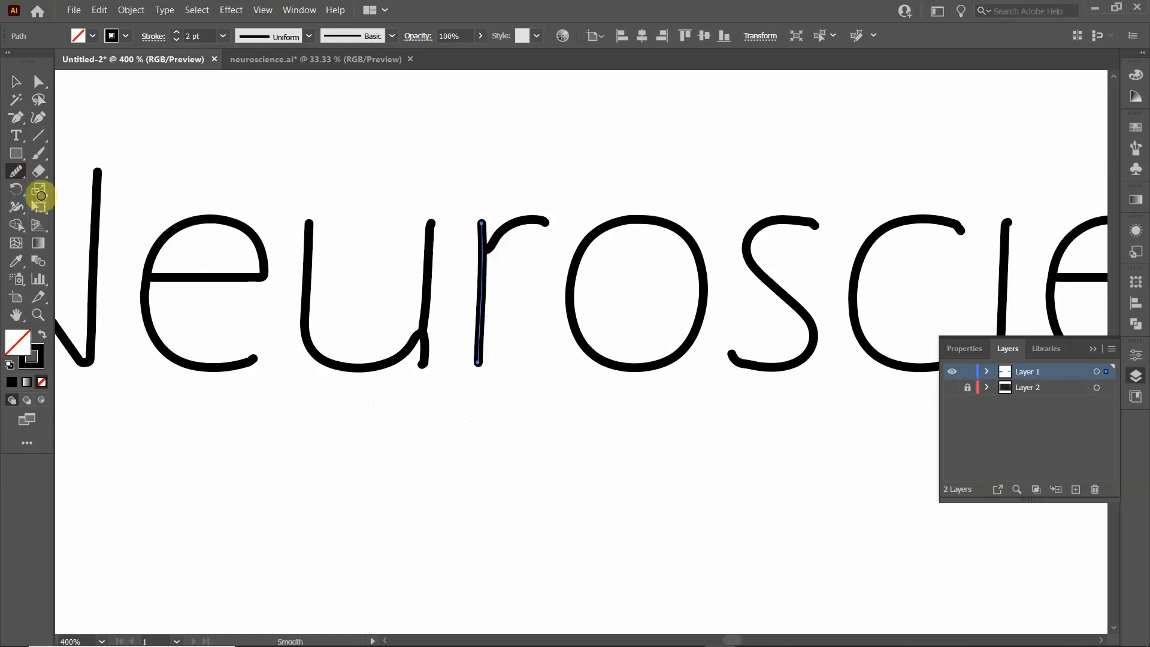
Even out the kink in the right-hand stem of the u with the Smooth tool.
{"action": "left_click", "coordinate": [16, 81]}
{"action": "left_click_drag", "start_coordinate": [479, 357], "coordinate": [428, 357]}
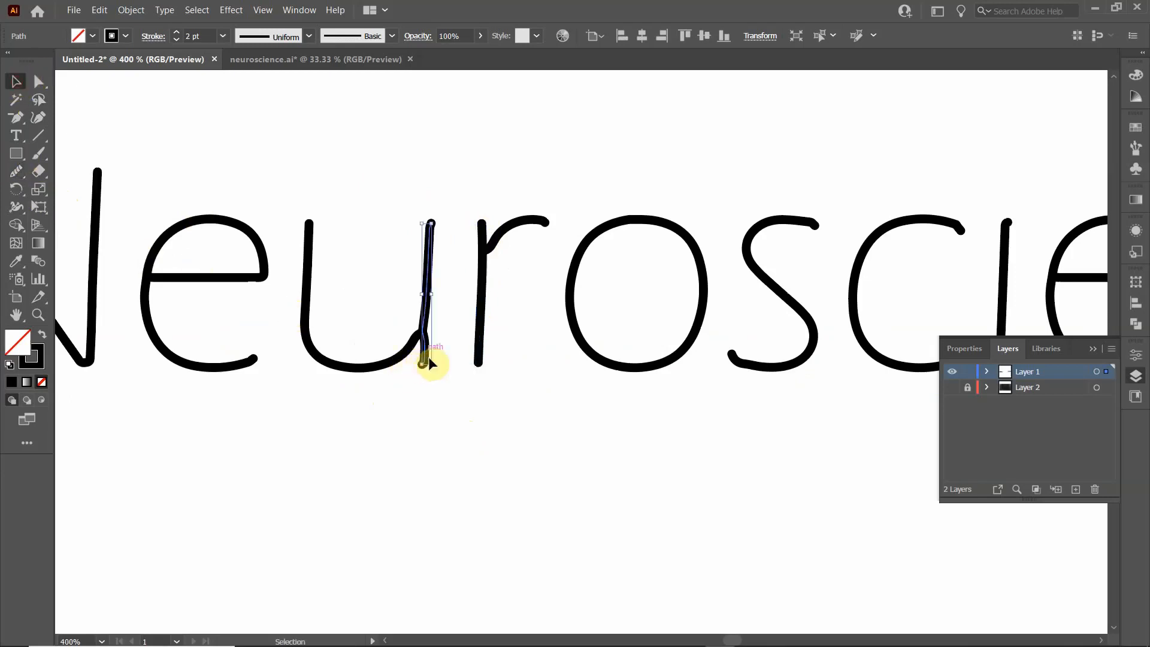
{"action": "left_click", "coordinate": [16, 171]}
{"action": "mouse_move", "coordinate": [425, 272]}
{"action": "left_mouse_down"}
{"action": "mouse_move", "coordinate": [423, 369]}
{"action": "mouse_move", "coordinate": [426, 251]}
{"action": "mouse_move", "coordinate": [433, 293]}
{"action": "left_mouse_up"}
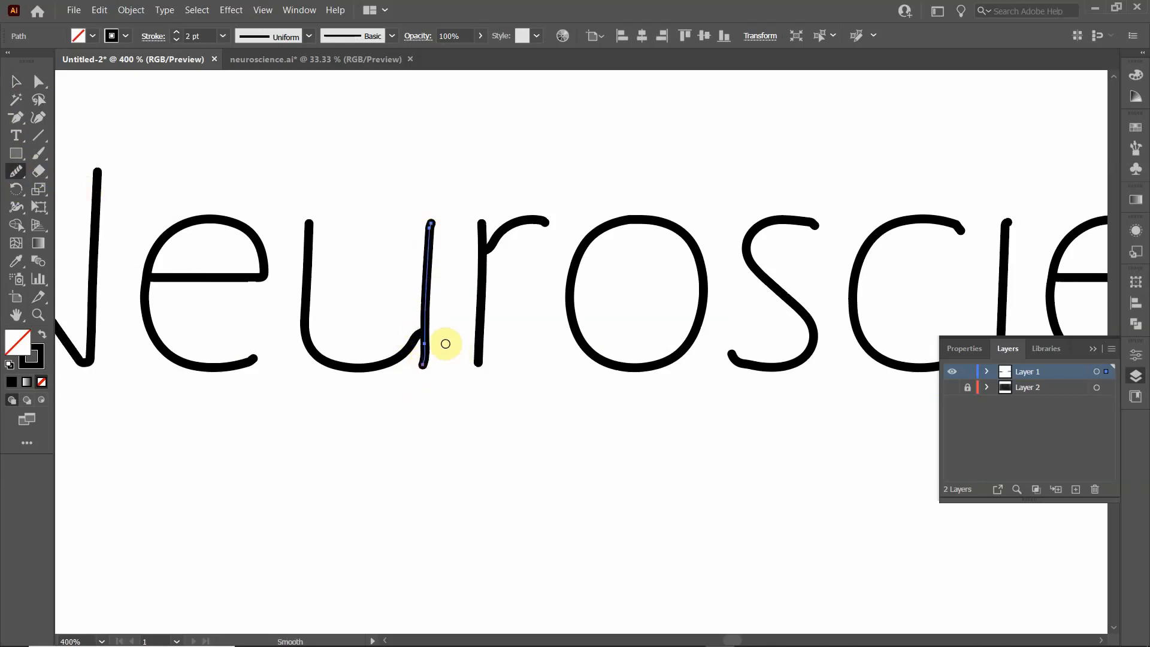
Simplify the path of the s, reducing its curve points slightly with the simplification slider, and deselect it.
{"action": "left_click", "coordinate": [16, 81]}
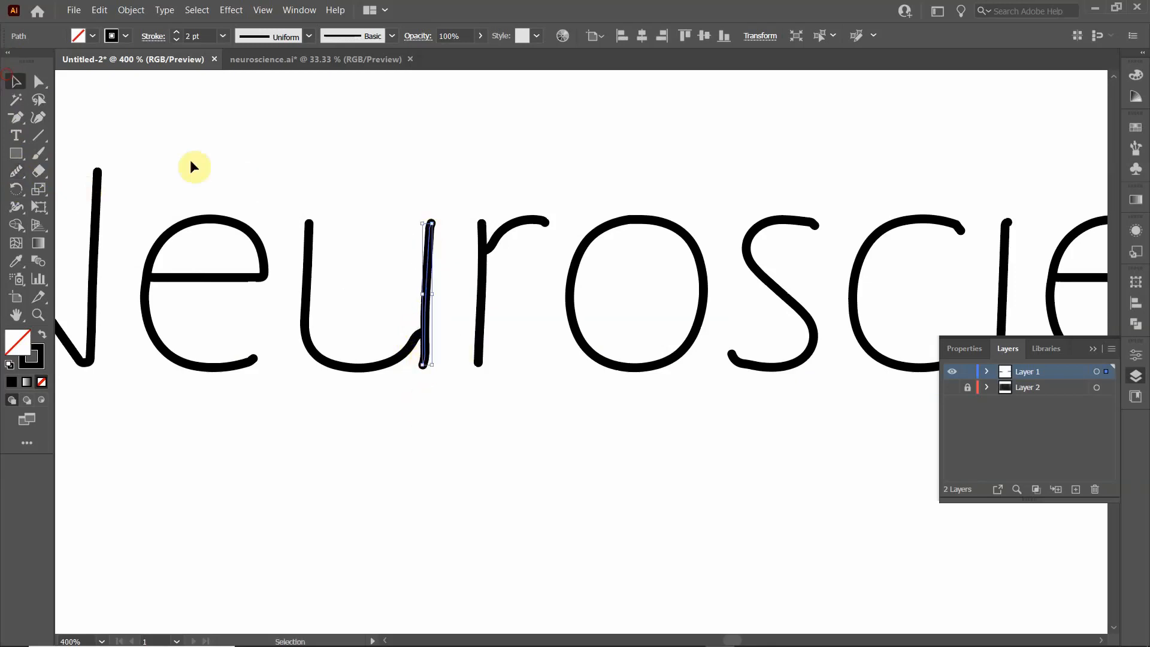
{"action": "left_click", "coordinate": [756, 368]}
{"action": "key", "text": "space"}
{"action": "left_click_drag", "start_coordinate": [805, 286], "coordinate": [700, 284]}
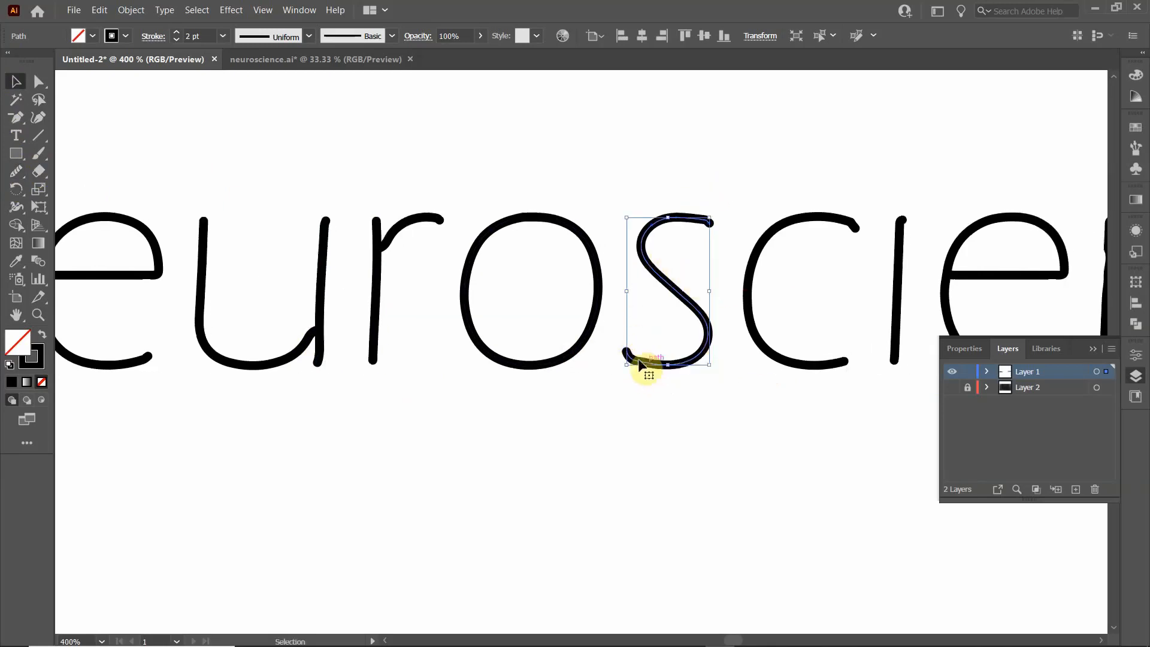
{"action": "right_click", "coordinate": [669, 283]}
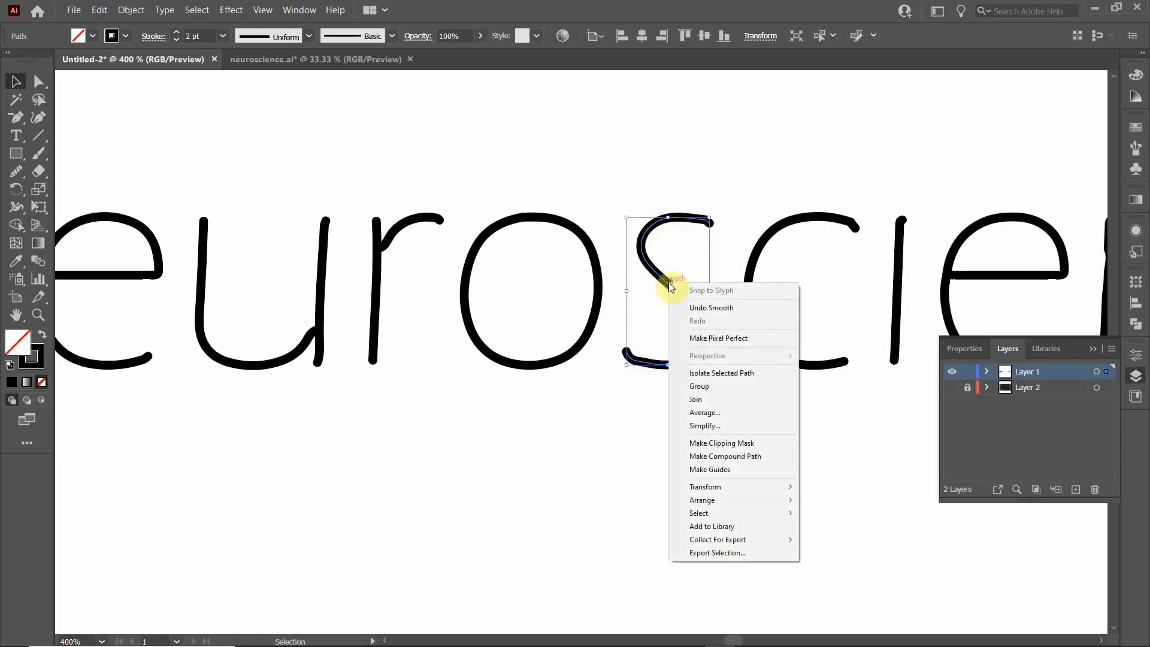
{"action": "left_click", "coordinate": [711, 425]}
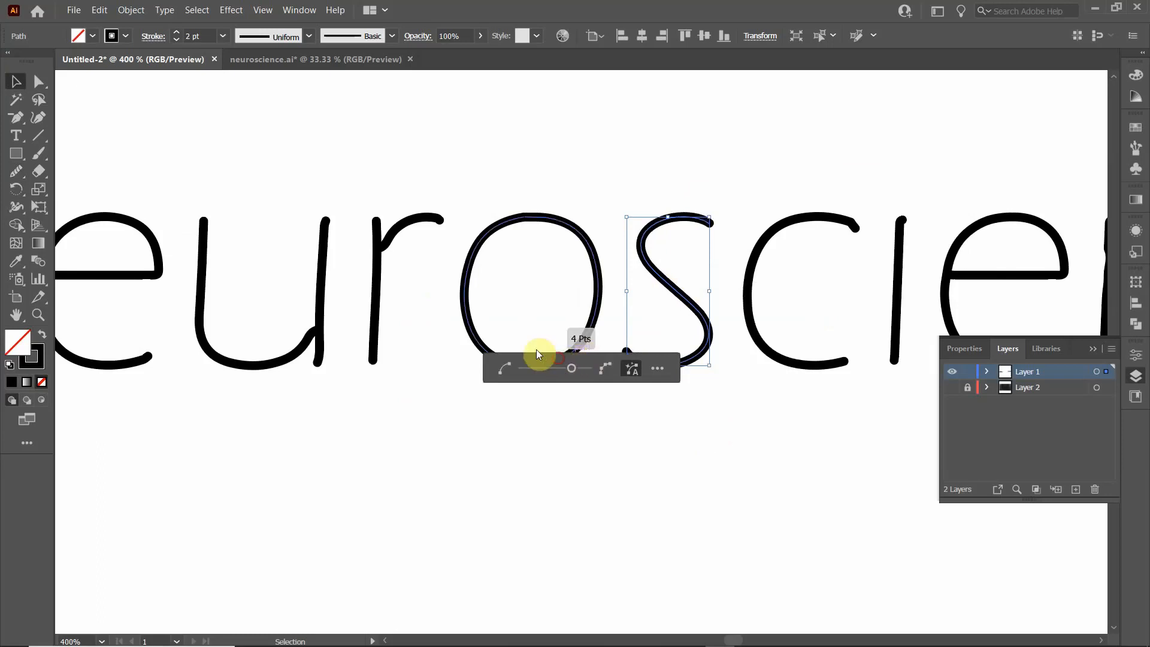
{"action": "left_click_drag", "start_coordinate": [576, 371], "coordinate": [562, 369]}
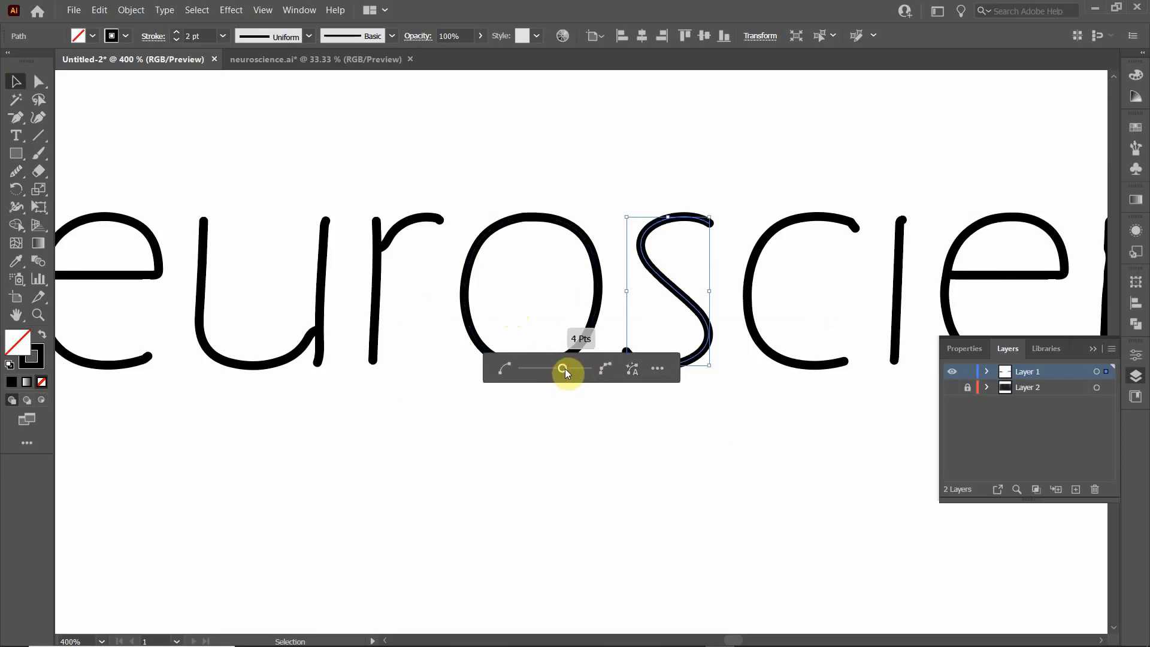
{"action": "left_click", "coordinate": [726, 395]}
{"action": "left_click", "coordinate": [680, 367]}
{"action": "left_click", "coordinate": [713, 406]}
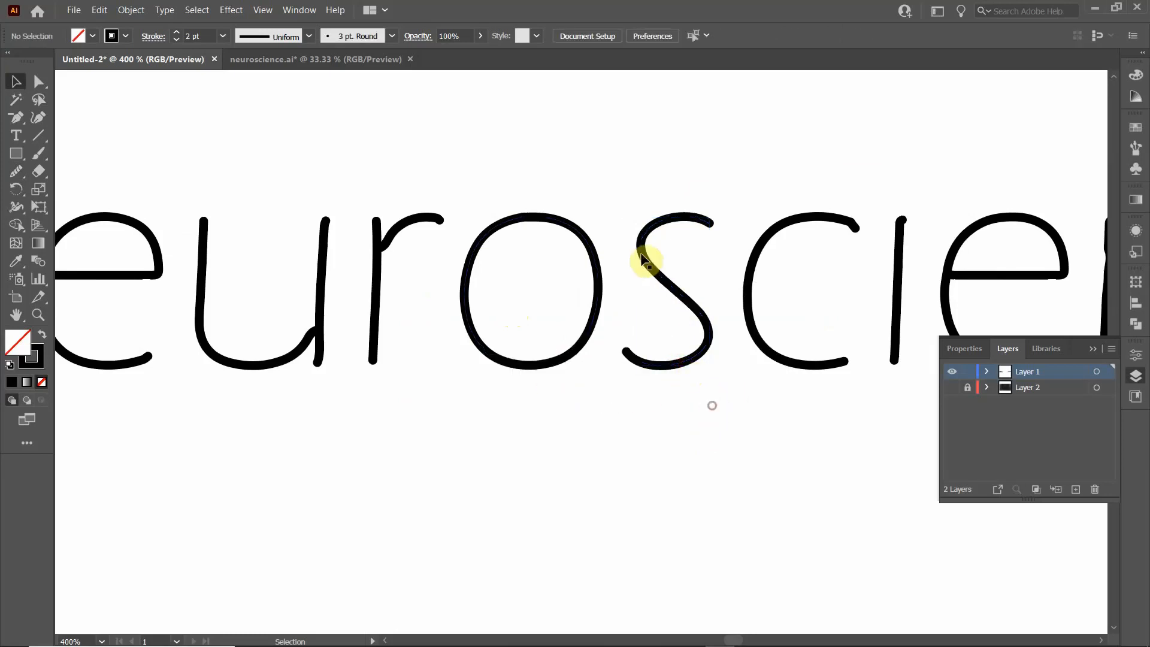
Delete the small stray stroke at the upper end of the first c.
{"action": "key", "text": "space"}
{"action": "left_click_drag", "start_coordinate": [765, 395], "coordinate": [386, 399]}
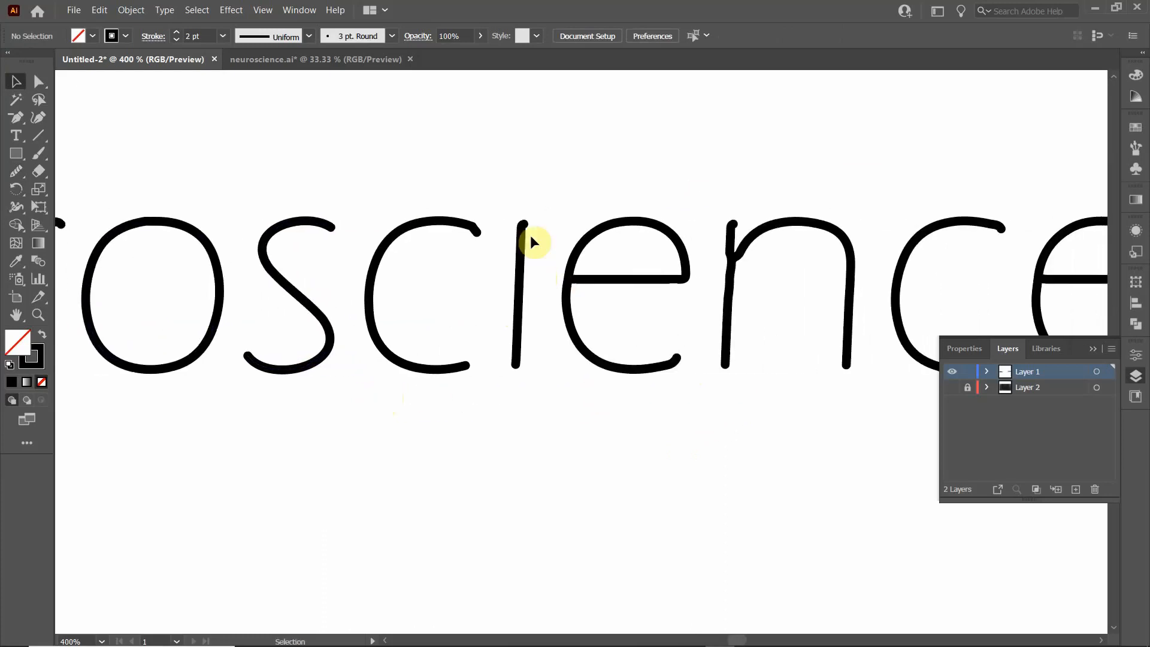
{"action": "left_click", "coordinate": [476, 229]}
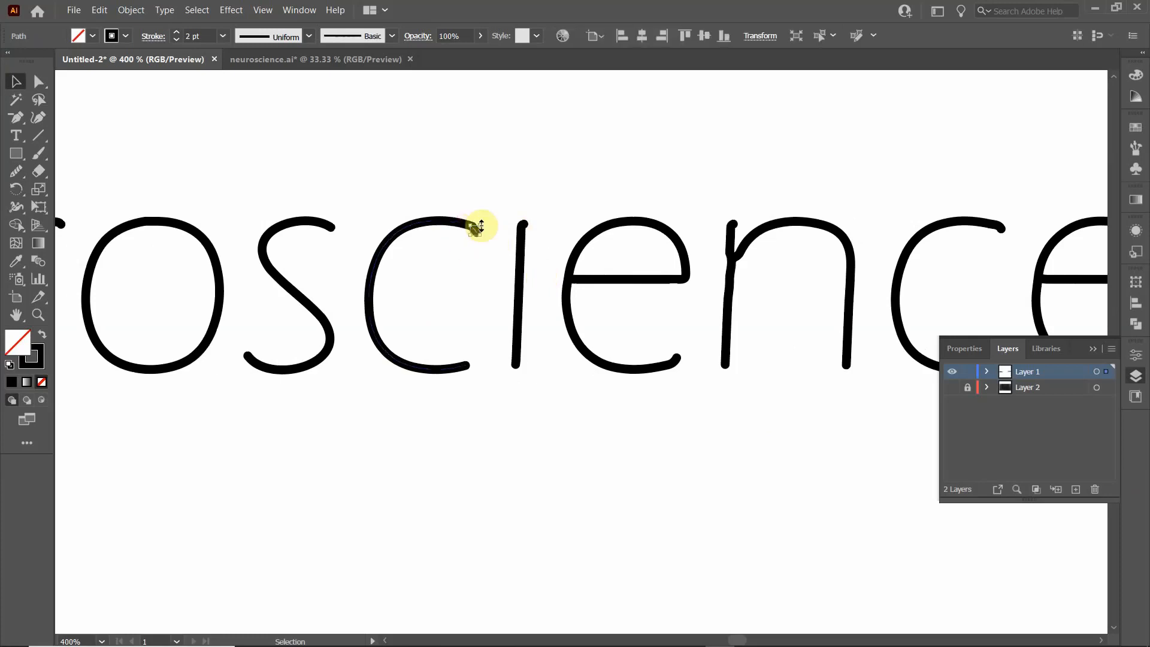
{"action": "key", "text": "Delete"}
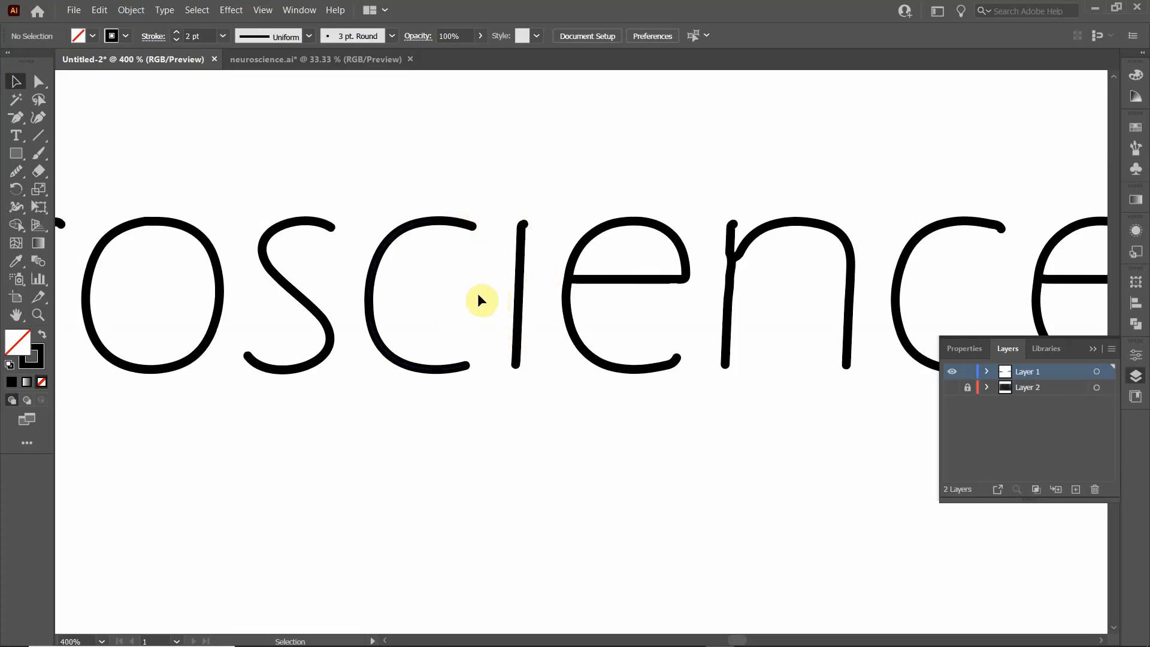
Reshape both open ends of the first c by moving their end anchor points and handles so they curve inward.
{"action": "left_click", "coordinate": [39, 80]}
{"action": "left_click", "coordinate": [473, 227]}
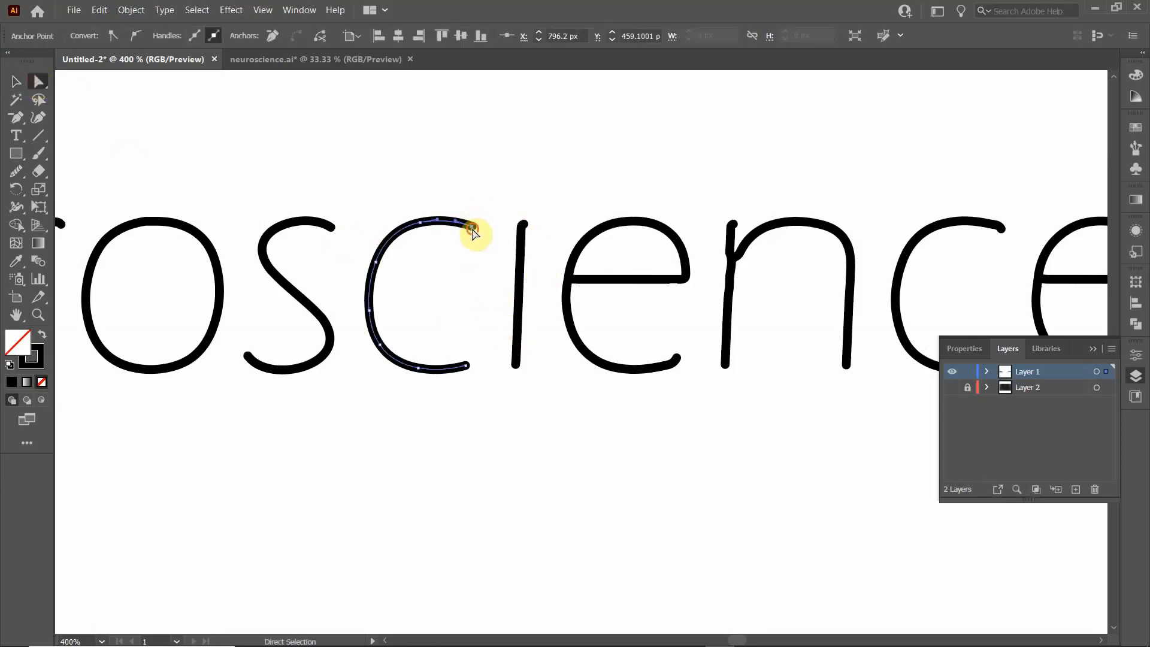
{"action": "left_click", "coordinate": [475, 237]}
{"action": "mouse_move", "coordinate": [473, 228]}
{"action": "left_mouse_down"}
{"action": "mouse_move", "coordinate": [476, 239]}
{"action": "mouse_move", "coordinate": [465, 227]}
{"action": "left_mouse_up"}
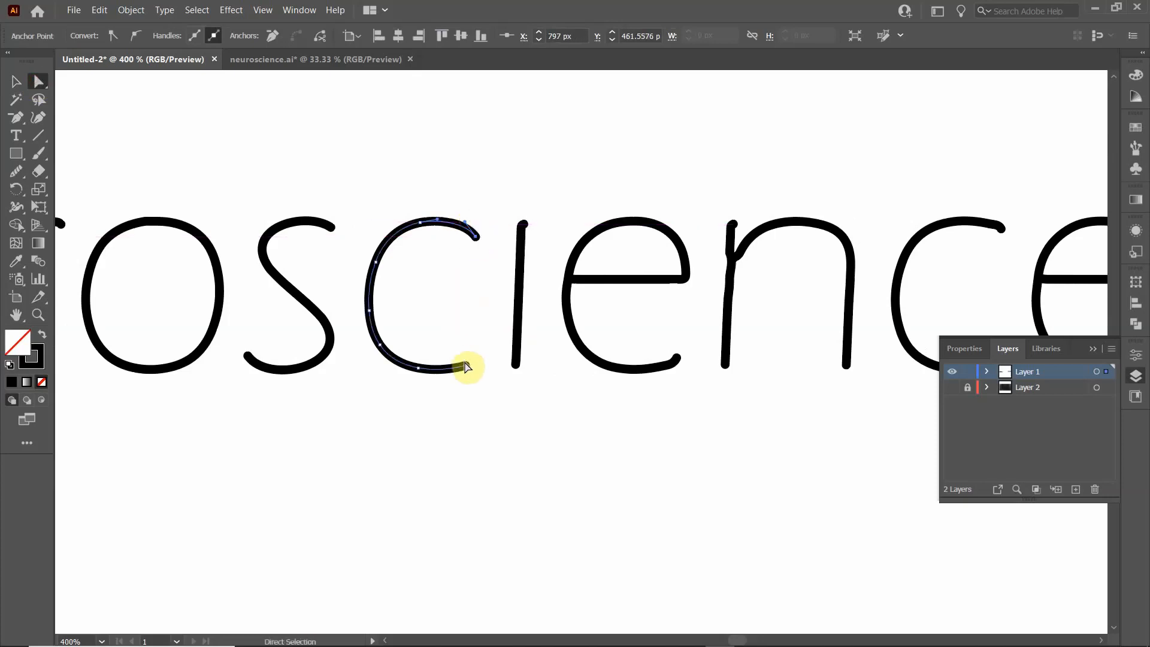
{"action": "mouse_move", "coordinate": [466, 368]}
{"action": "left_mouse_down"}
{"action": "mouse_move", "coordinate": [470, 353]}
{"action": "mouse_move", "coordinate": [456, 363]}
{"action": "left_mouse_up"}
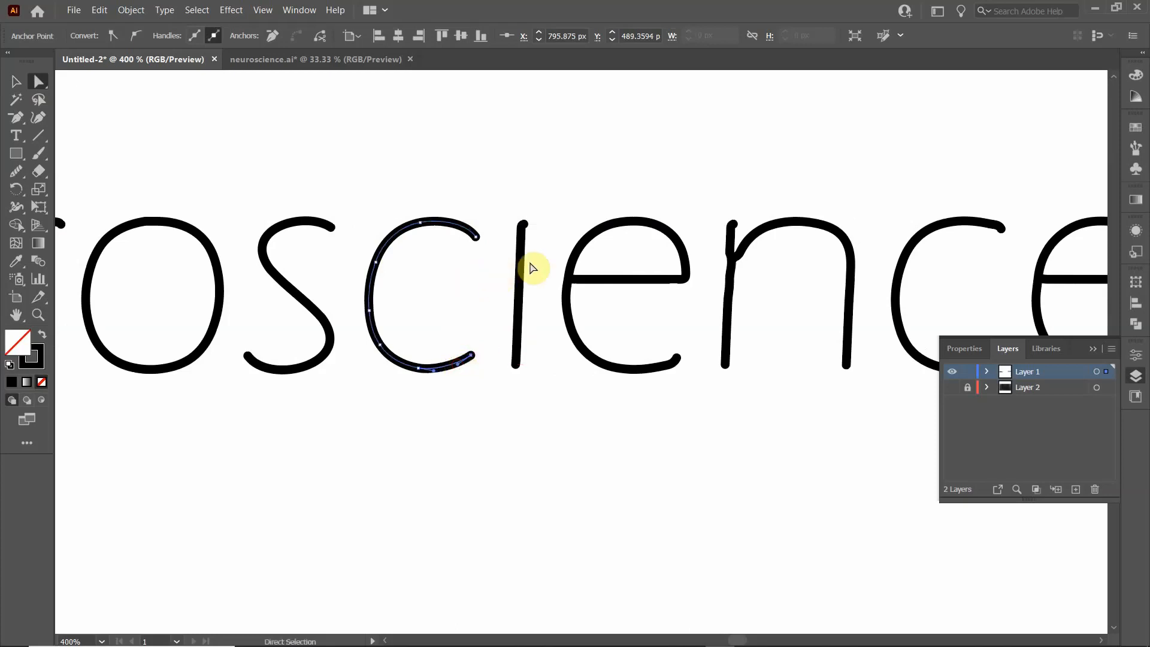
Smooth the upper end of the i's stem with the Smooth tool.
{"action": "left_click", "coordinate": [15, 82]}
{"action": "left_click", "coordinate": [492, 150]}
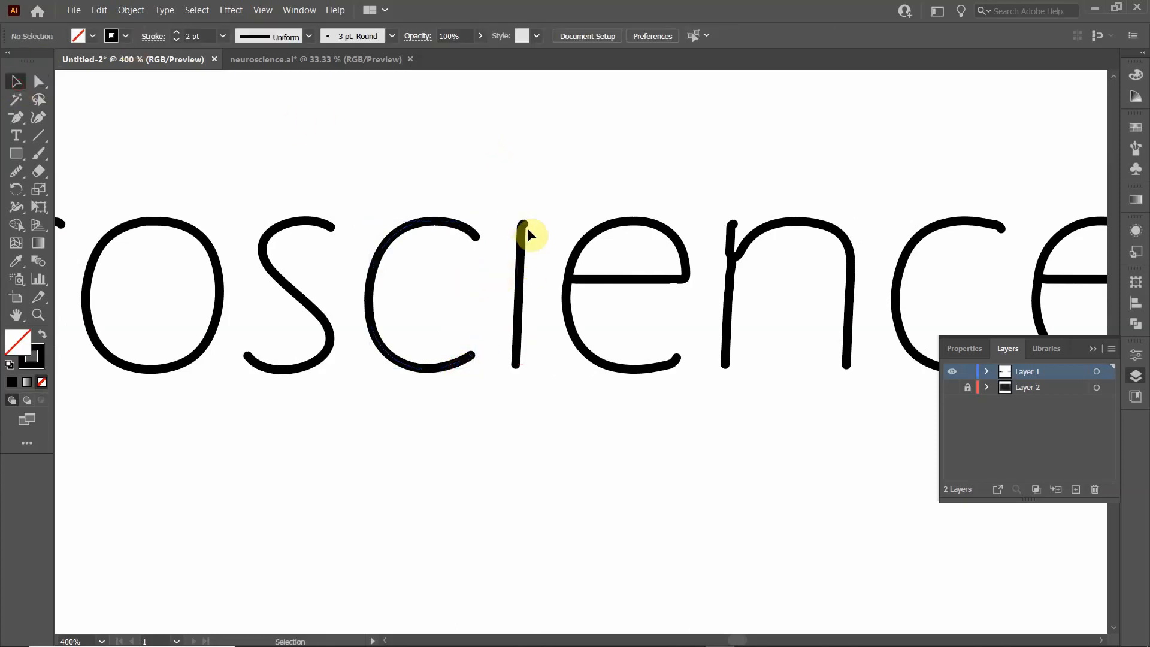
{"action": "left_click", "coordinate": [526, 225]}
{"action": "left_click", "coordinate": [535, 224]}
{"action": "left_click_drag", "start_coordinate": [508, 207], "coordinate": [531, 359]}
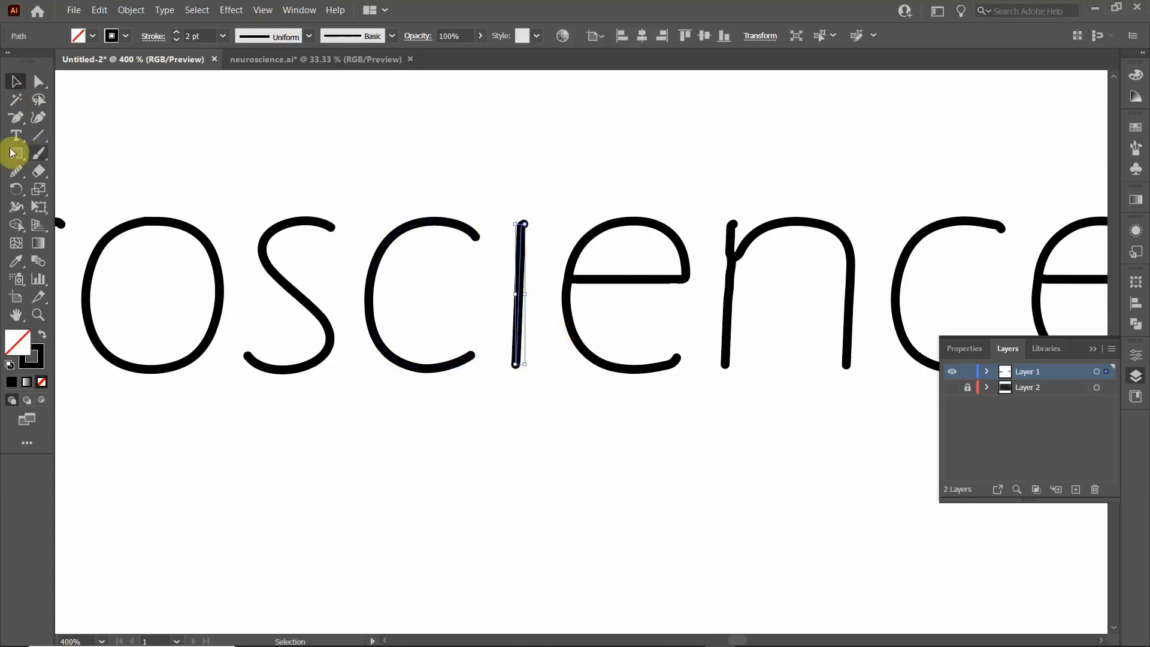
{"action": "left_click", "coordinate": [20, 172]}
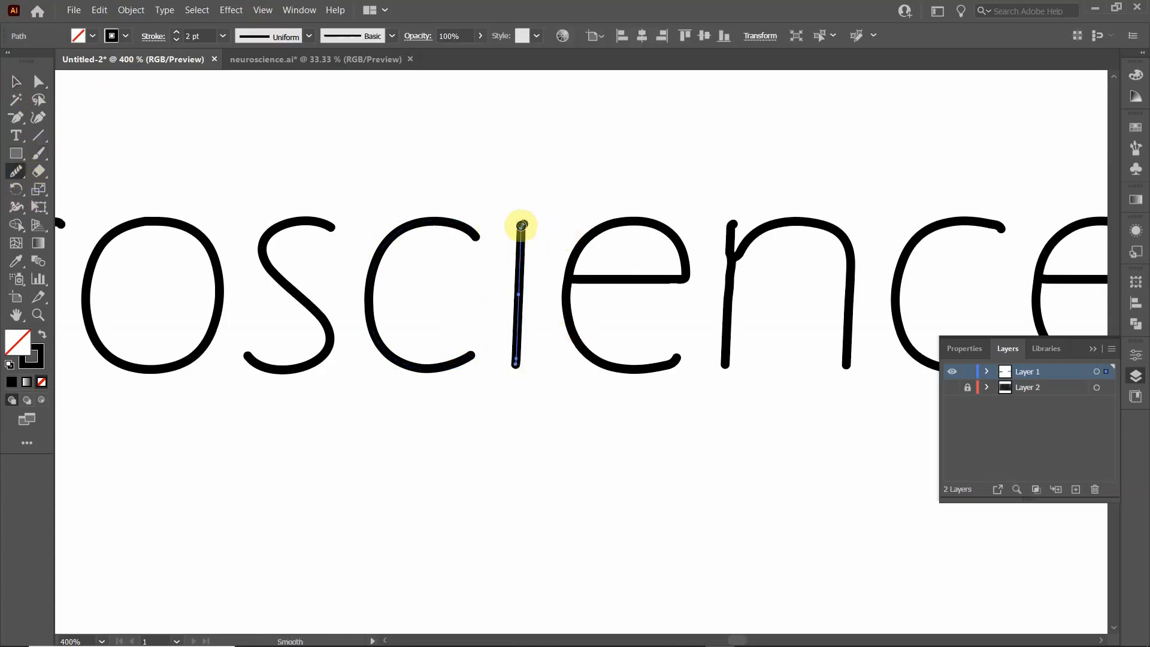
{"action": "mouse_move", "coordinate": [521, 198]}
{"action": "left_mouse_down"}
{"action": "mouse_move", "coordinate": [521, 273]}
{"action": "mouse_move", "coordinate": [521, 231]}
{"action": "left_mouse_up"}
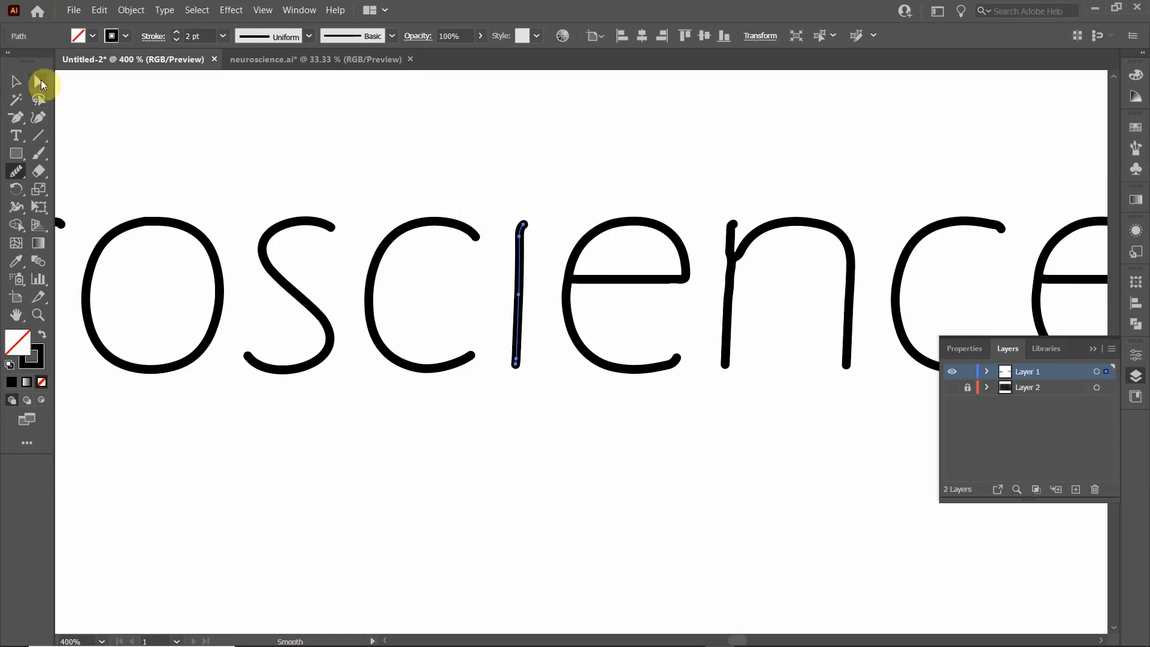
Remove the surplus anchor point near the upper end of the i and move its end anchor in line with the stem.
{"action": "left_click", "coordinate": [39, 82]}
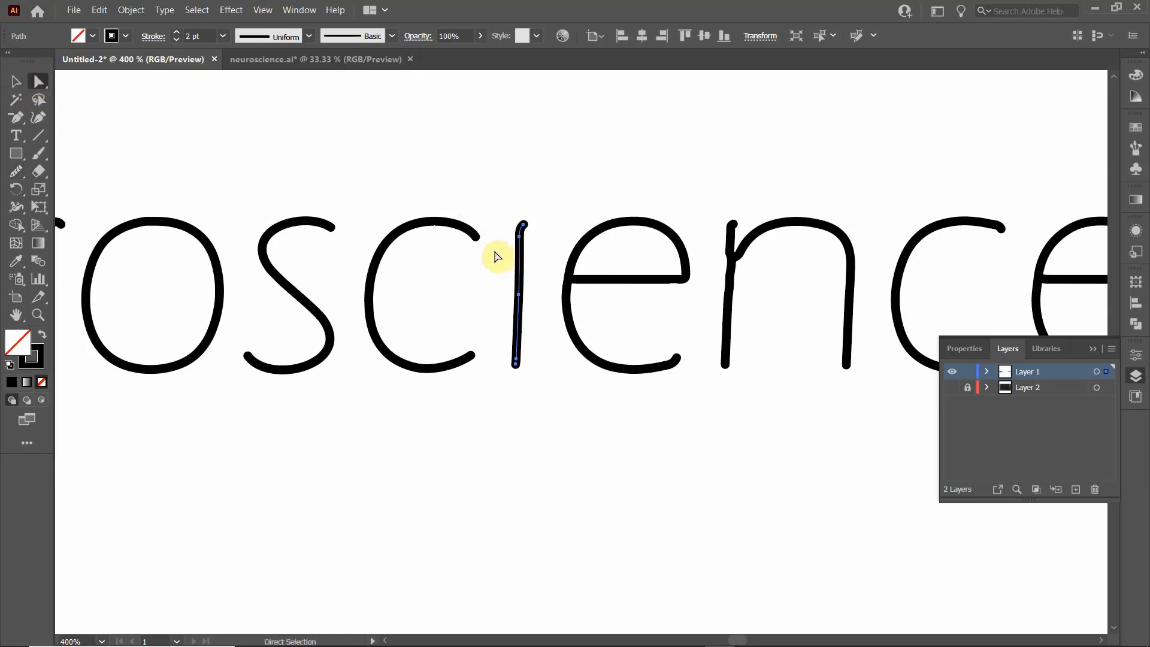
{"action": "left_click", "coordinate": [520, 247]}
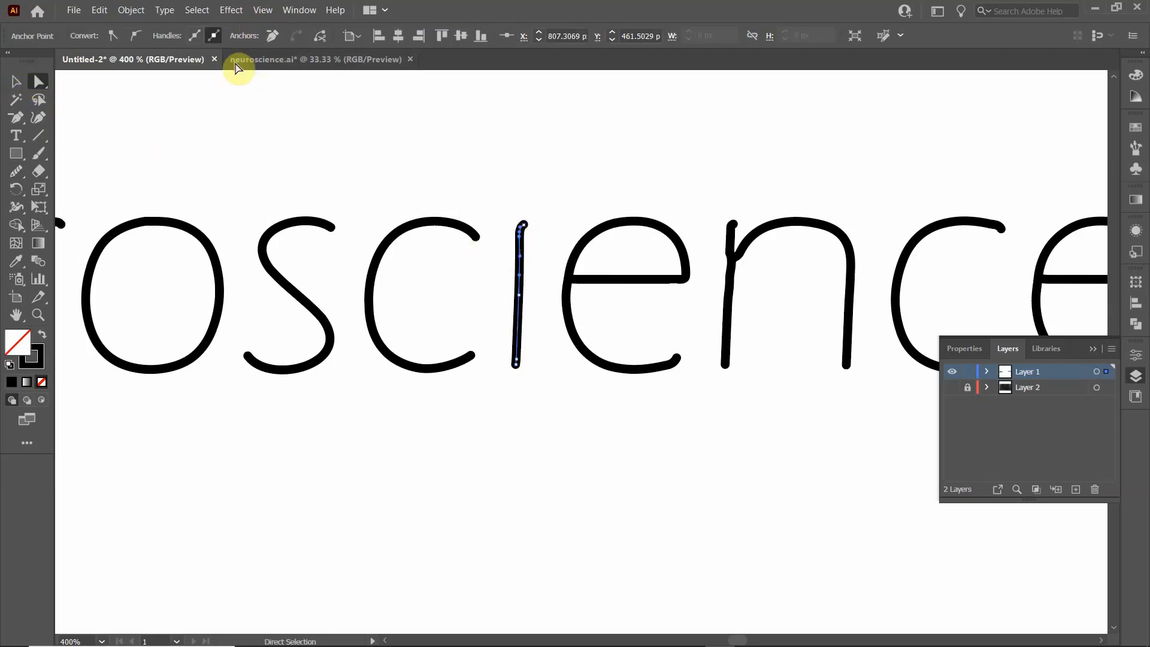
{"action": "left_click", "coordinate": [276, 35]}
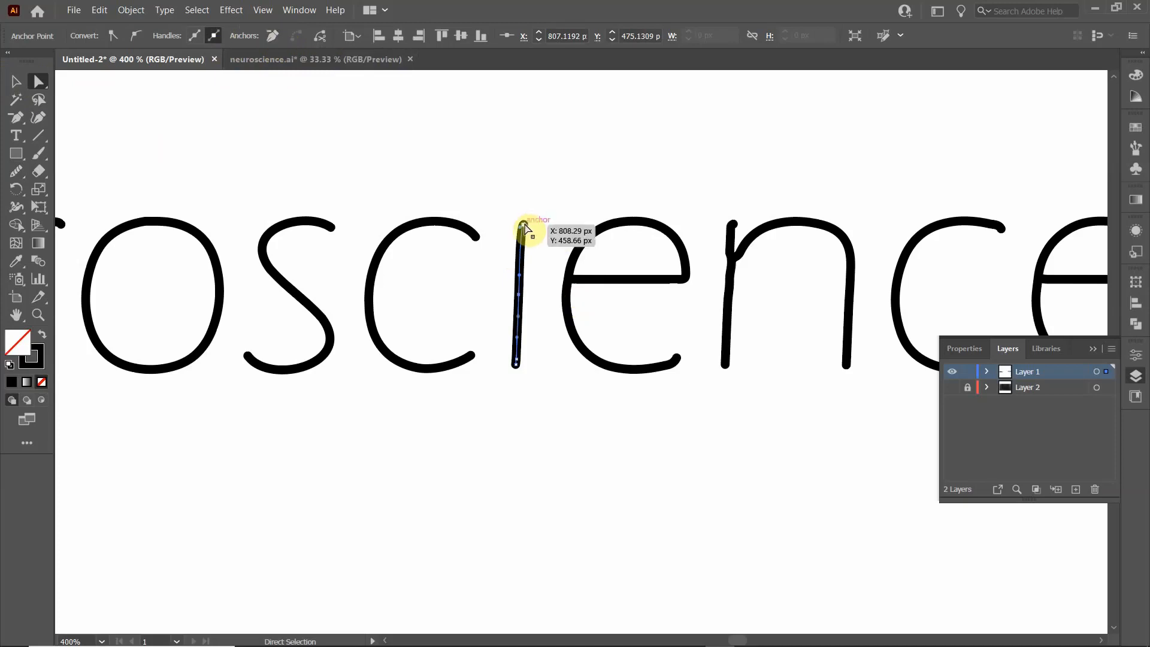
{"action": "left_click_drag", "start_coordinate": [524, 227], "coordinate": [536, 414]}
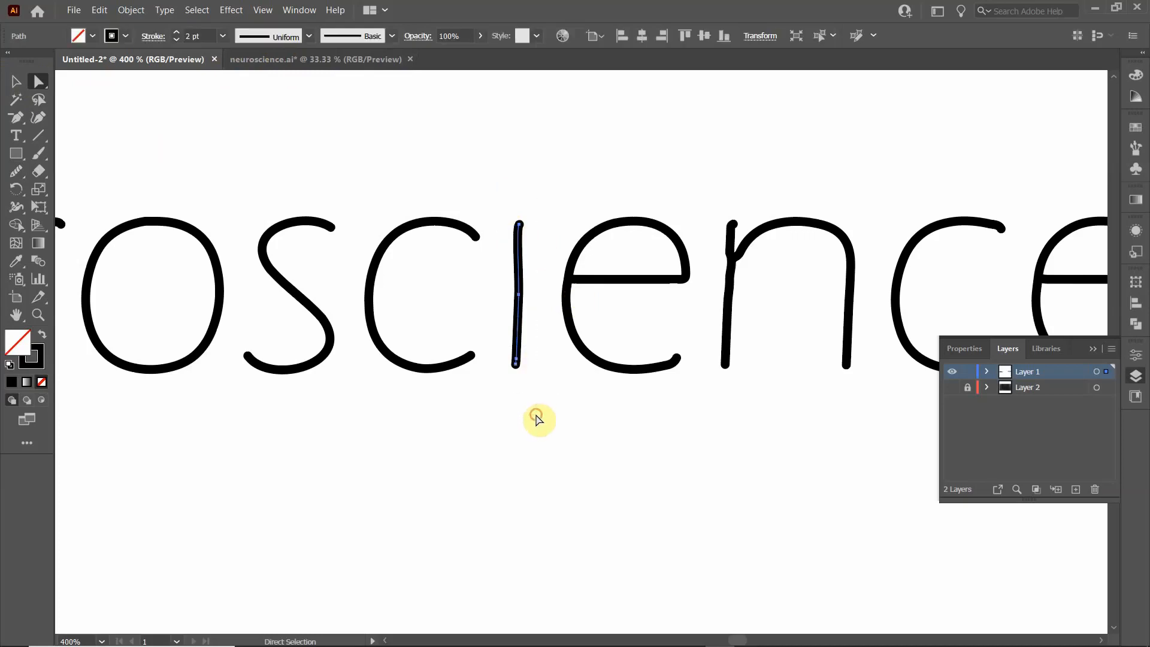
{"action": "left_click", "coordinate": [643, 36]}
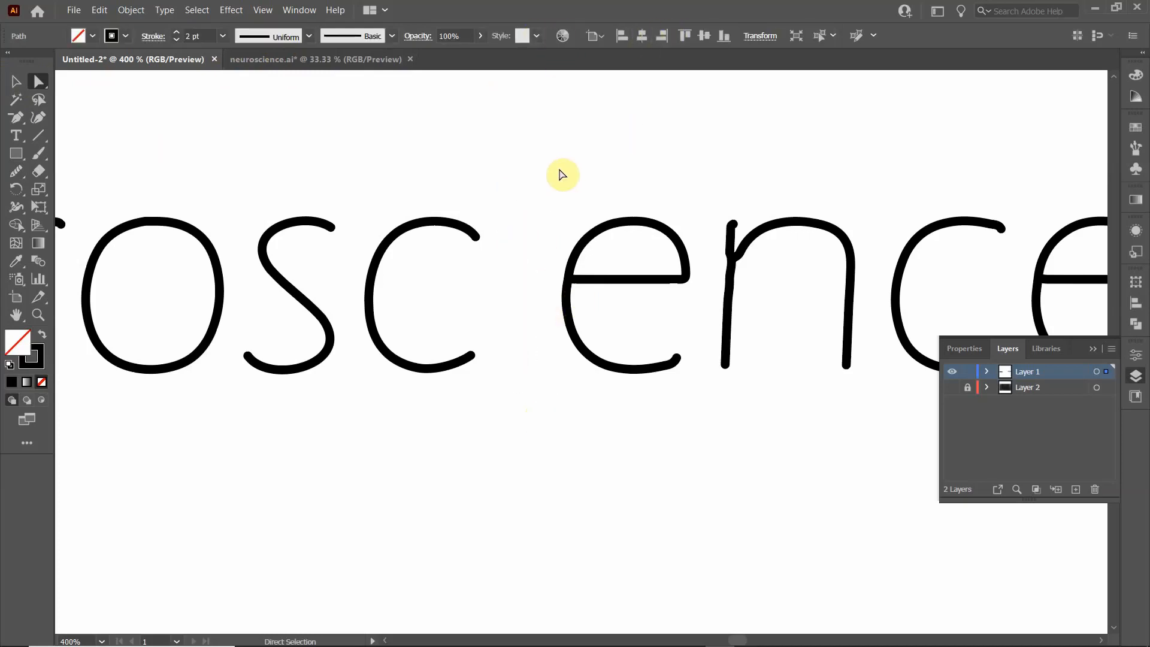
{"action": "key", "text": "ctrl+z"}
{"action": "left_click", "coordinate": [538, 226]}
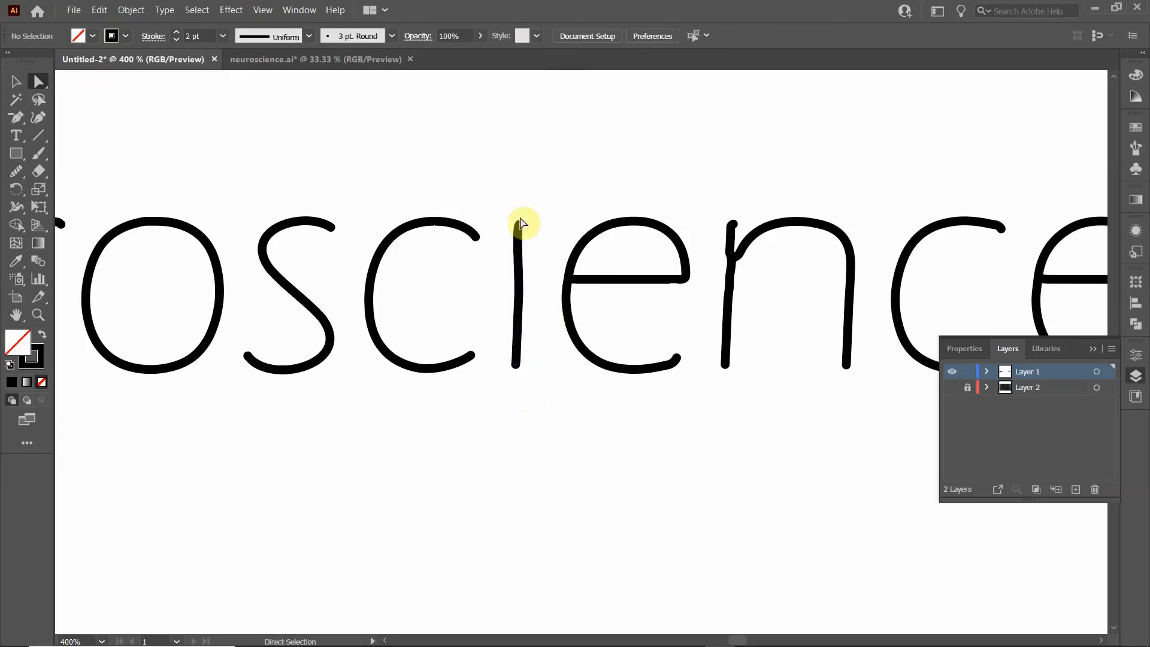
Straighten the i by selecting its anchor points and aligning them to their horizontal center, leaving the path deselected.
{"action": "left_click_drag", "start_coordinate": [509, 192], "coordinate": [540, 312]}
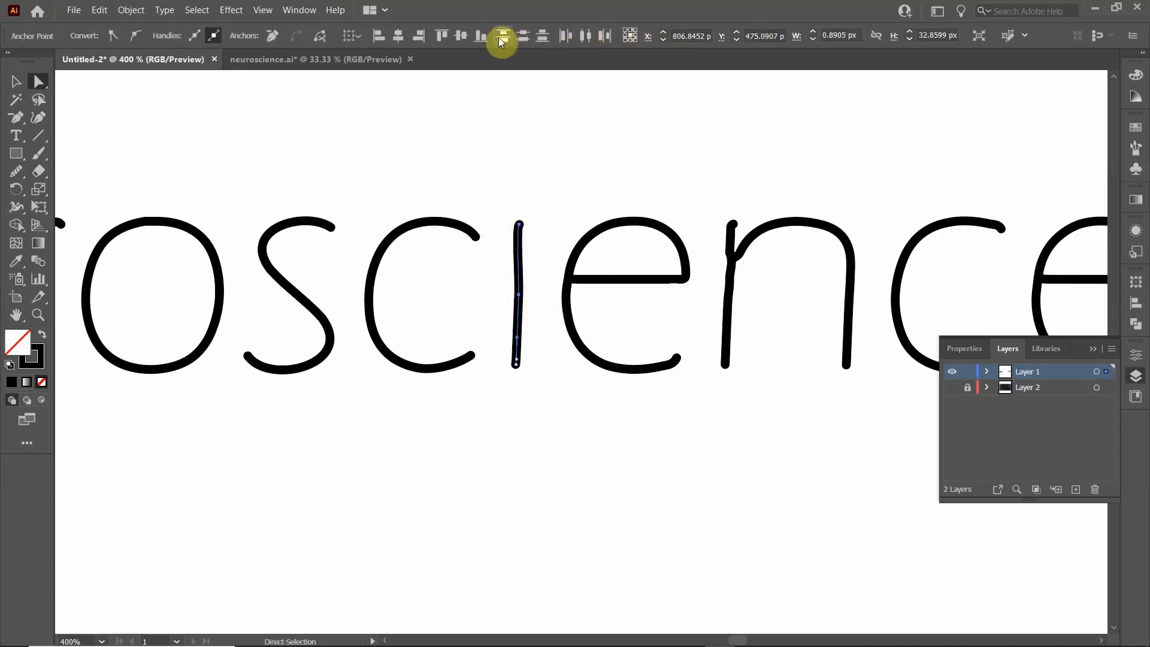
{"action": "left_click", "coordinate": [404, 38]}
{"action": "left_click_drag", "start_coordinate": [528, 389], "coordinate": [498, 277]}
{"action": "left_click", "coordinate": [398, 37]}
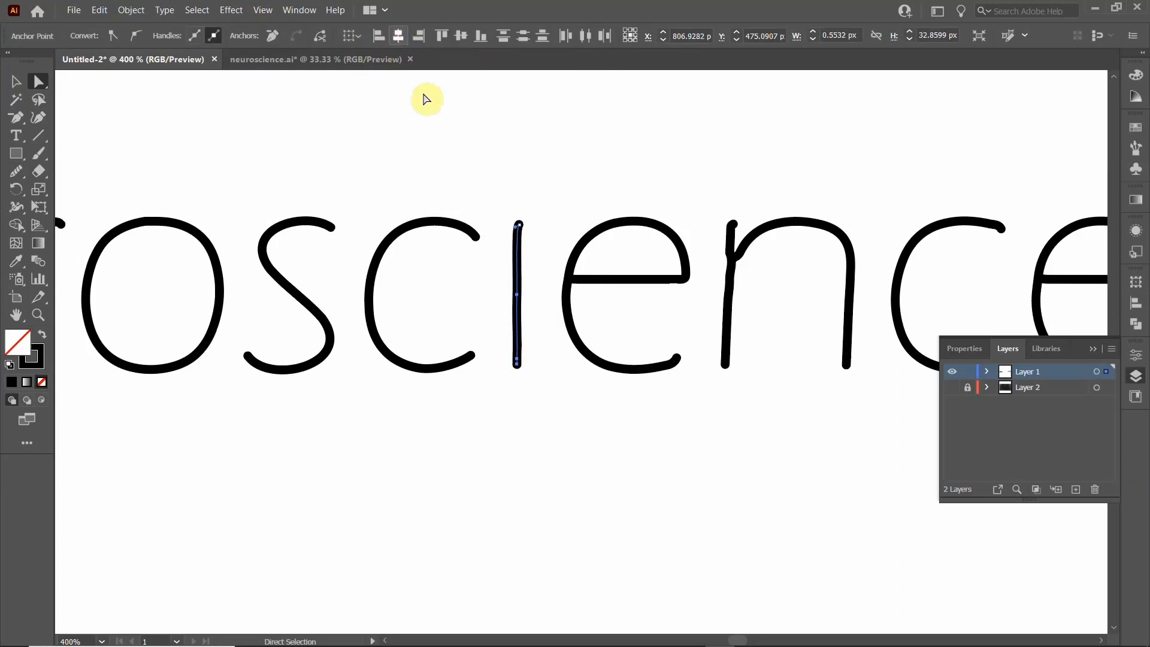
{"action": "left_click", "coordinate": [521, 178]}
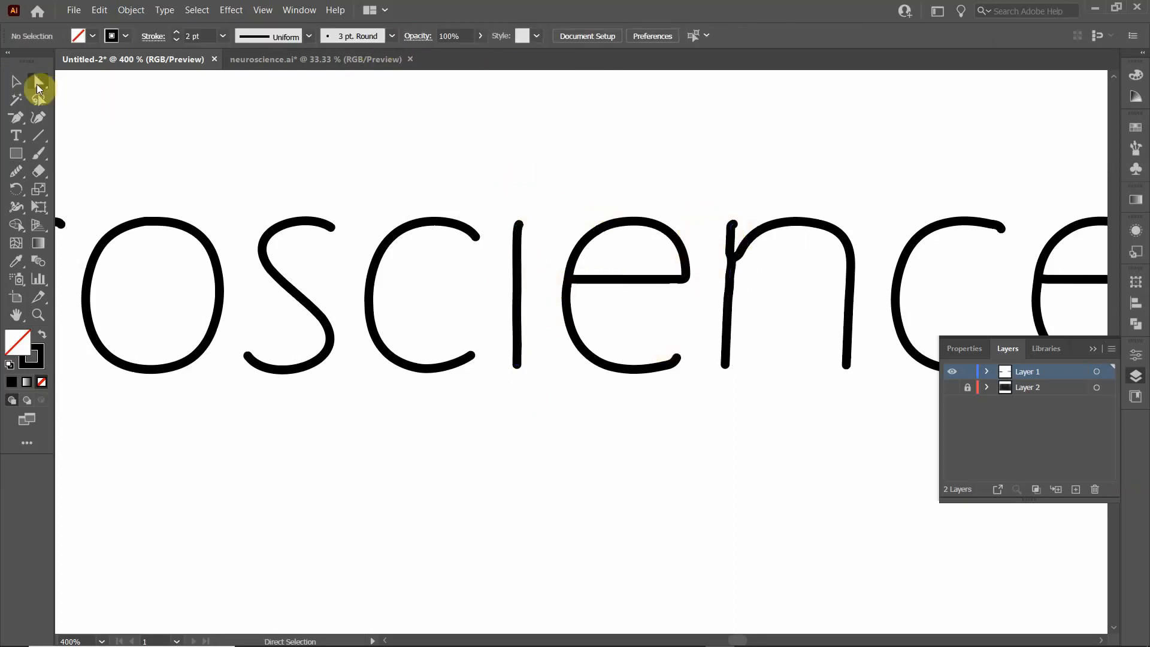
Even out the kink in the left stem of the n with the Smooth tool and deselect it.
{"action": "left_click", "coordinate": [17, 81]}
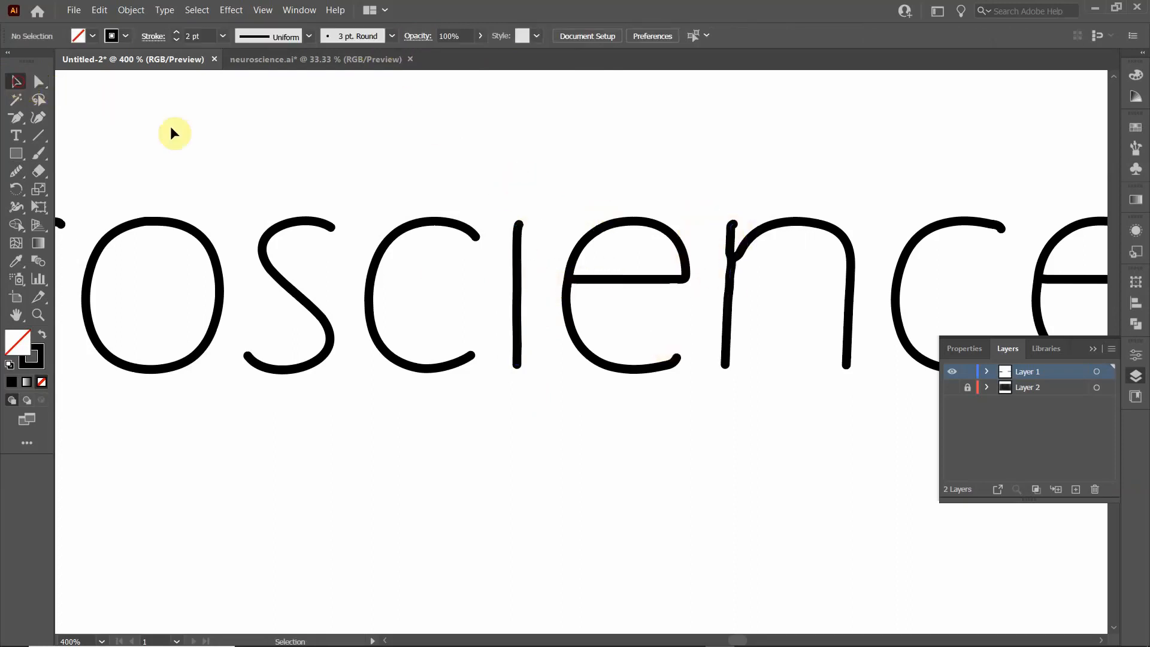
{"action": "left_click", "coordinate": [732, 313]}
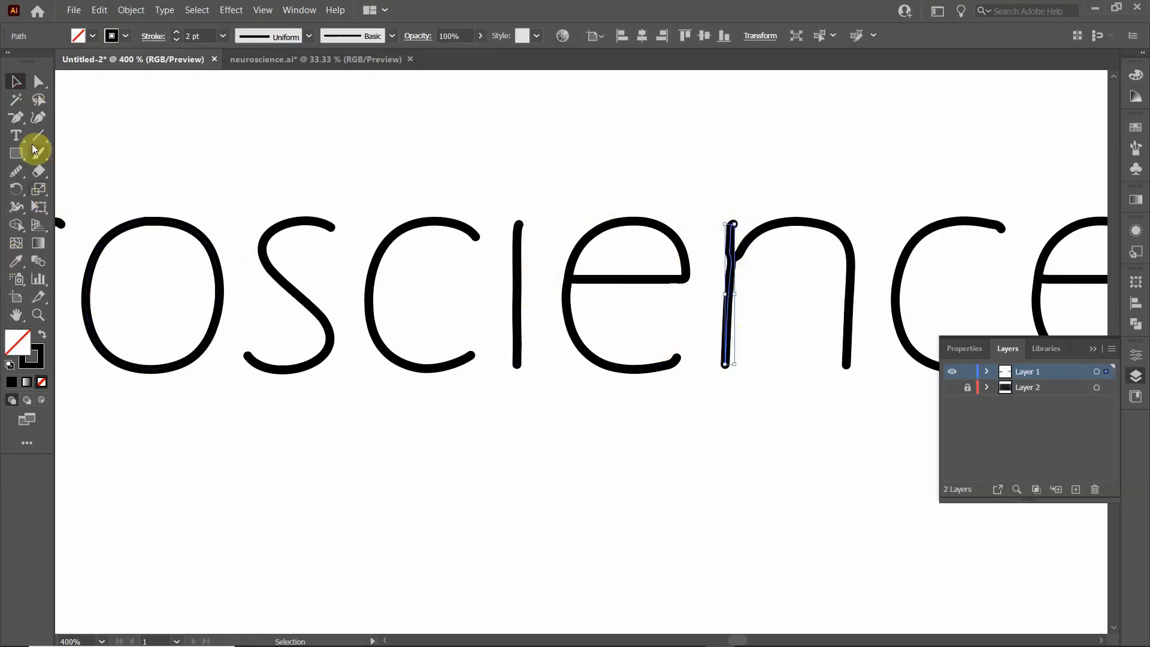
{"action": "left_click", "coordinate": [15, 172]}
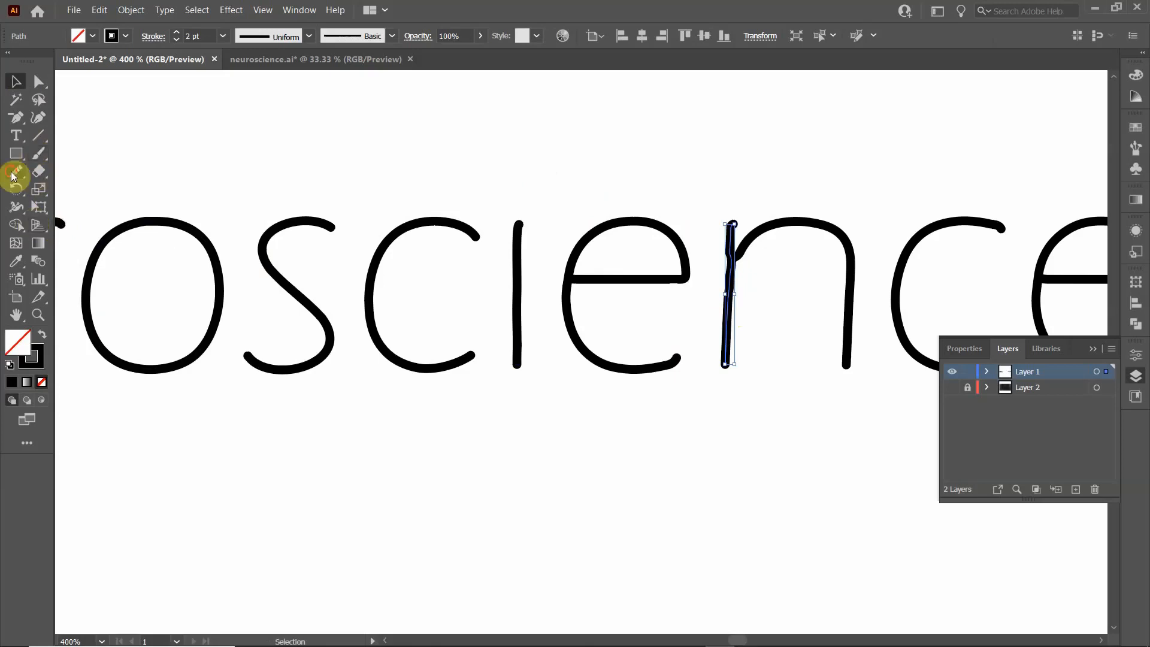
{"action": "left_click_drag", "start_coordinate": [731, 239], "coordinate": [729, 357]}
{"action": "left_click", "coordinate": [16, 85]}
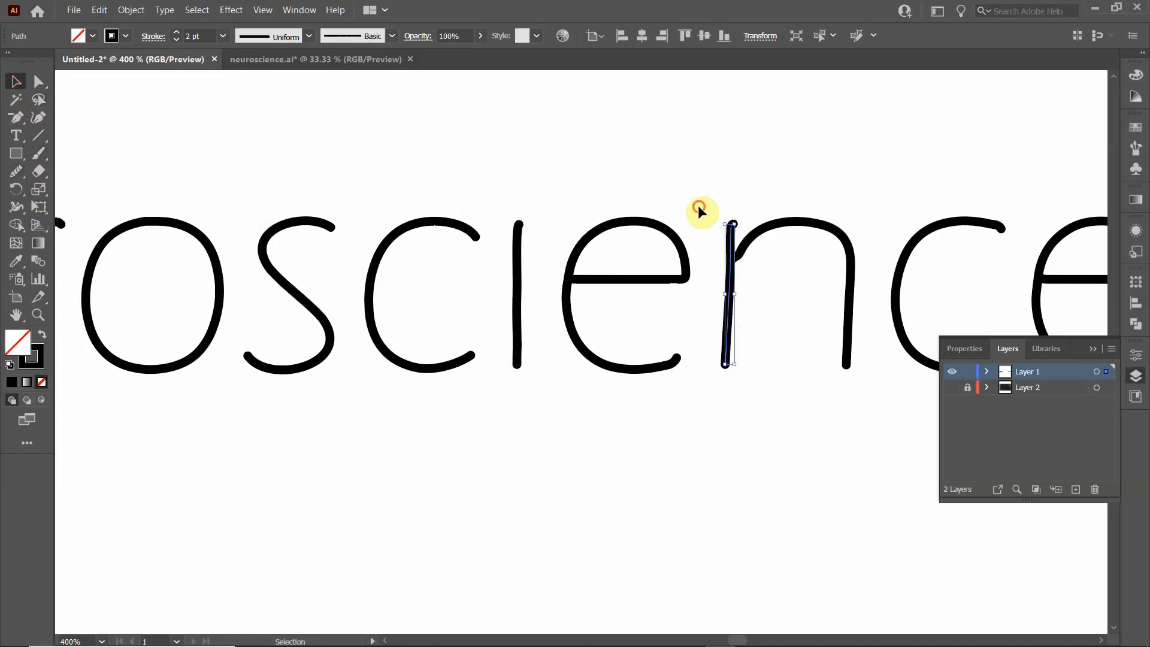
{"action": "left_click", "coordinate": [886, 195]}
Delete the second c and replace it with a duplicate of the reshaped first c between the n and the final e.
{"action": "left_click_drag", "start_coordinate": [886, 195], "coordinate": [673, 181]}
{"action": "scroll", "coordinate": [511, 211], "scroll_direction": "down", "scroll_amount": 1}
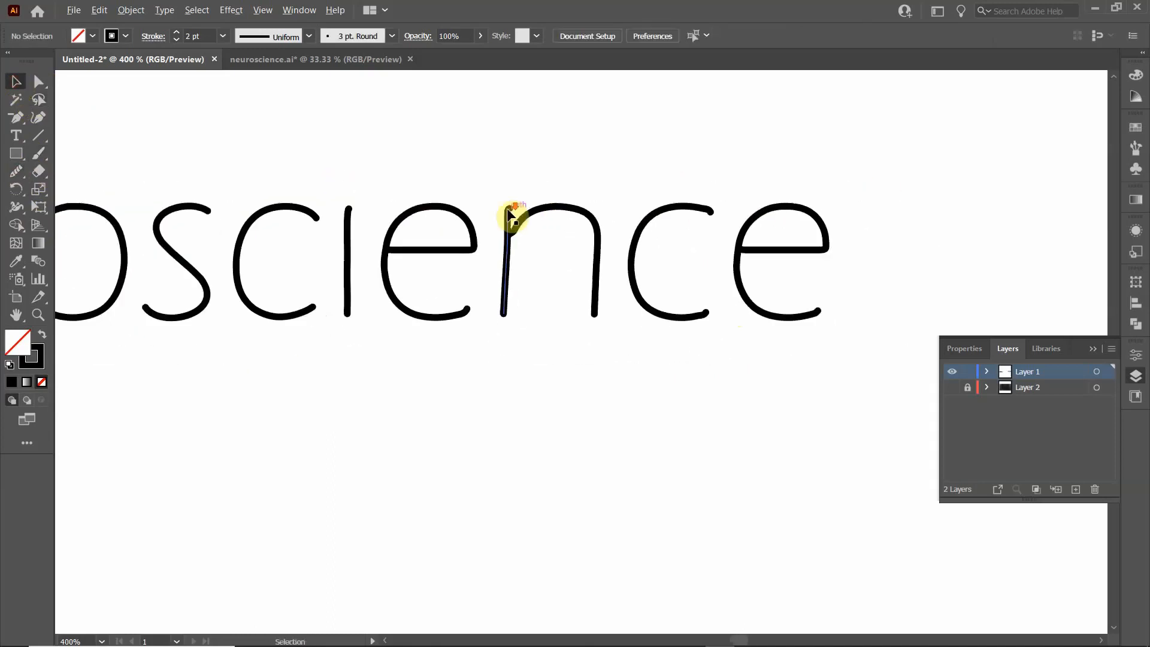
{"action": "left_click", "coordinate": [682, 210]}
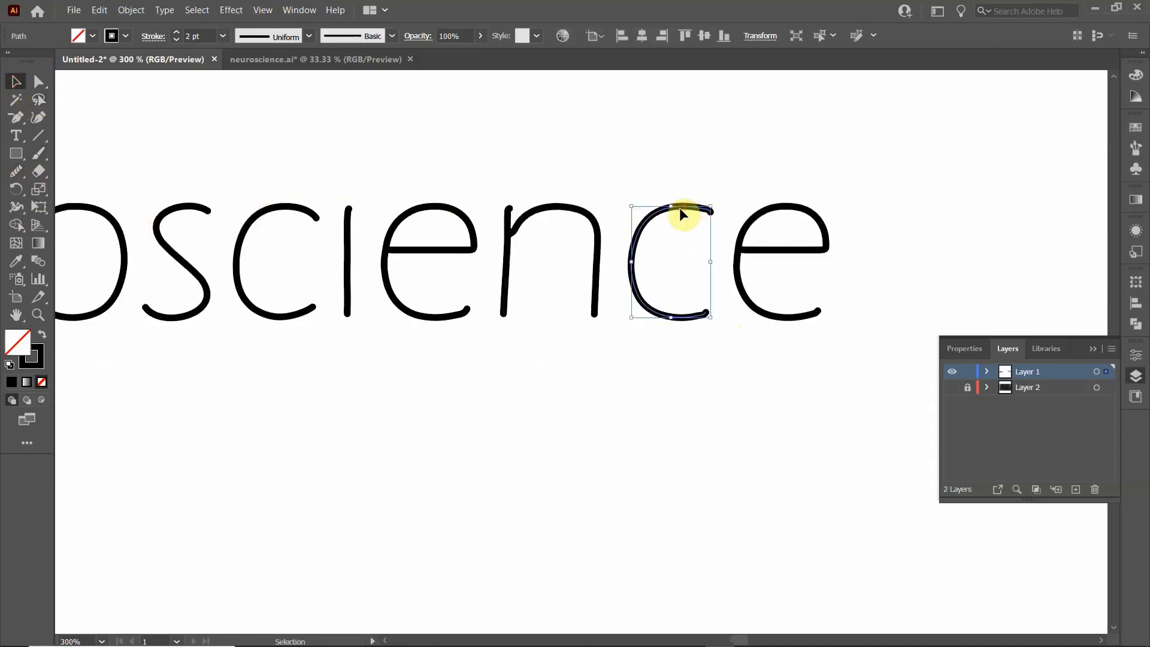
{"action": "key", "text": "Delete"}
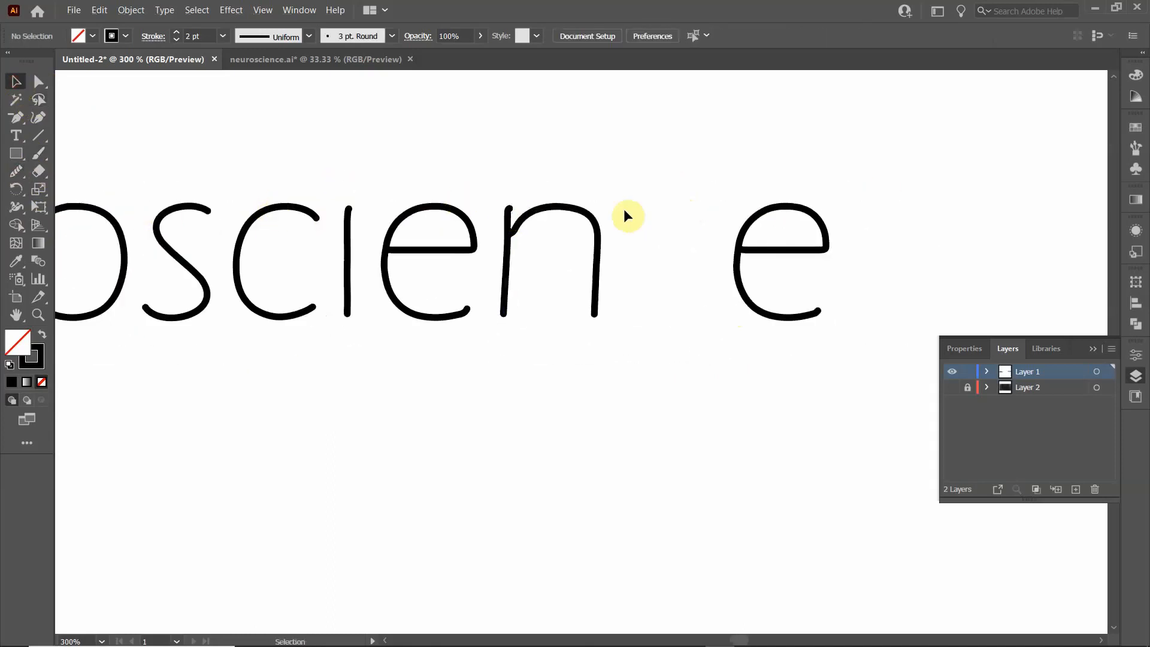
{"action": "left_click", "coordinate": [264, 210]}
{"action": "left_click_drag", "start_coordinate": [264, 211], "coordinate": [659, 214]}
{"action": "left_click", "coordinate": [251, 370]}
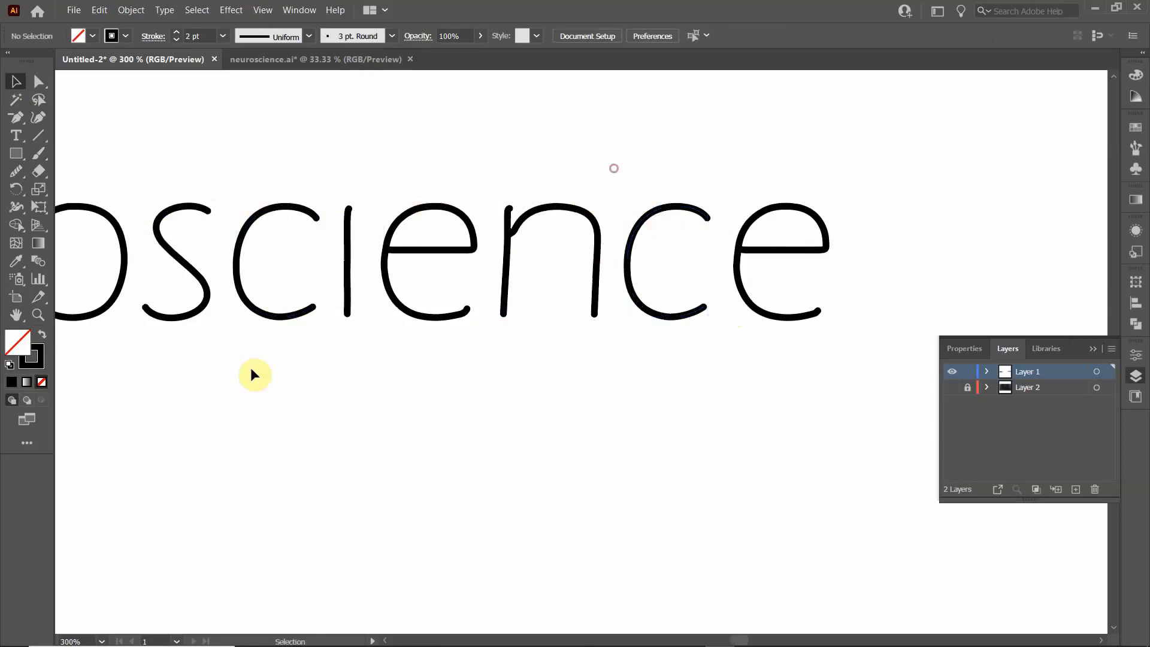
Enlarge the whole word on the artboard, stretching the letters taller, and move it near the artboard's center.
{"action": "left_click_drag", "start_coordinate": [251, 370], "coordinate": [470, 375]}
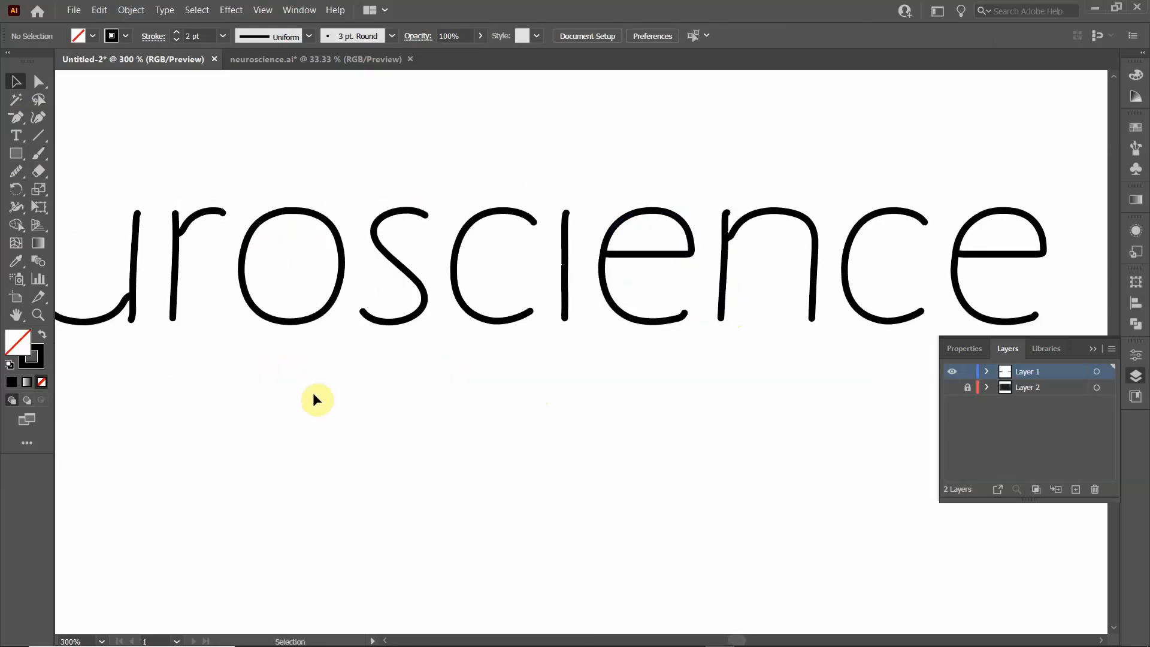
{"action": "left_click_drag", "start_coordinate": [313, 397], "coordinate": [605, 401]}
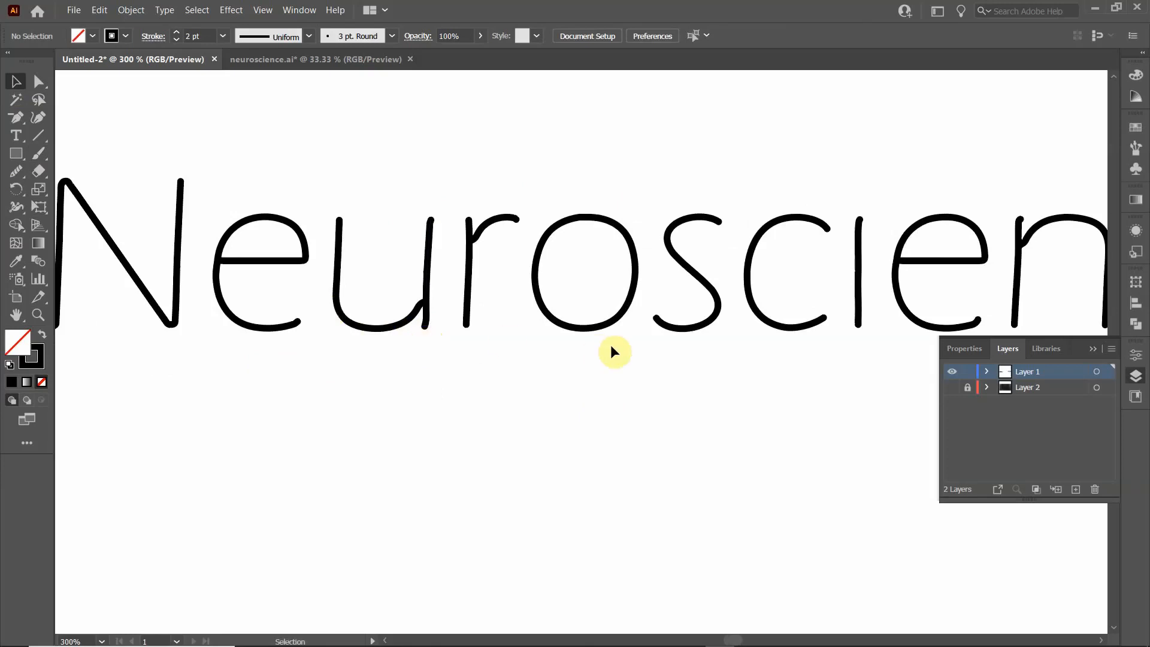
{"action": "key", "text": "ctrl+1"}
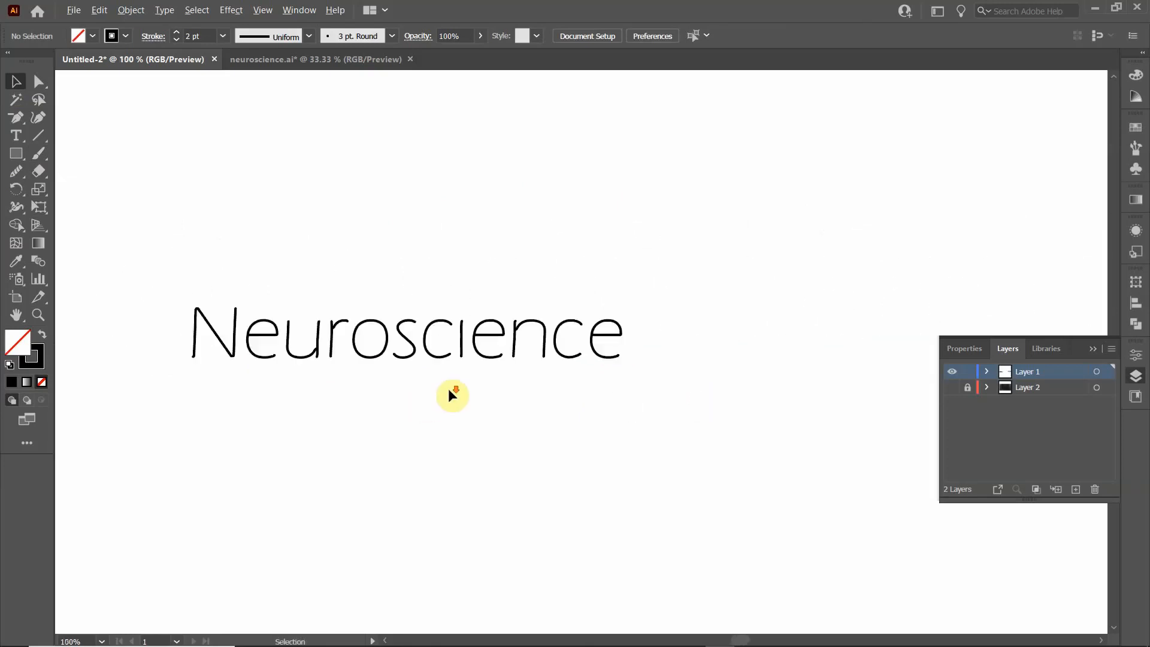
{"action": "scroll", "coordinate": [448, 390], "scroll_direction": "down", "scroll_amount": 3}
{"action": "left_click_drag", "start_coordinate": [385, 458], "coordinate": [440, 406]}
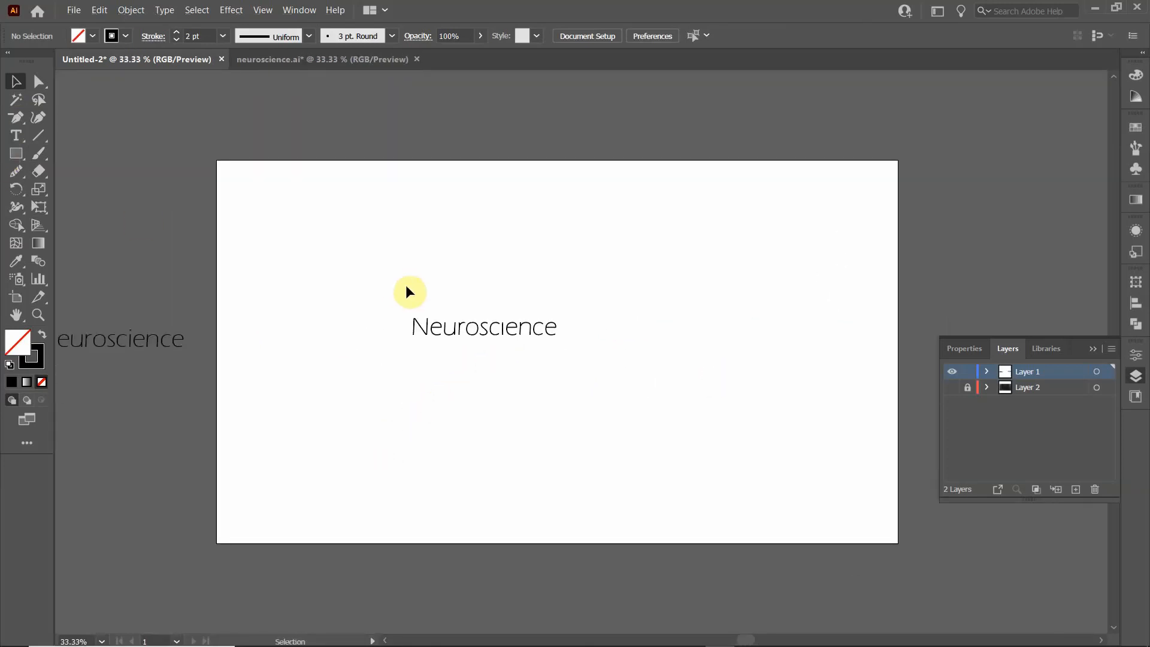
{"action": "left_click_drag", "start_coordinate": [392, 275], "coordinate": [650, 416]}
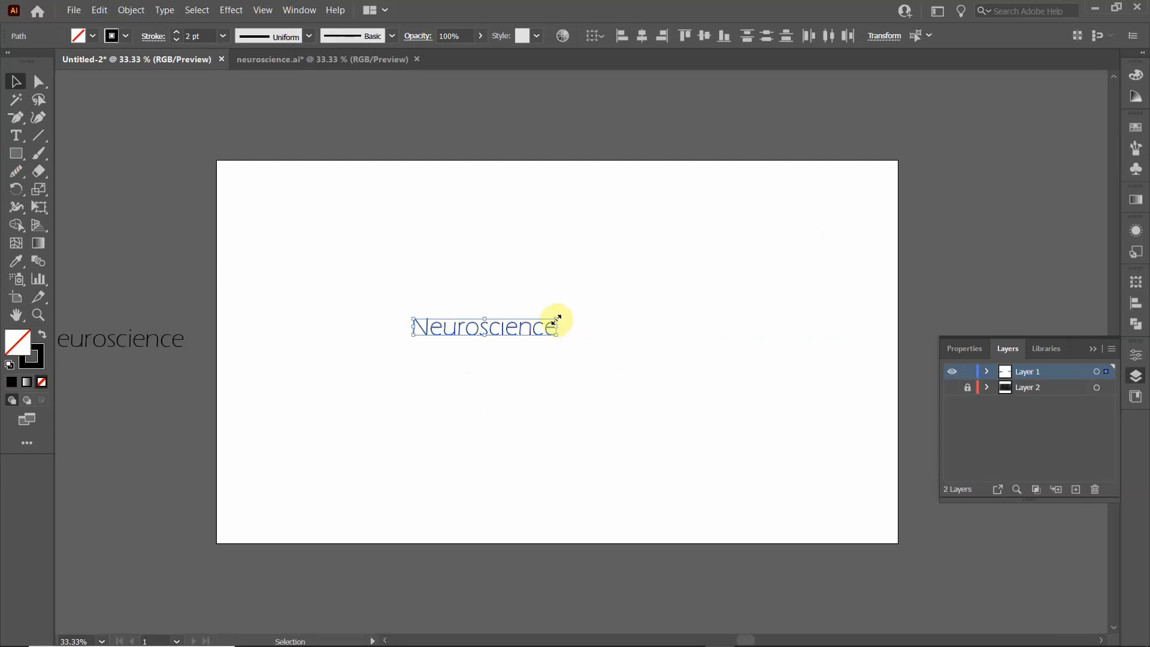
{"action": "left_click_drag", "start_coordinate": [555, 319], "coordinate": [778, 220]}
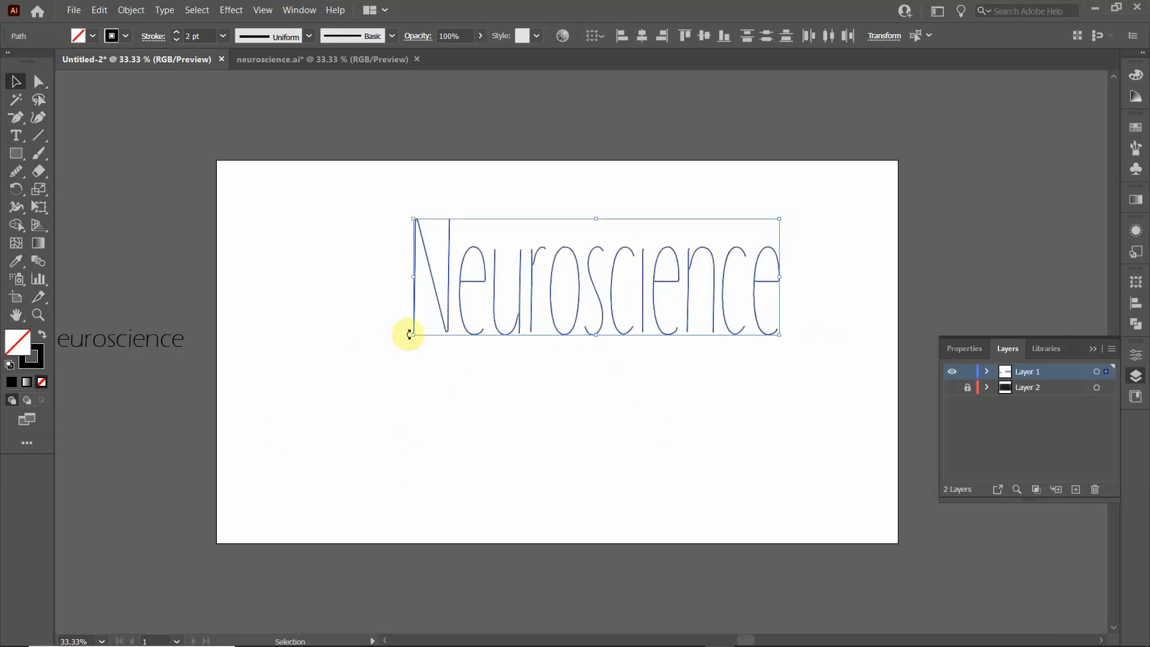
{"action": "left_click_drag", "start_coordinate": [409, 334], "coordinate": [373, 380]}
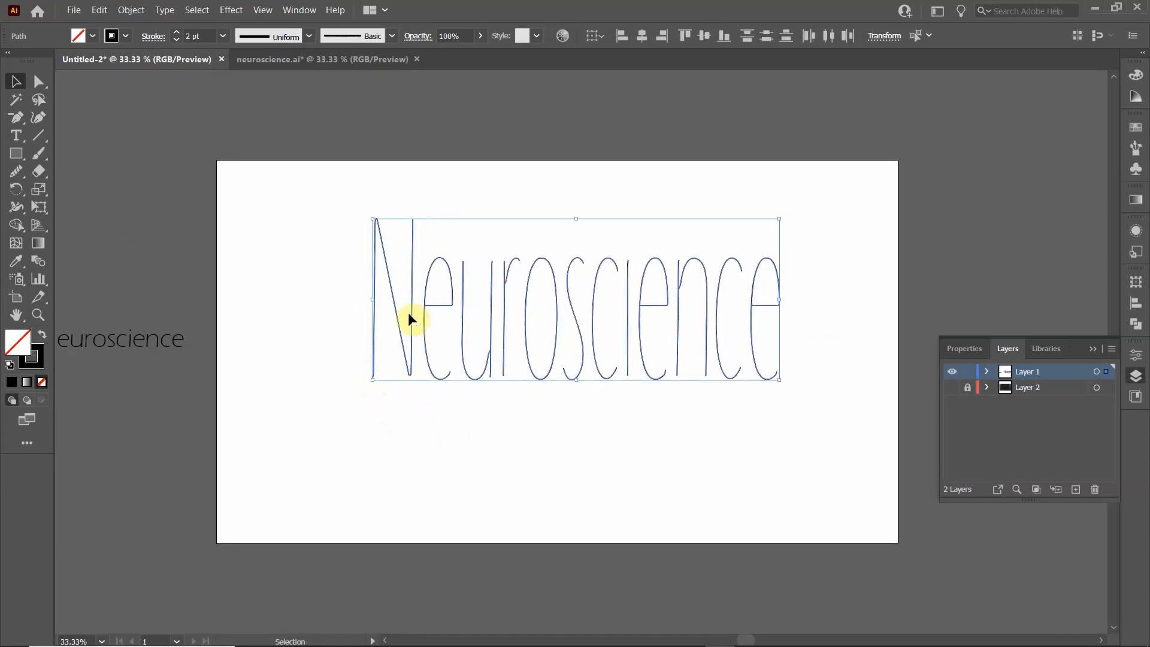
{"action": "left_click_drag", "start_coordinate": [409, 314], "coordinate": [376, 354]}
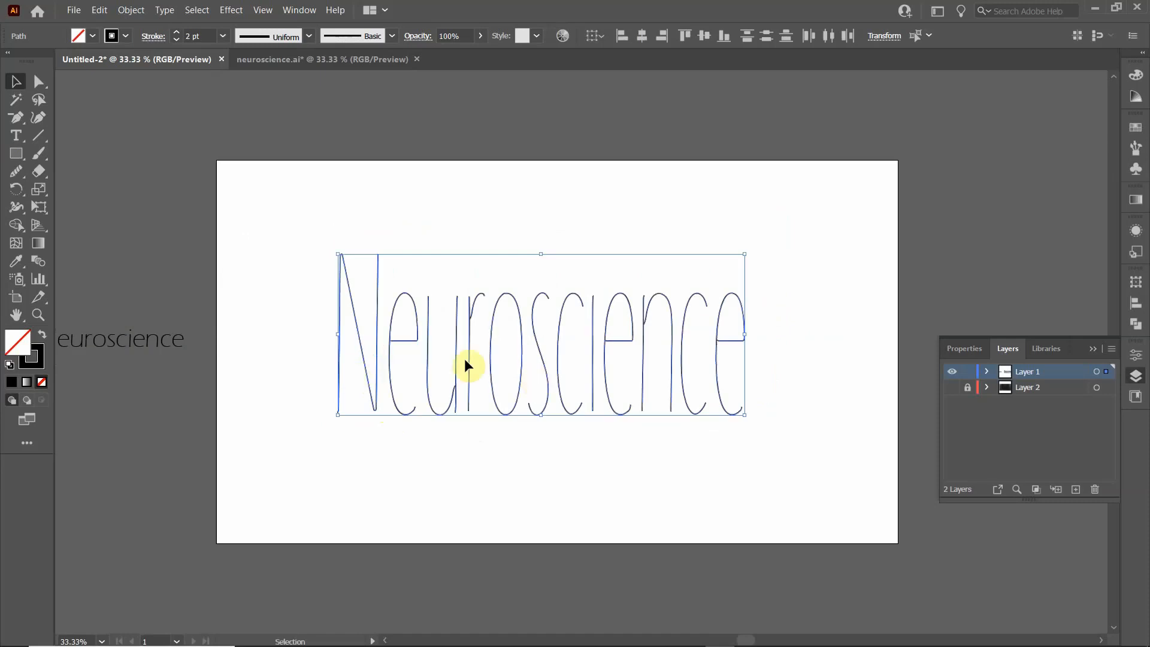
{"action": "left_click", "coordinate": [495, 489]}
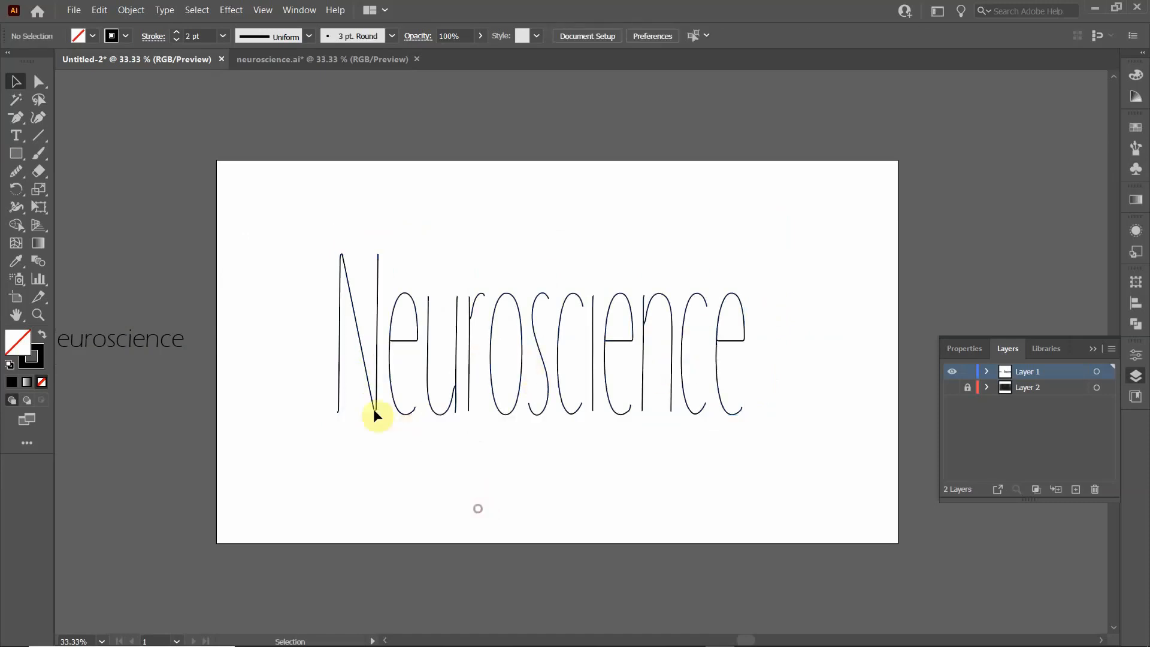
Shift the N to the left in large nudges, leaving a wide gap before the first e.
{"action": "left_click", "coordinate": [344, 304]}
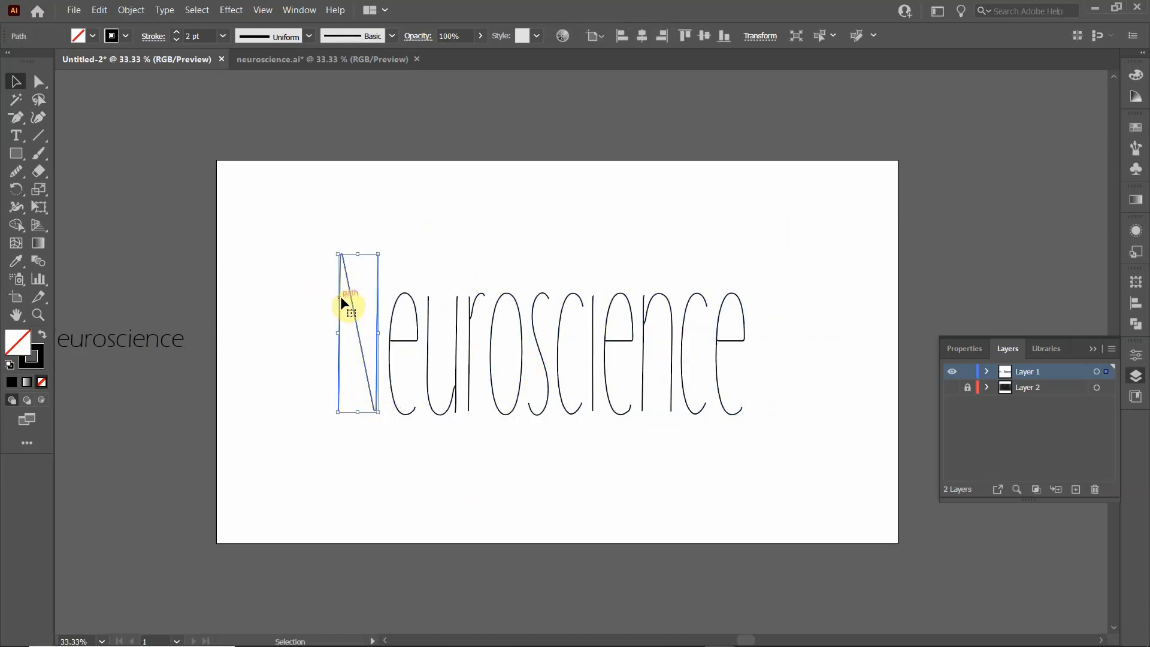
{"action": "key", "text": "Left"}
{"action": "key", "text": "Left"}
{"action": "key", "text": "Left"}
{"action": "key", "text": "Left"}
{"action": "key", "text": "Left"}
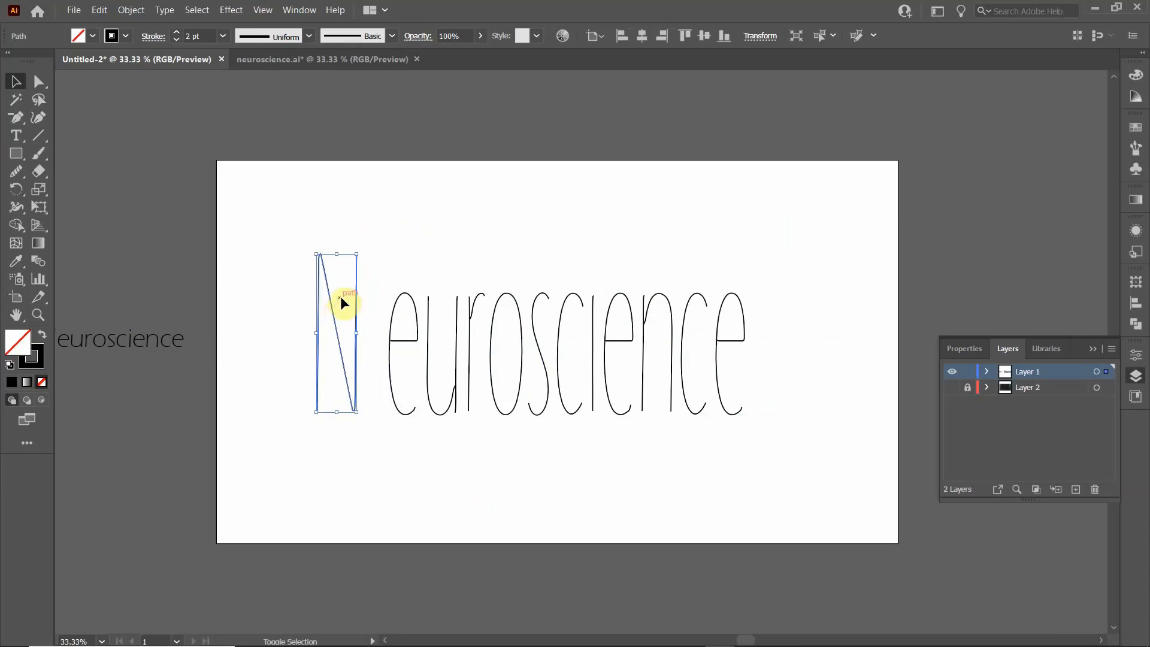
{"action": "key", "text": "Left"}
{"action": "key", "text": "Left"}
{"action": "key", "text": "Left"}
{"action": "key", "text": "Left"}
{"action": "key", "text": "Left"}
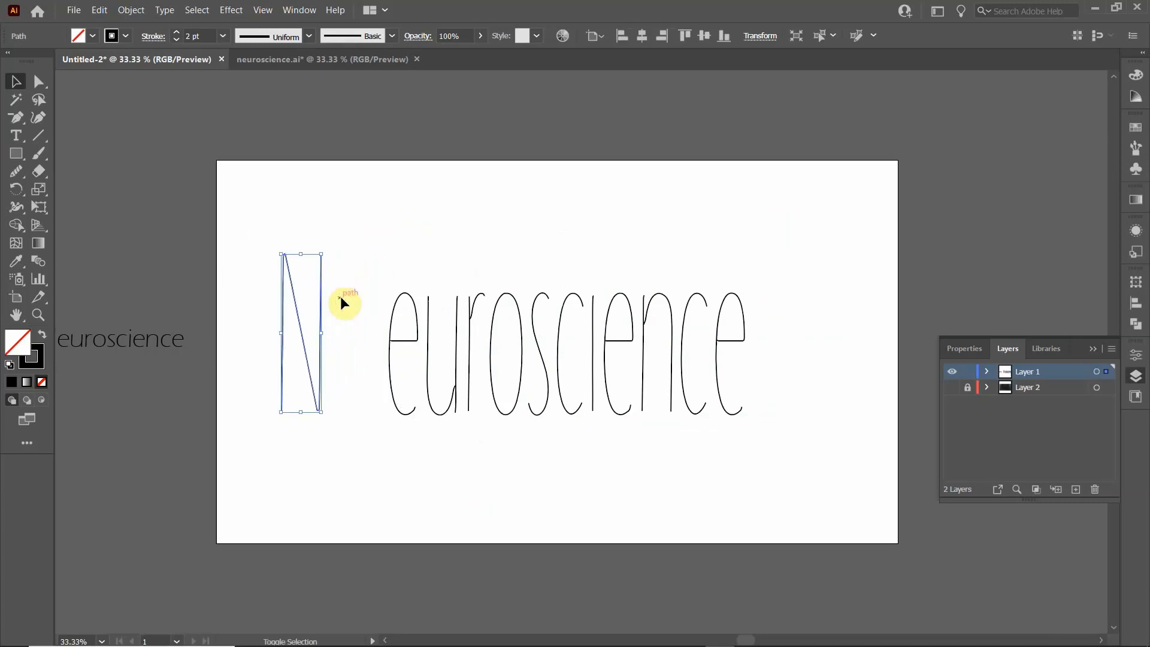
Distribute all the letter paths of the large word horizontally with 60 px spacing, using the N as the key object.
{"action": "left_click_drag", "start_coordinate": [254, 214], "coordinate": [797, 454]}
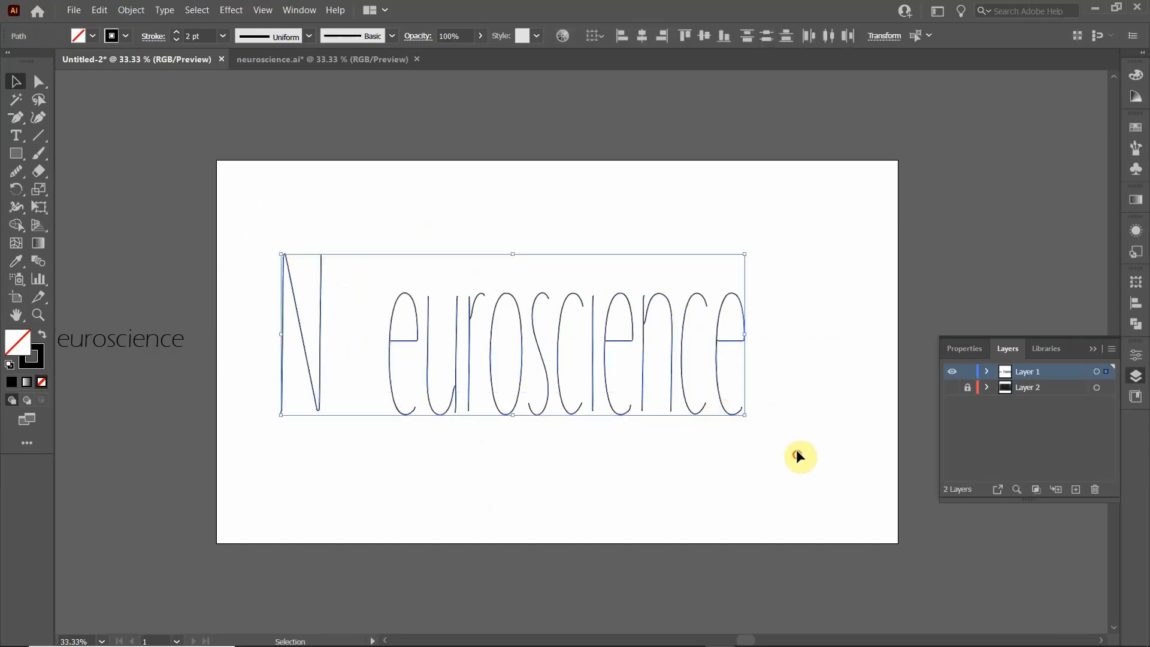
{"action": "left_click", "coordinate": [318, 301]}
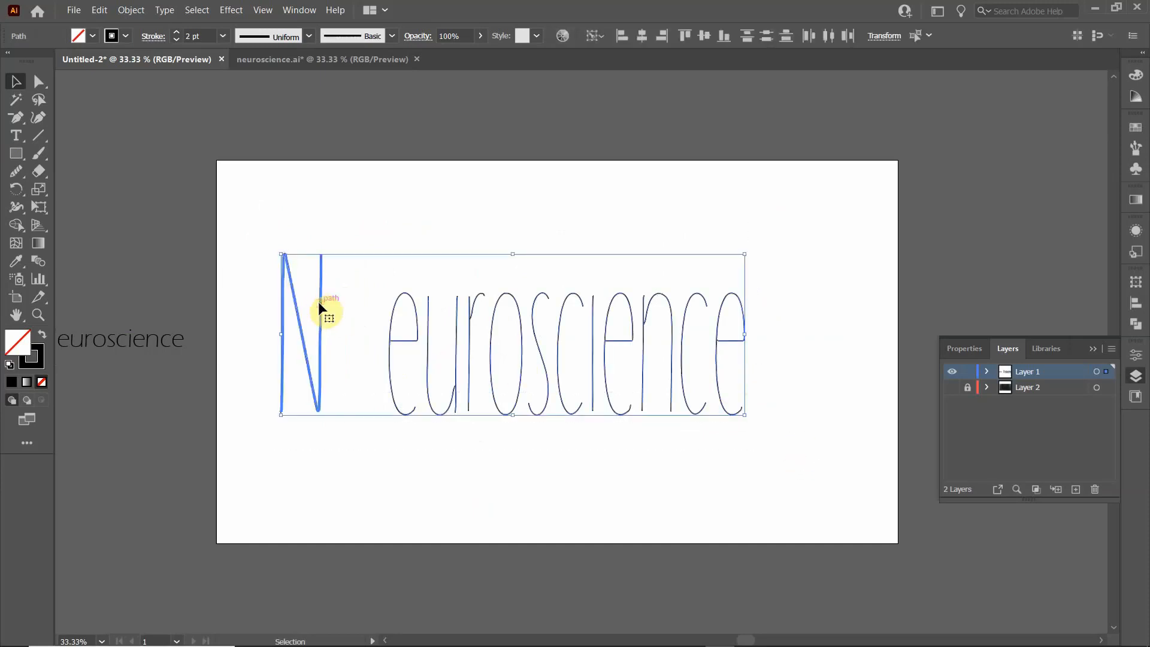
{"action": "left_click", "coordinate": [1136, 305]}
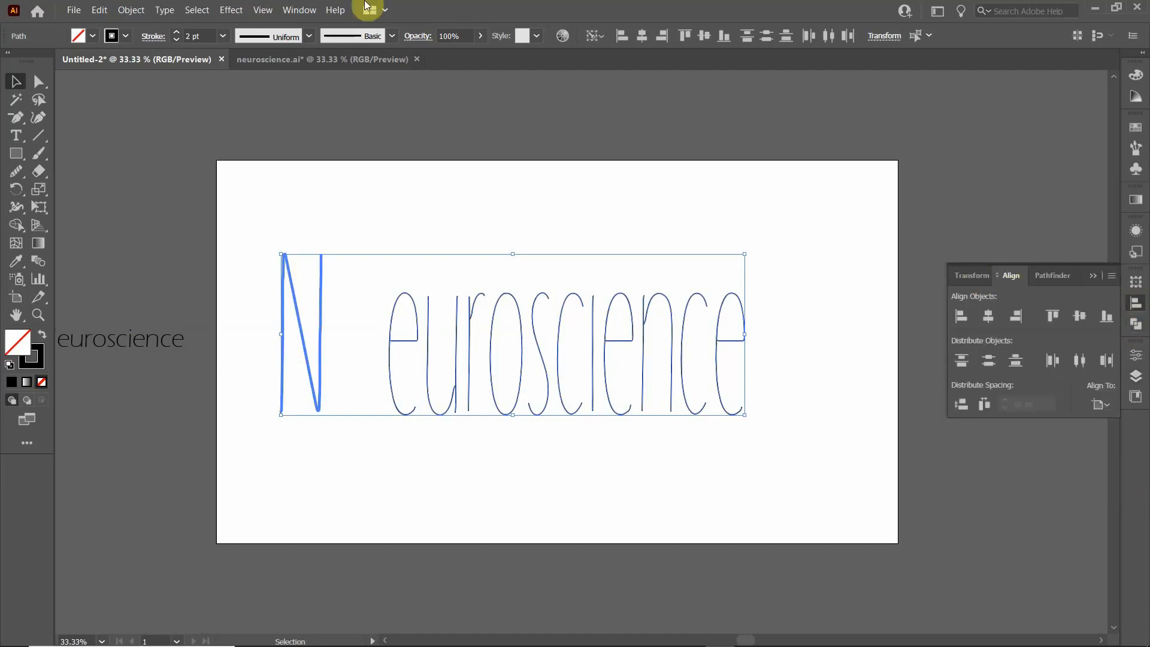
{"action": "left_click", "coordinate": [292, 10]}
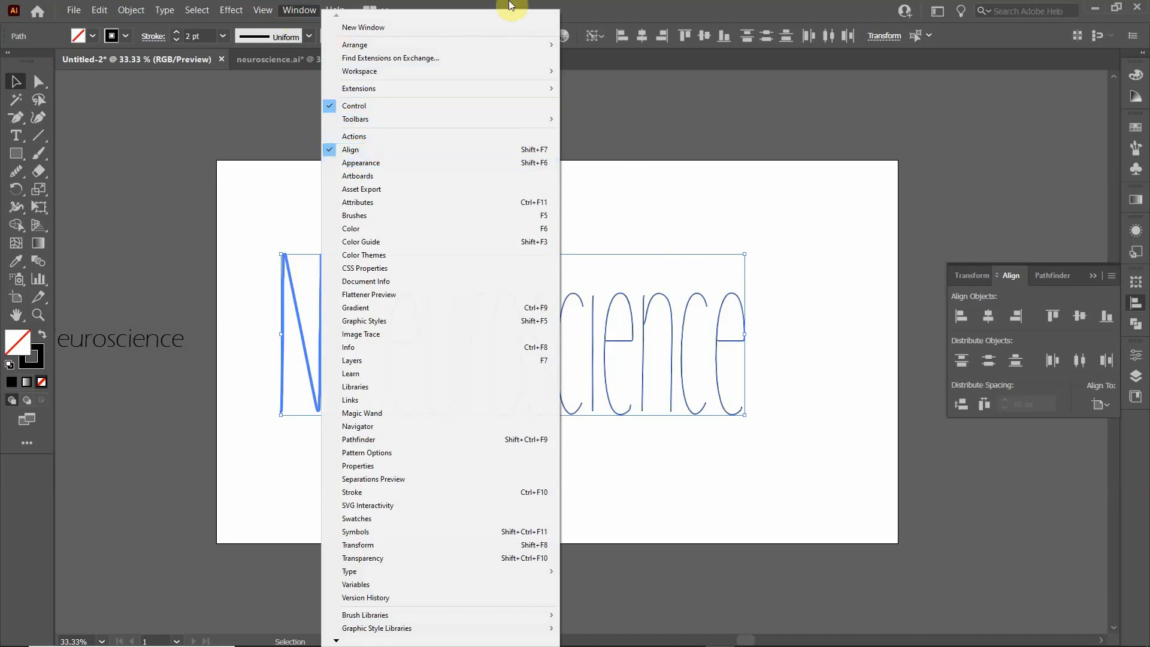
{"action": "left_click", "coordinate": [688, 13]}
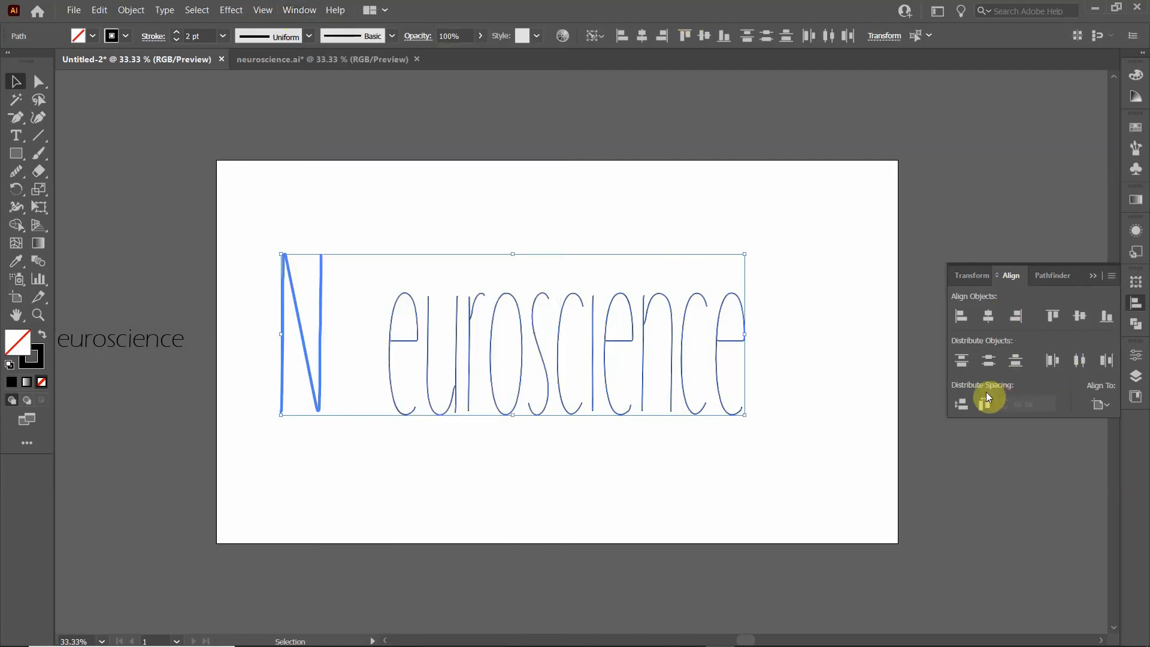
{"action": "left_click", "coordinate": [986, 403]}
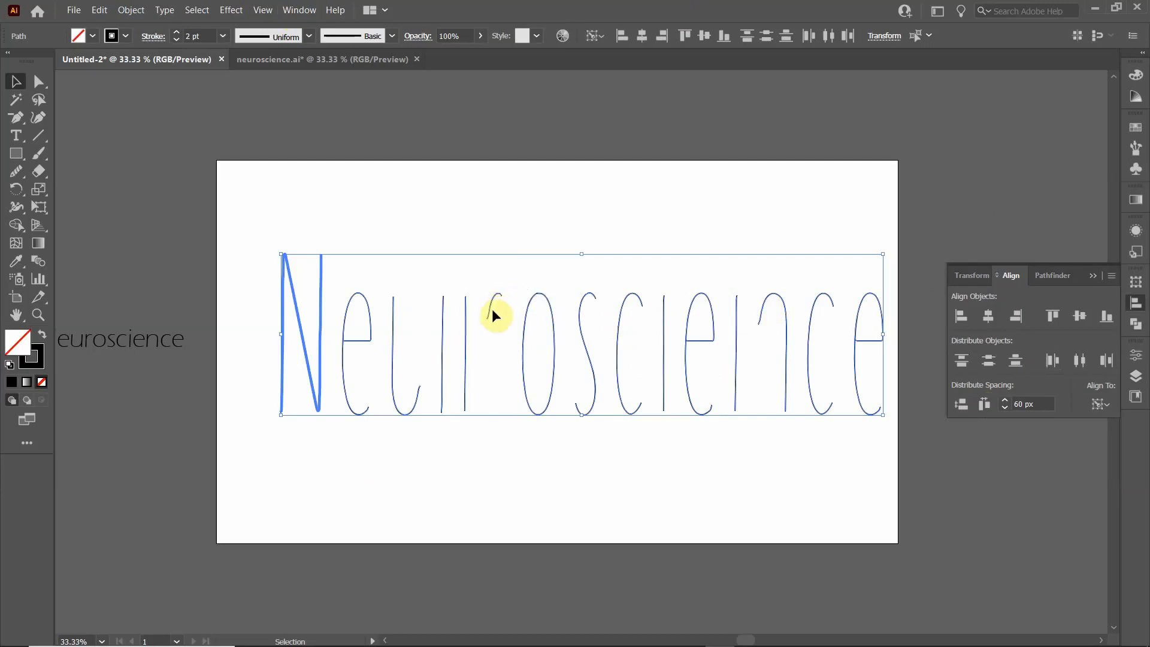
{"action": "left_click", "coordinate": [475, 341]}
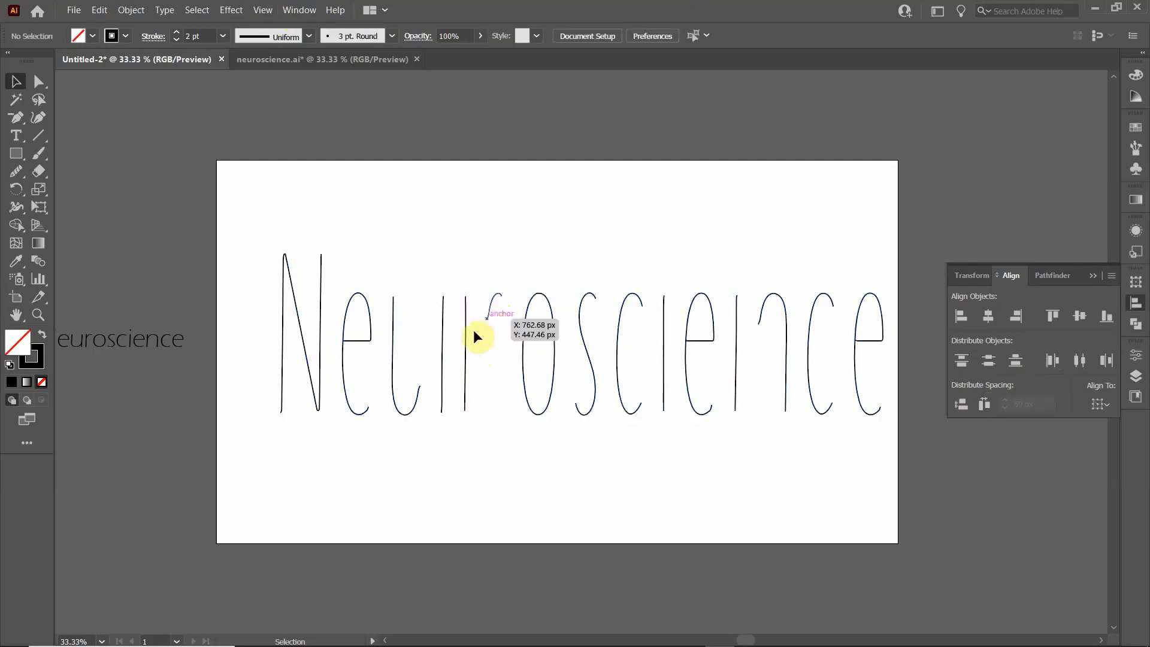
Align the r's detached arc to the left edge of its stem, using the stem as the key object.
{"action": "key", "text": "ctrl+1"}
{"action": "left_click", "coordinate": [533, 275]}
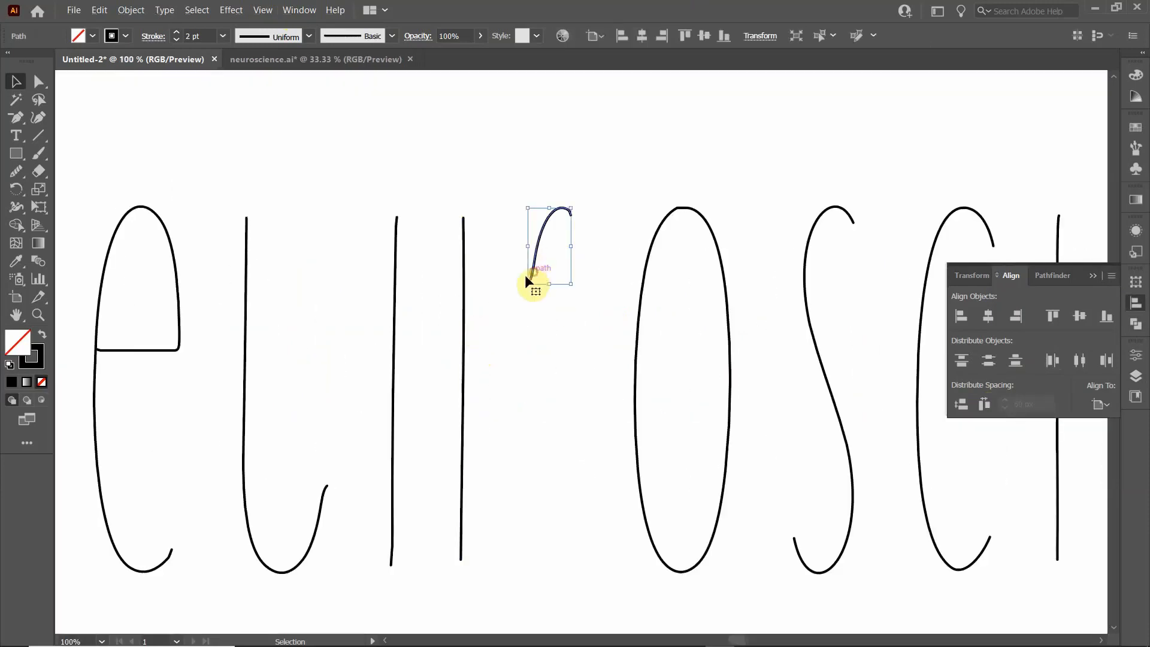
{"action": "left_click", "coordinate": [461, 305], "text": "shift"}
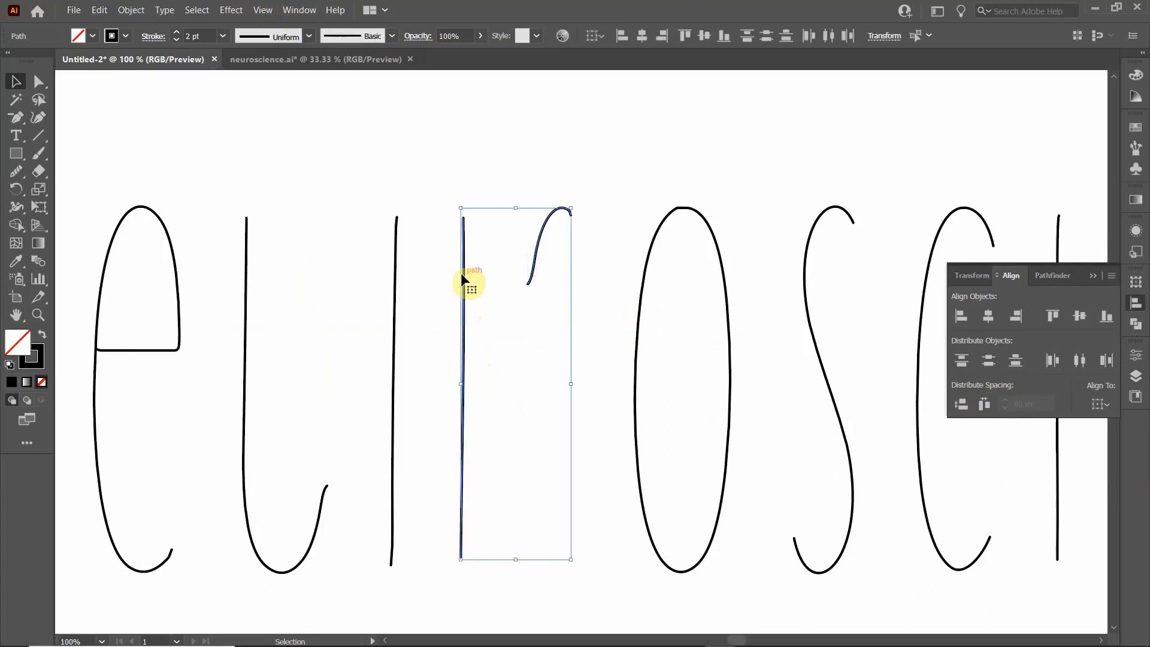
{"action": "left_click", "coordinate": [463, 276]}
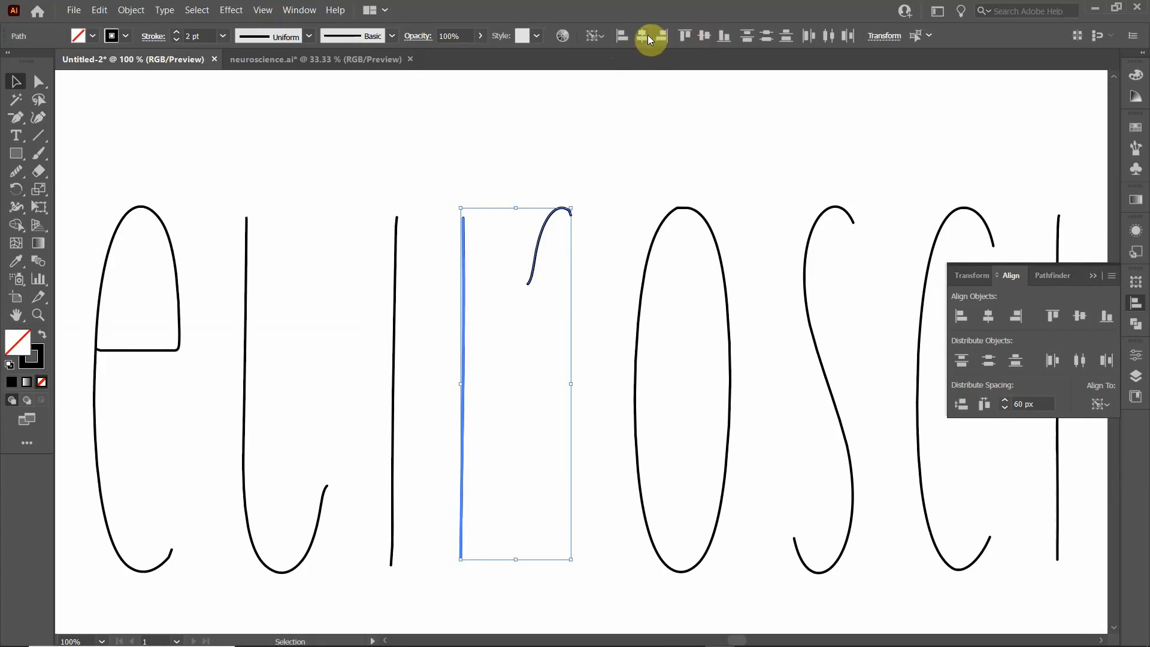
{"action": "left_click", "coordinate": [620, 36]}
{"action": "left_click", "coordinate": [571, 186]}
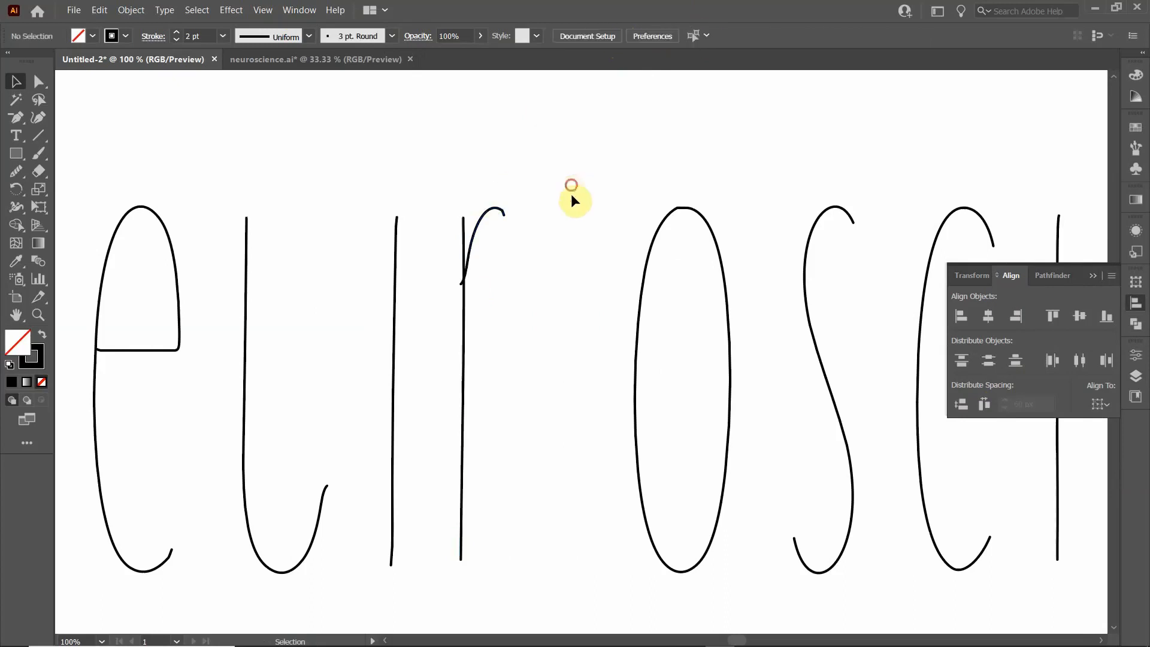
Lengthen the r's arc by moving its free end anchor downward and slightly outward.
{"action": "left_click", "coordinate": [481, 221]}
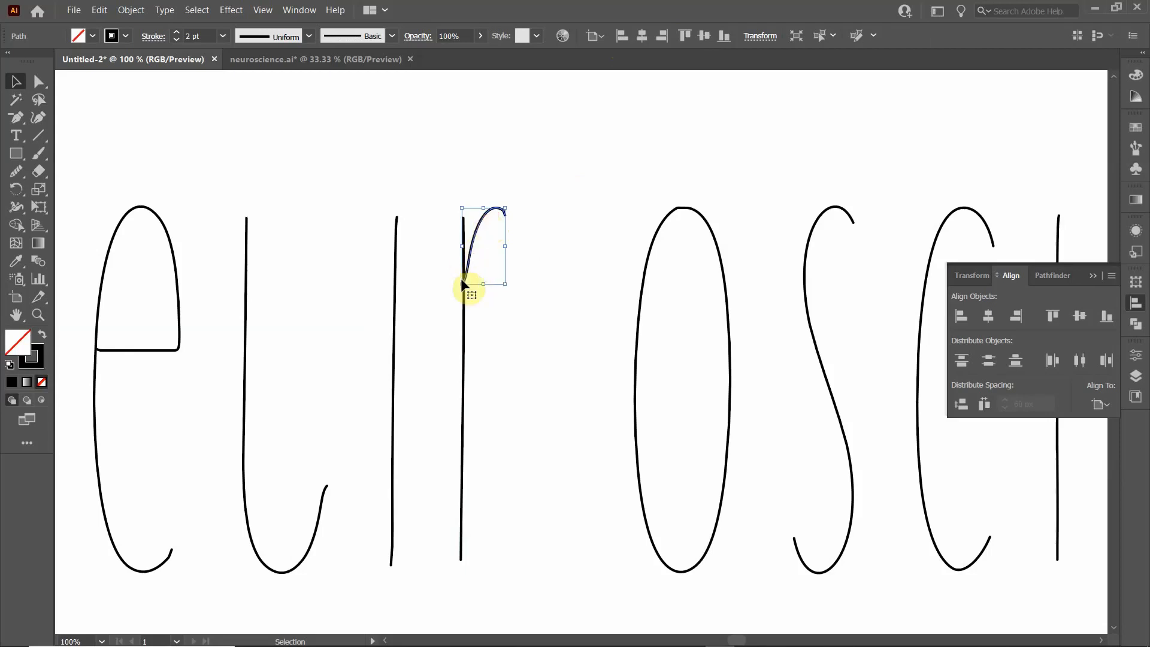
{"action": "left_click", "coordinate": [34, 82]}
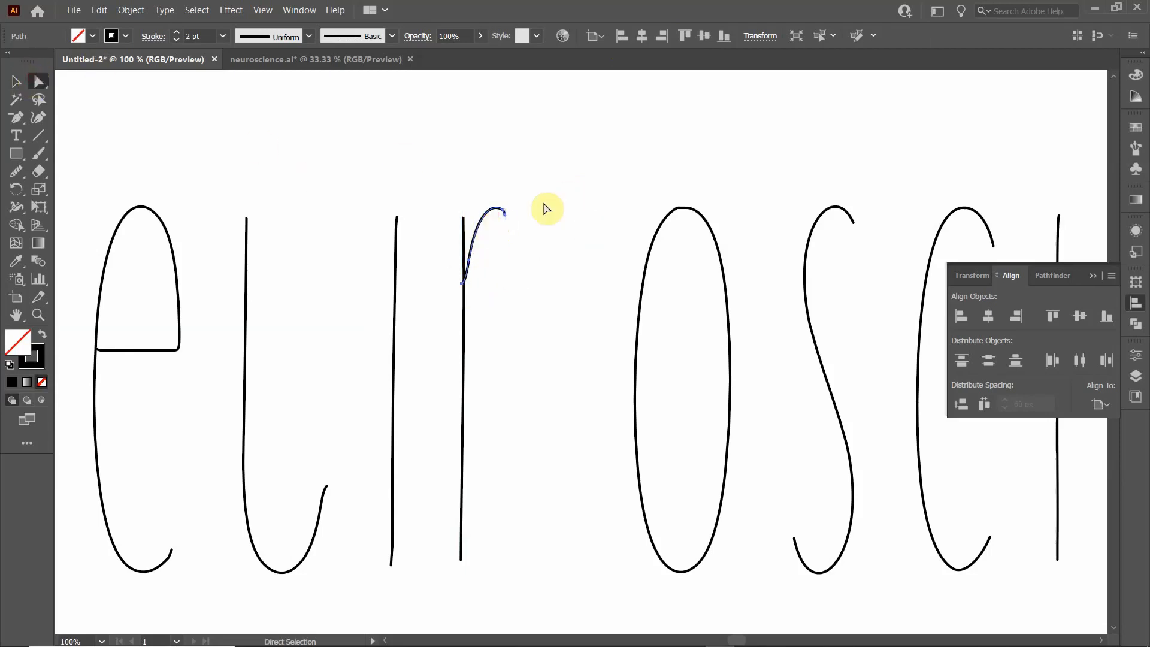
{"action": "left_click", "coordinate": [505, 216]}
{"action": "left_click_drag", "start_coordinate": [506, 216], "coordinate": [513, 252]}
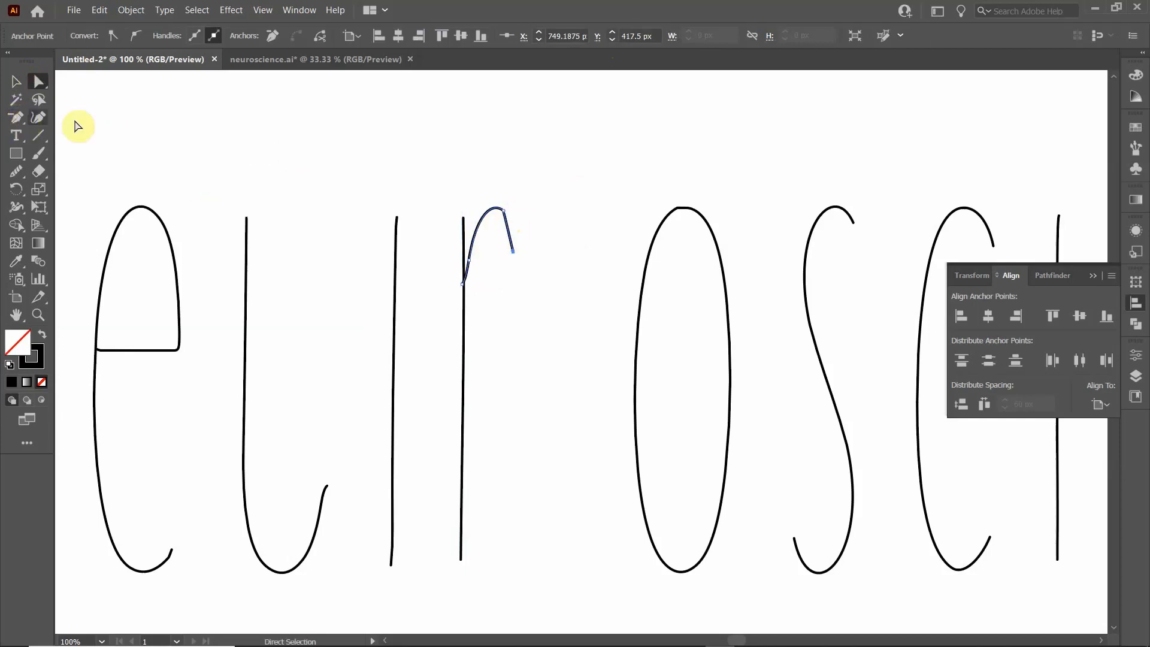
Round off the corner at the top of the r's arc with the Smooth tool and deselect it.
{"action": "left_click", "coordinate": [16, 171]}
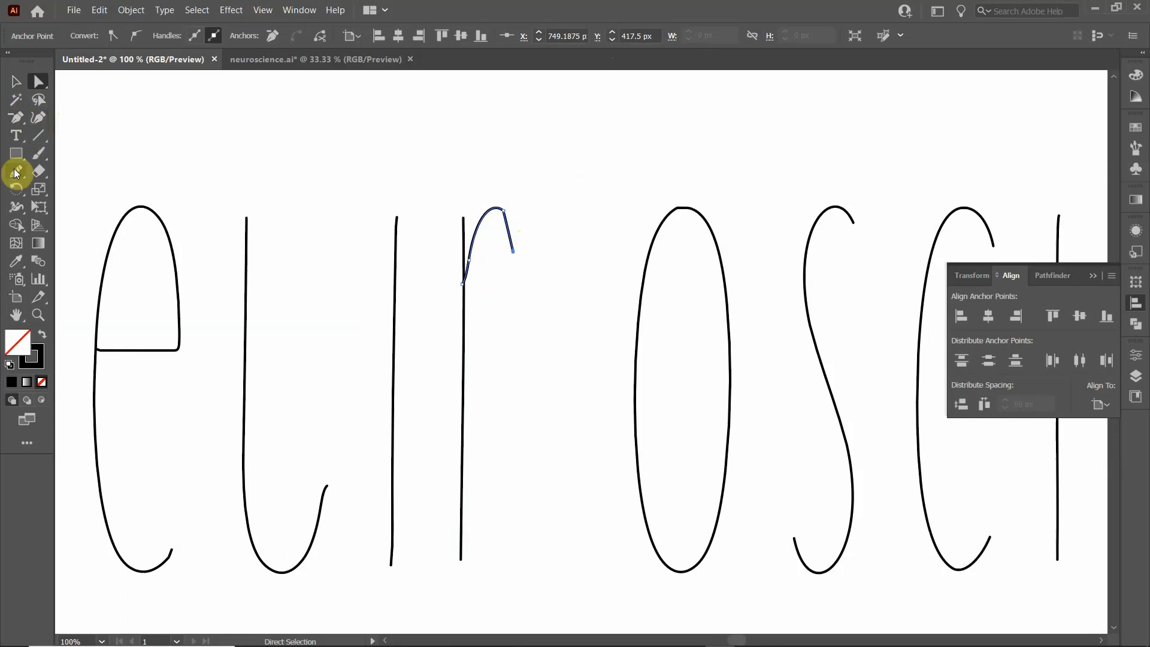
{"action": "left_click", "coordinate": [16, 81]}
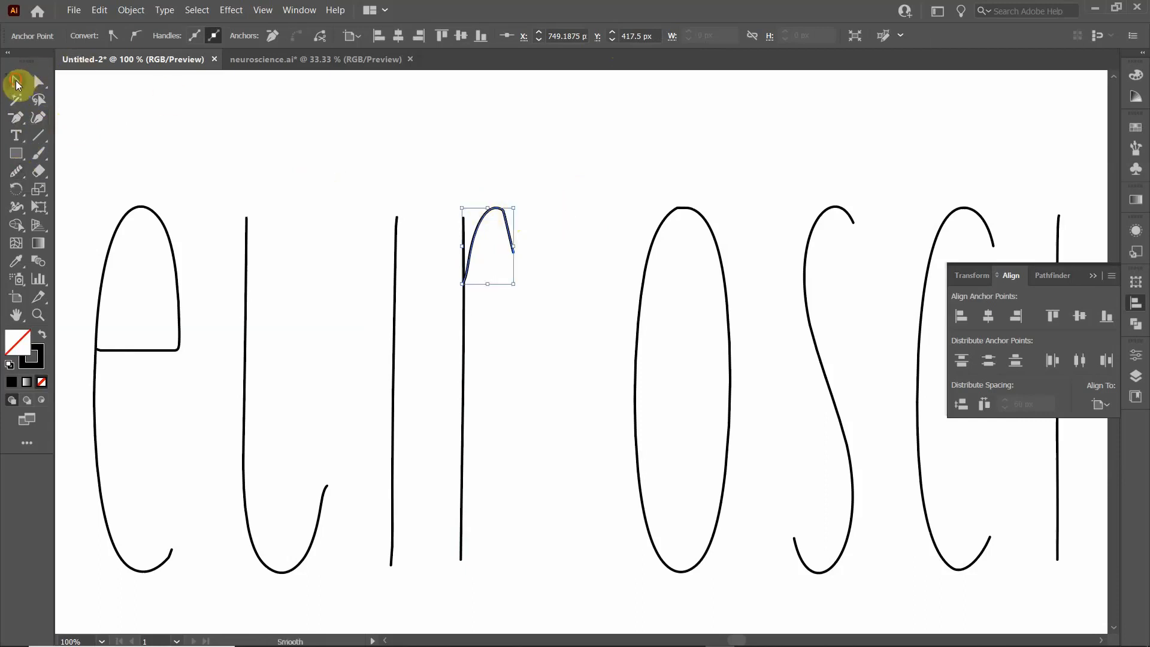
{"action": "left_click", "coordinate": [491, 188]}
{"action": "left_click", "coordinate": [494, 206]}
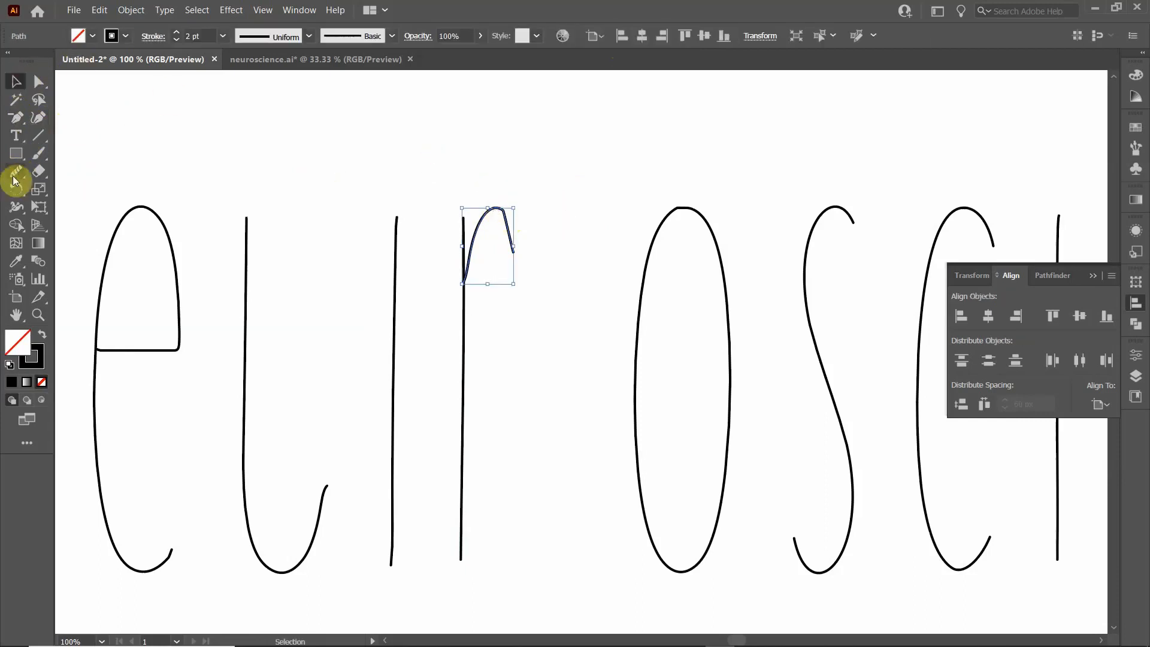
{"action": "left_click", "coordinate": [16, 171]}
{"action": "mouse_move", "coordinate": [488, 202]}
{"action": "left_mouse_down"}
{"action": "mouse_move", "coordinate": [514, 233]}
{"action": "mouse_move", "coordinate": [499, 206]}
{"action": "mouse_move", "coordinate": [508, 251]}
{"action": "mouse_move", "coordinate": [504, 210]}
{"action": "left_mouse_up"}
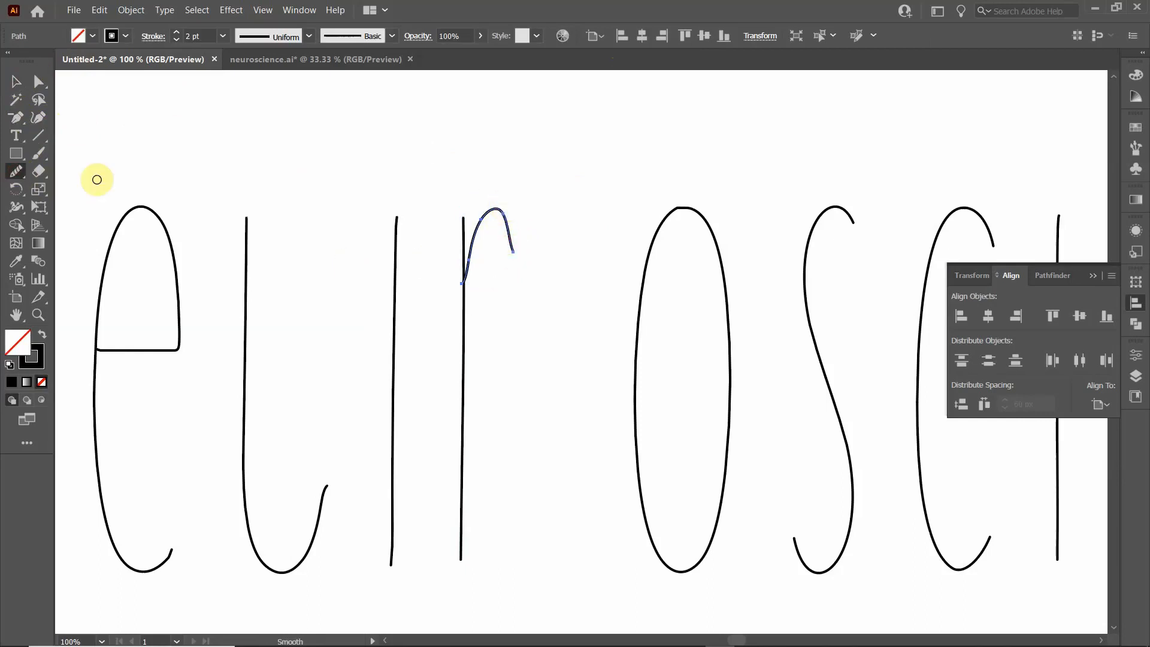
{"action": "left_click", "coordinate": [17, 81]}
{"action": "left_click", "coordinate": [571, 163]}
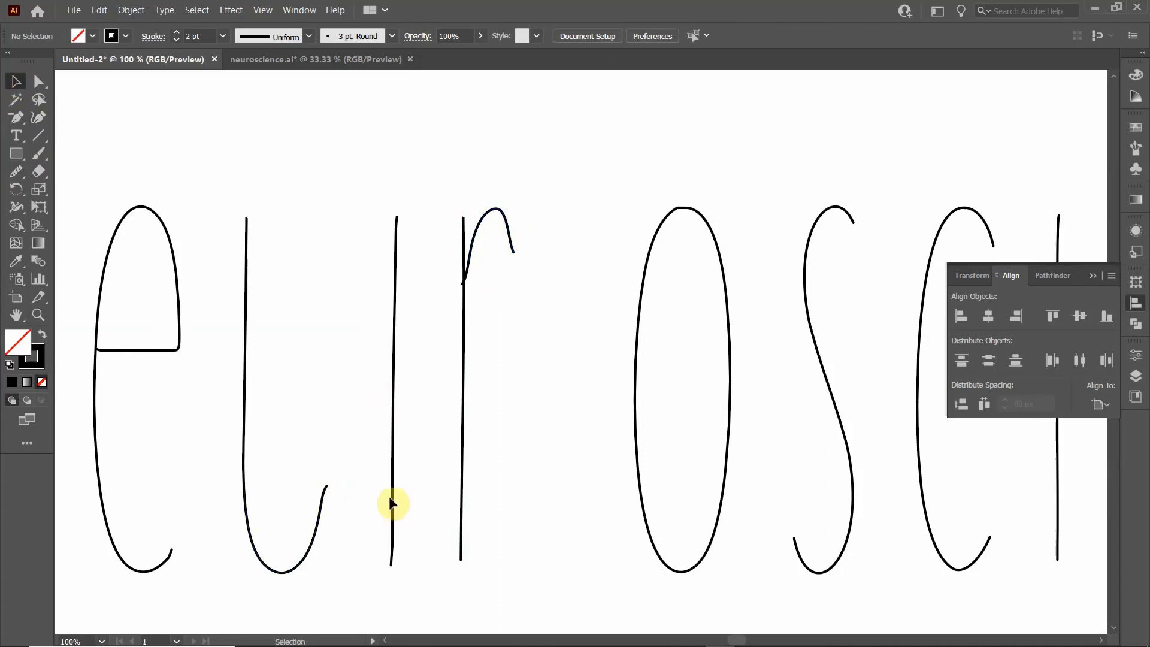
Move the u's detached stem against its curve, and group the strokes of the u and of the r into one object each.
{"action": "left_click_drag", "start_coordinate": [390, 496], "coordinate": [330, 500]}
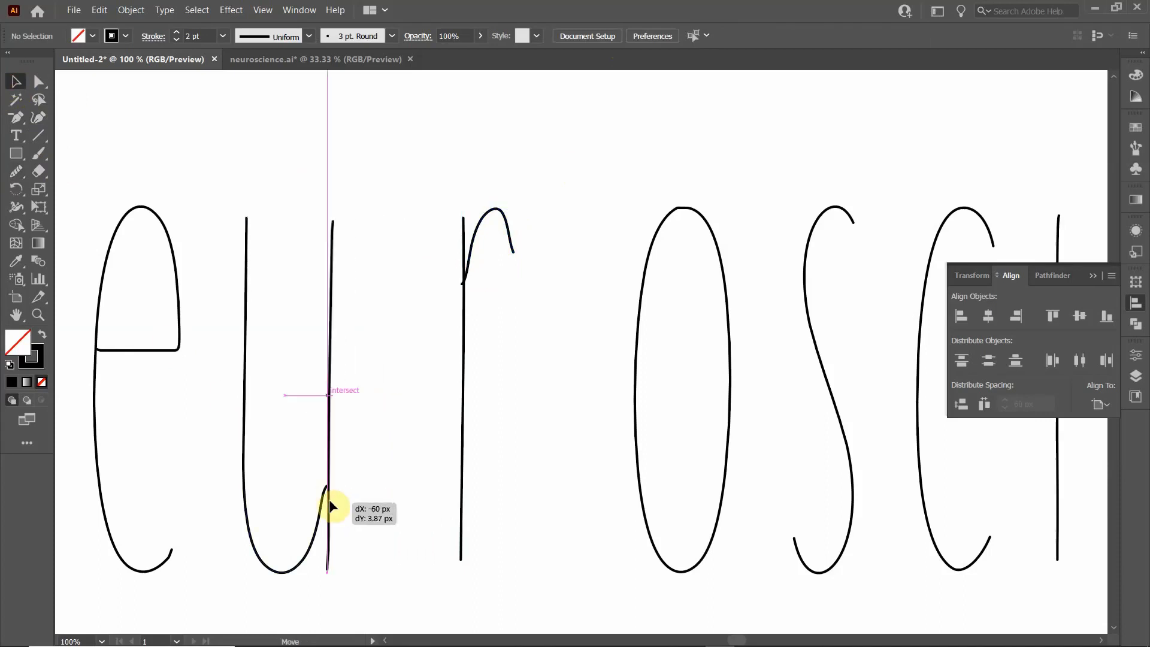
{"action": "left_click", "coordinate": [394, 486]}
{"action": "left_click_drag", "start_coordinate": [203, 424], "coordinate": [384, 562]}
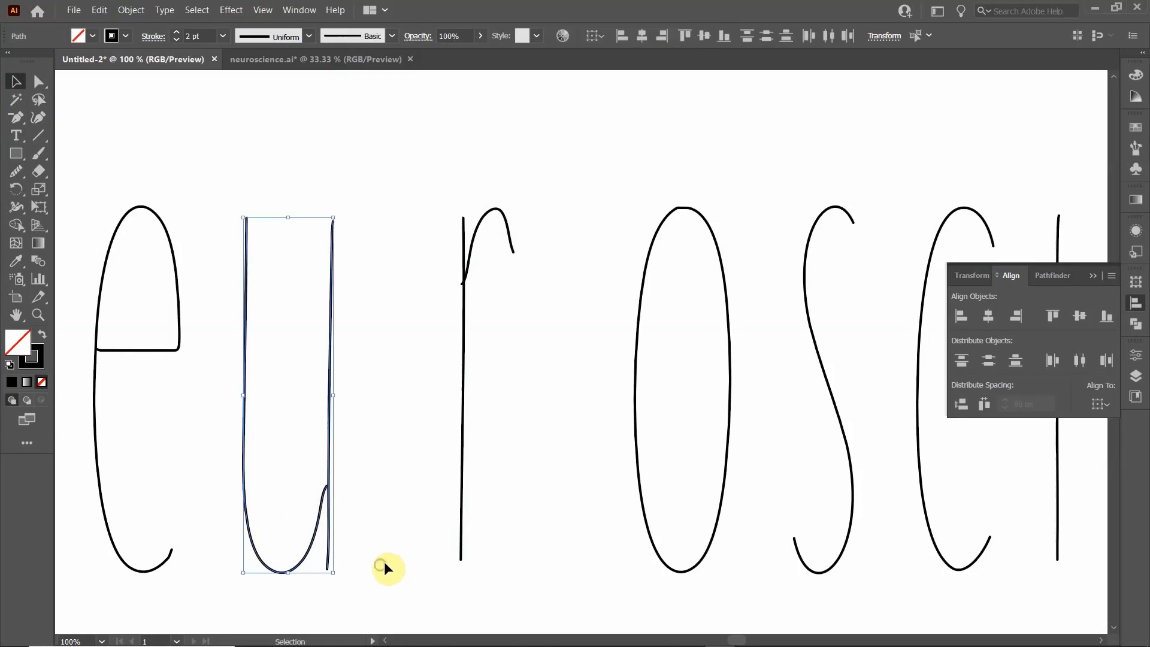
{"action": "key", "text": "ctrl+g"}
{"action": "left_click", "coordinate": [409, 435]}
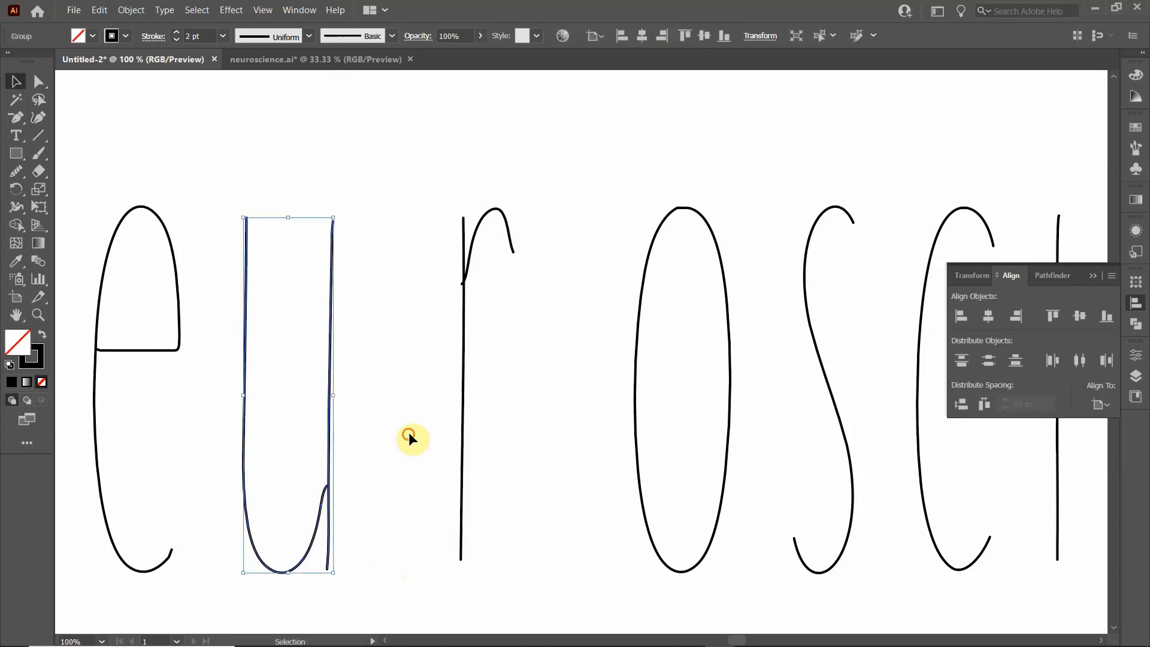
{"action": "left_click_drag", "start_coordinate": [434, 175], "coordinate": [555, 378]}
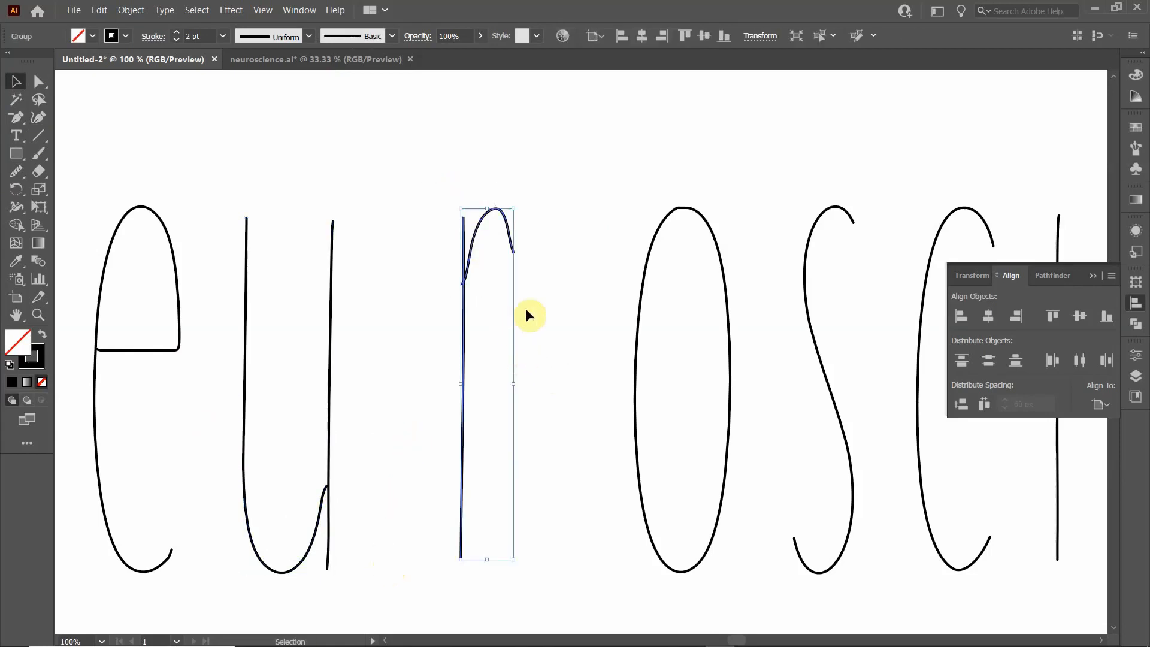
{"action": "left_click", "coordinate": [567, 308]}
Move the n's arch and its detached stem back together and group the two strokes as one letter.
{"action": "scroll", "coordinate": [563, 351], "scroll_direction": "down", "scroll_amount": 3}
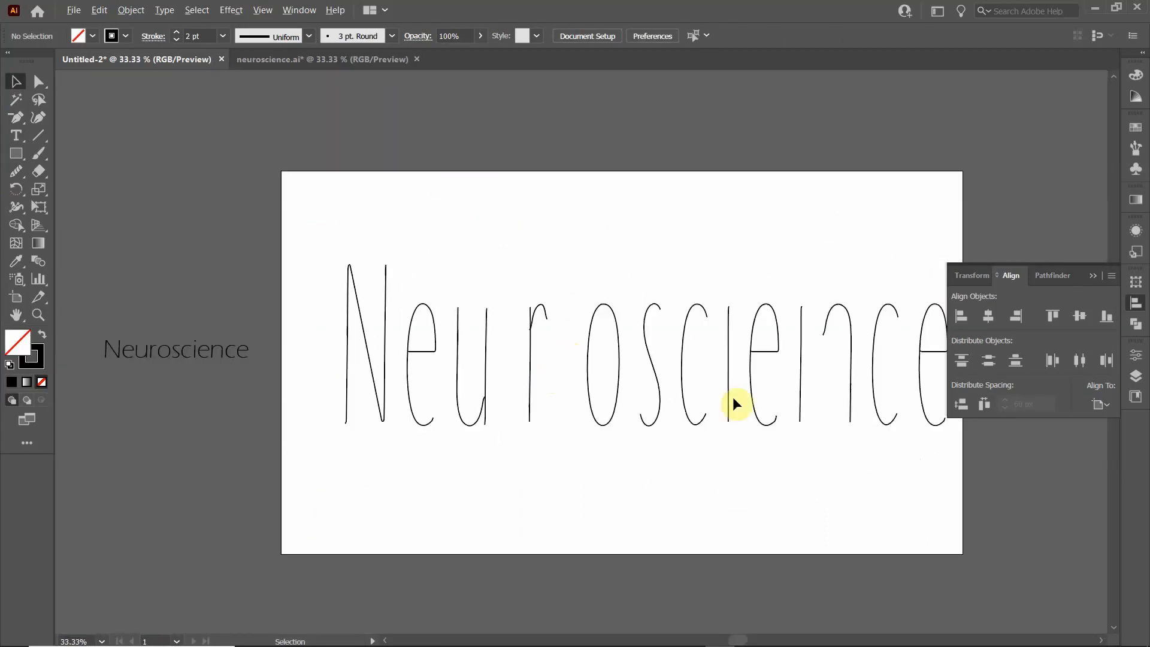
{"action": "left_click_drag", "start_coordinate": [811, 468], "coordinate": [598, 491]}
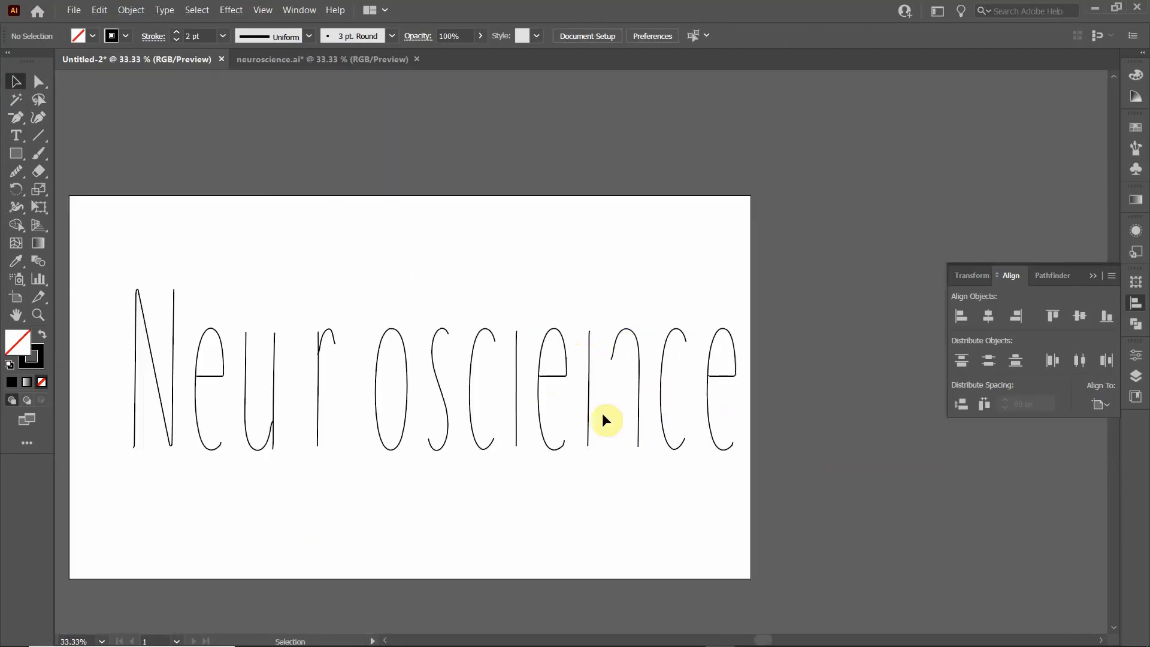
{"action": "scroll", "coordinate": [603, 384], "scroll_direction": "up", "scroll_amount": 2}
{"action": "left_click", "coordinate": [636, 263]}
{"action": "left_click_drag", "start_coordinate": [624, 258], "coordinate": [587, 262]}
{"action": "left_click_drag", "start_coordinate": [550, 210], "coordinate": [658, 351]}
{"action": "key", "text": "v"}
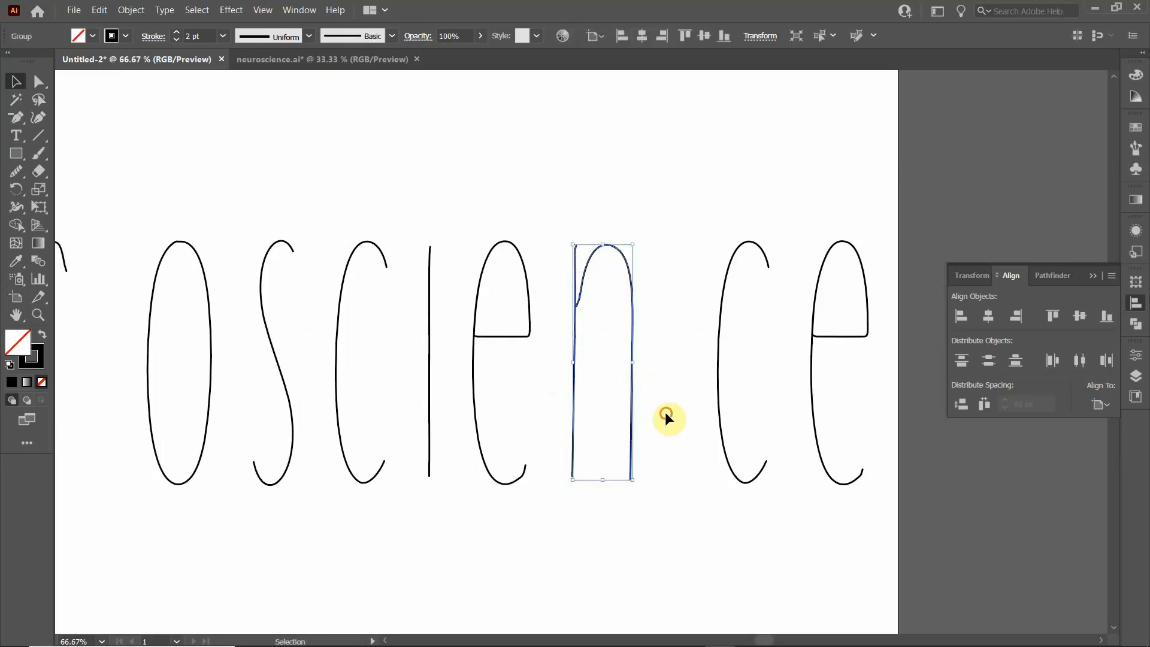
{"action": "left_click", "coordinate": [665, 414]}
{"action": "left_click", "coordinate": [823, 339]}
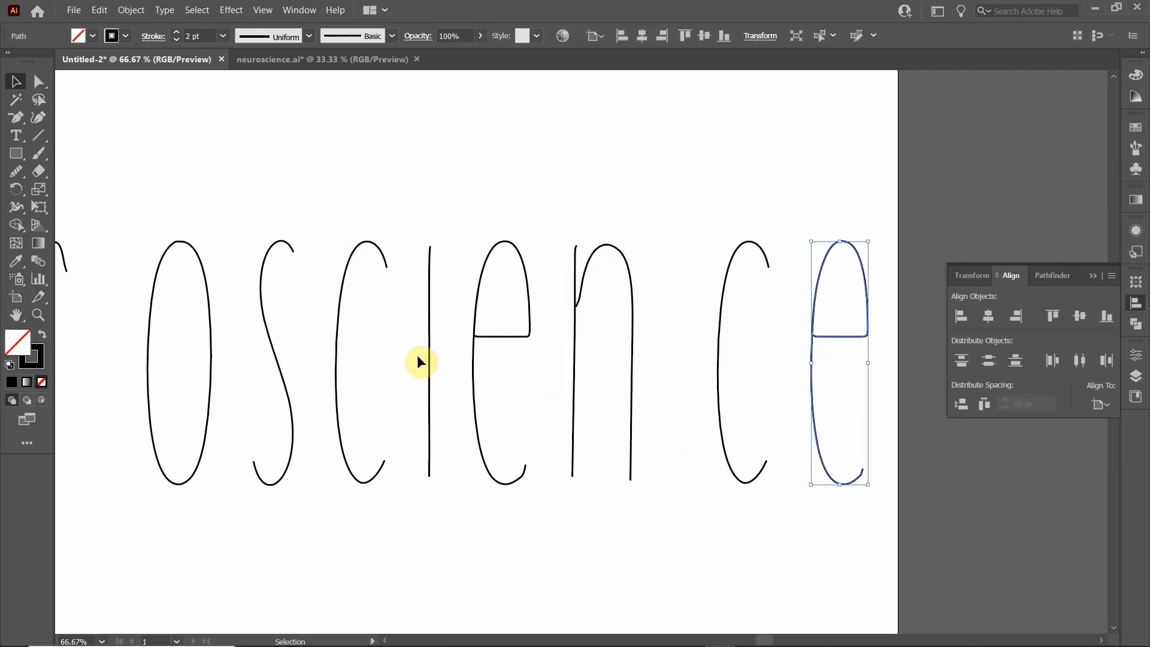
{"action": "left_click", "coordinate": [487, 339]}
{"action": "left_click", "coordinate": [254, 549]}
Redistribute all the letters of the large word horizontally at 60 px spacing, using the N as the key object.
{"action": "left_click_drag", "start_coordinate": [254, 549], "coordinate": [702, 477]}
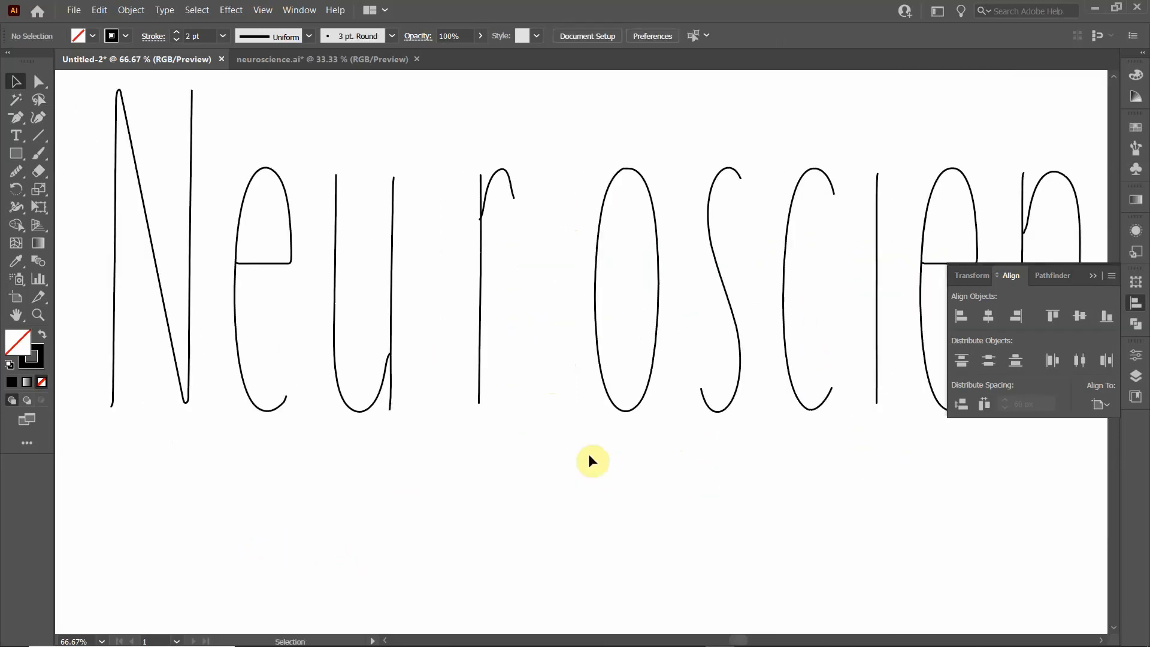
{"action": "scroll", "coordinate": [590, 454], "scroll_direction": "down", "scroll_amount": 2}
{"action": "left_click_drag", "start_coordinate": [597, 467], "coordinate": [533, 460]}
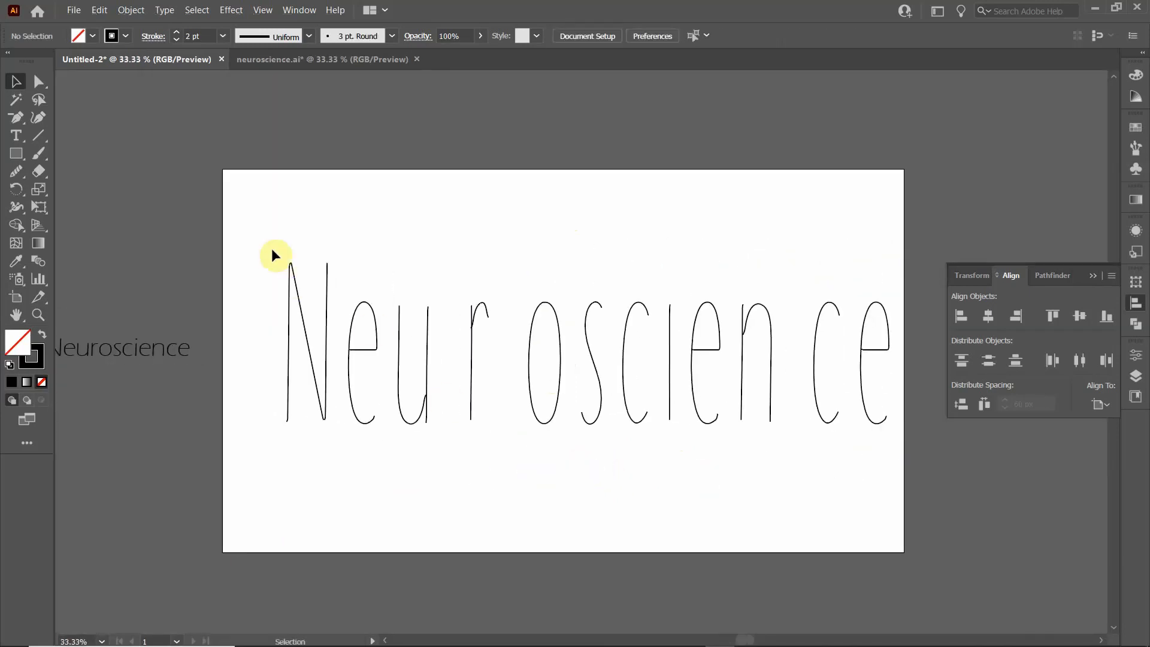
{"action": "left_click_drag", "start_coordinate": [256, 233], "coordinate": [912, 496]}
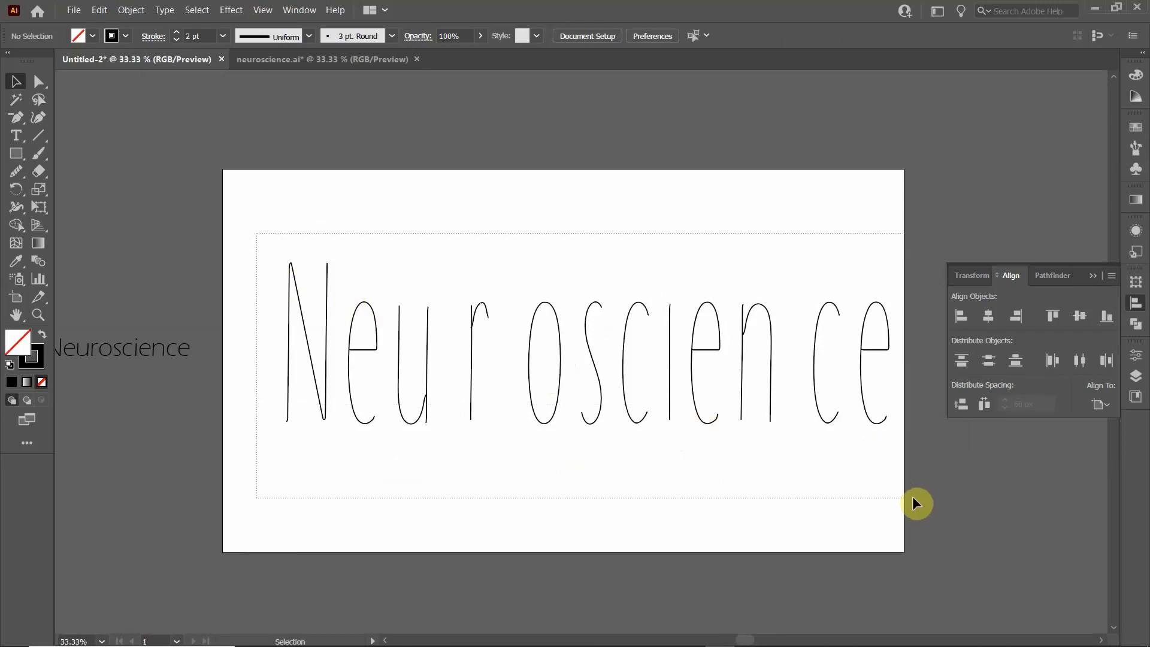
{"action": "left_click", "coordinate": [287, 321]}
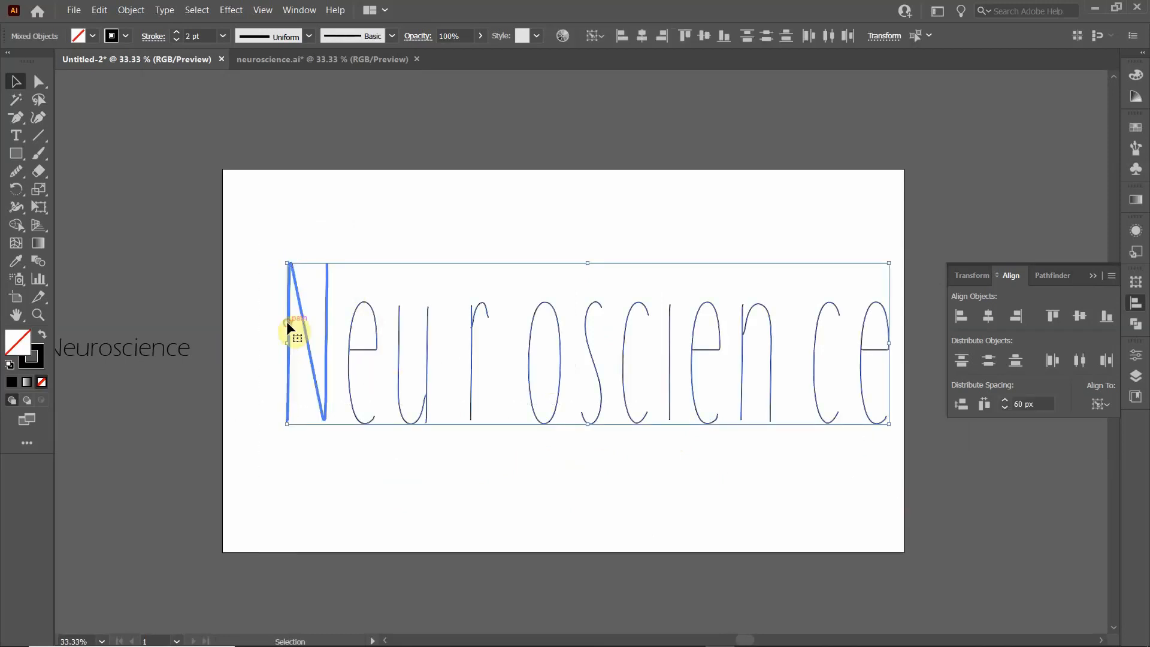
{"action": "left_click", "coordinate": [983, 403]}
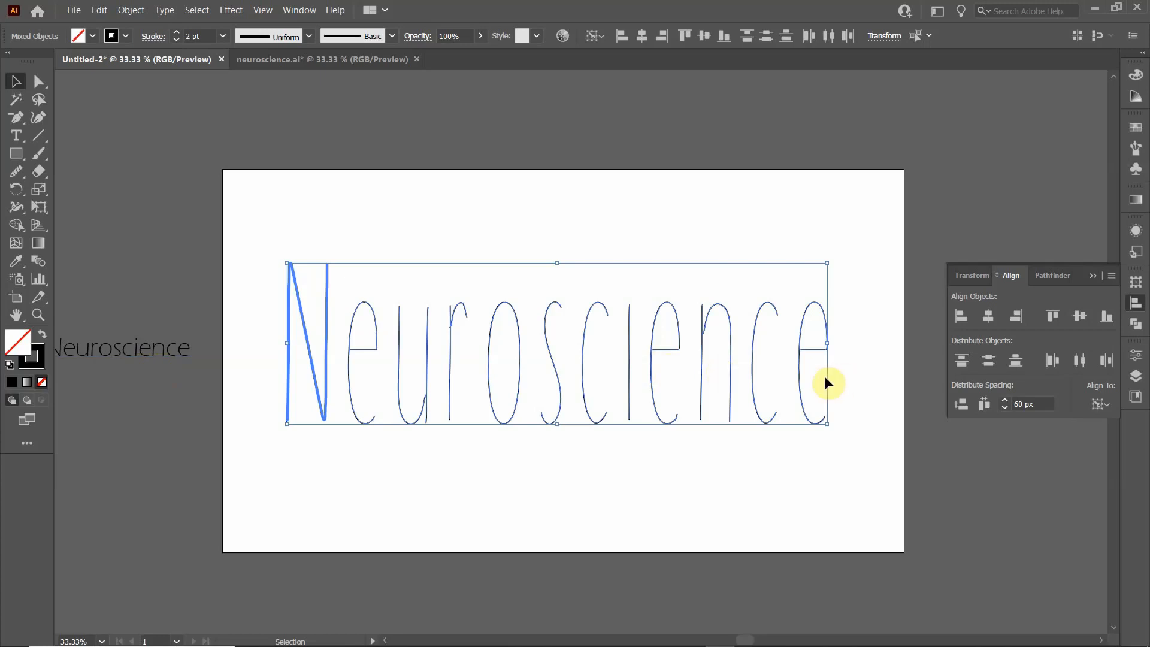
Set the distribute spacing to 70 px and apply it horizontally to the selected letters.
{"action": "left_click", "coordinate": [1020, 403]}
{"action": "left_click_drag", "start_coordinate": [1021, 403], "coordinate": [1010, 403]}
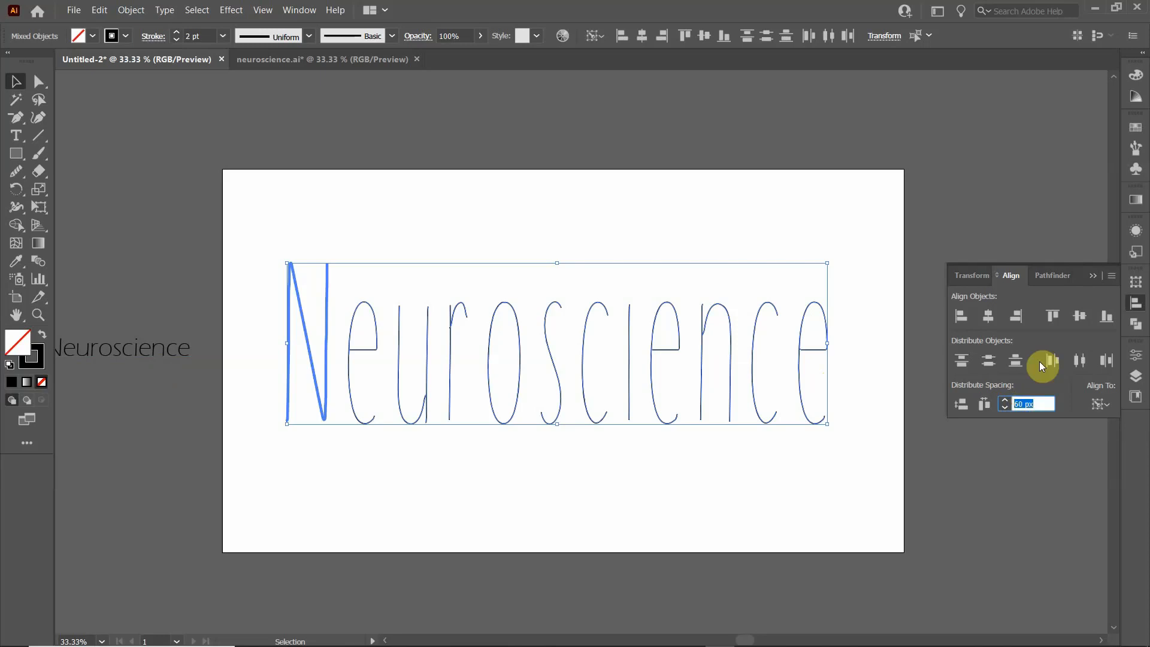
{"action": "type", "text": "70"}
{"action": "key", "text": "Return"}
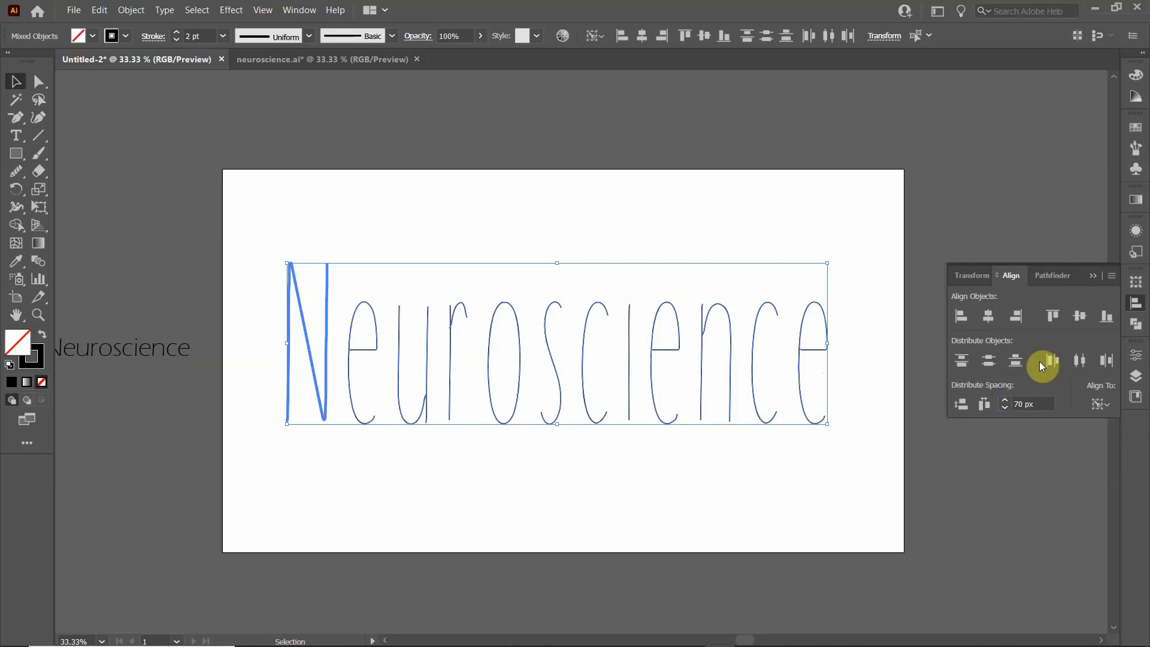
{"action": "left_click", "coordinate": [983, 405]}
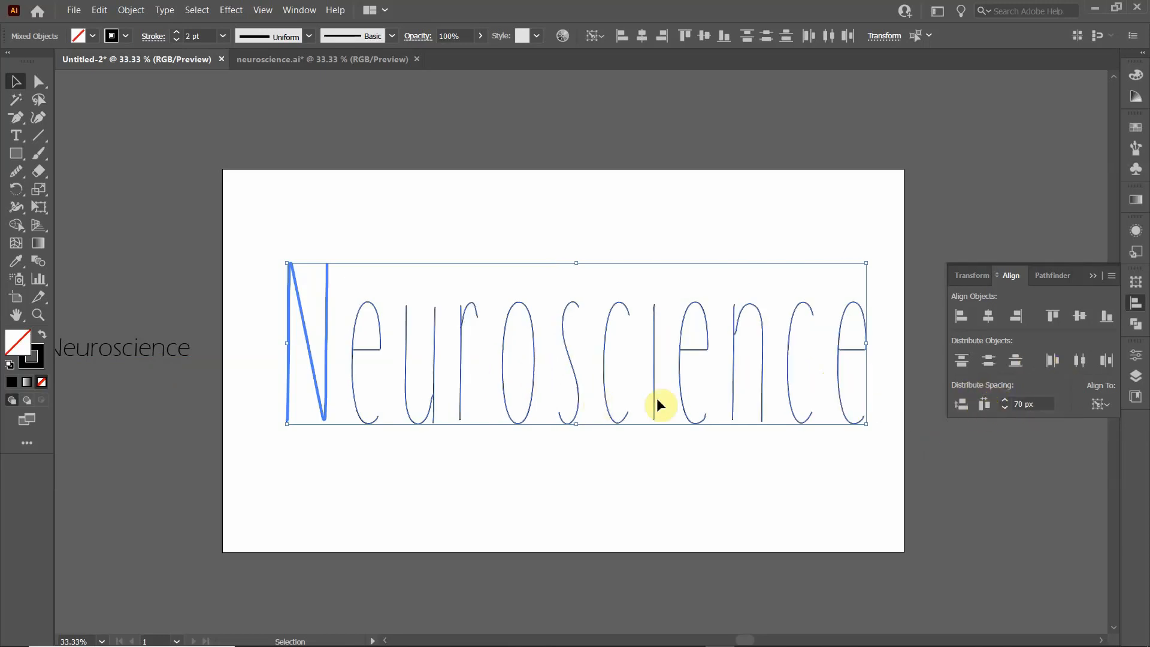
Nudge all the selected letters left until the word sits roughly centred across the artboard, and deselect them.
{"action": "key", "text": "shift+Left"}
{"action": "key", "text": "shift+Left"}
{"action": "key", "text": "shift+Left"}
{"action": "key", "text": "shift+Left"}
{"action": "key", "text": "shift+Left"}
{"action": "key", "text": "shift+Left"}
{"action": "key", "text": "shift+Left"}
{"action": "key", "text": "shift+Left"}
{"action": "key", "text": "shift+Left"}
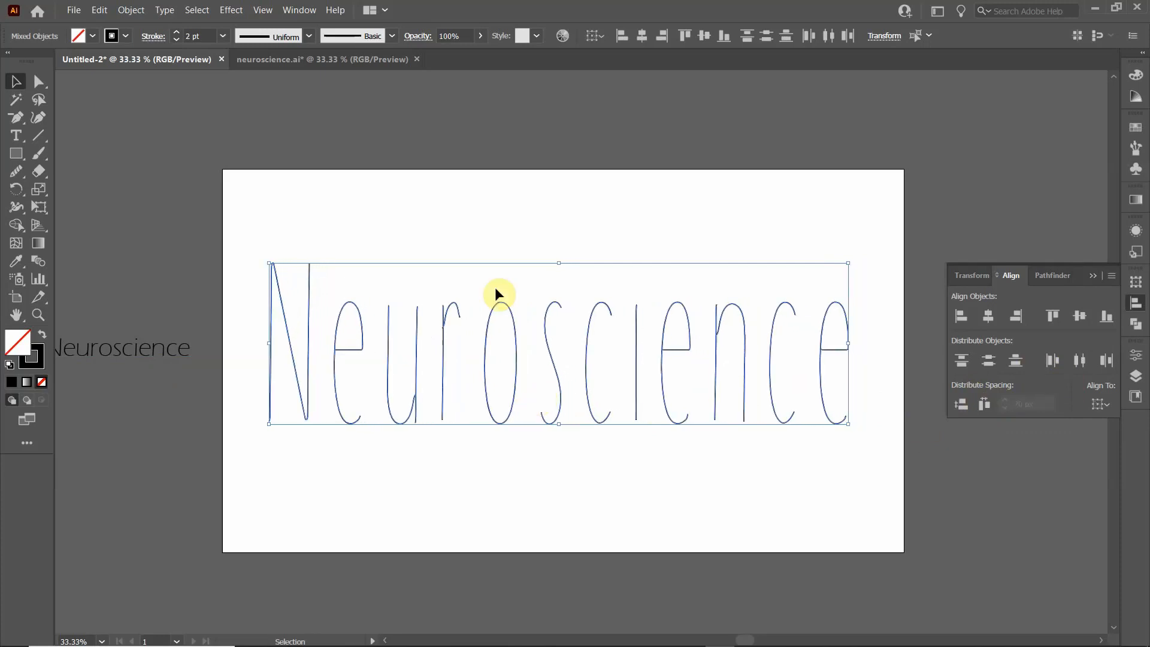
{"action": "left_click", "coordinate": [480, 215]}
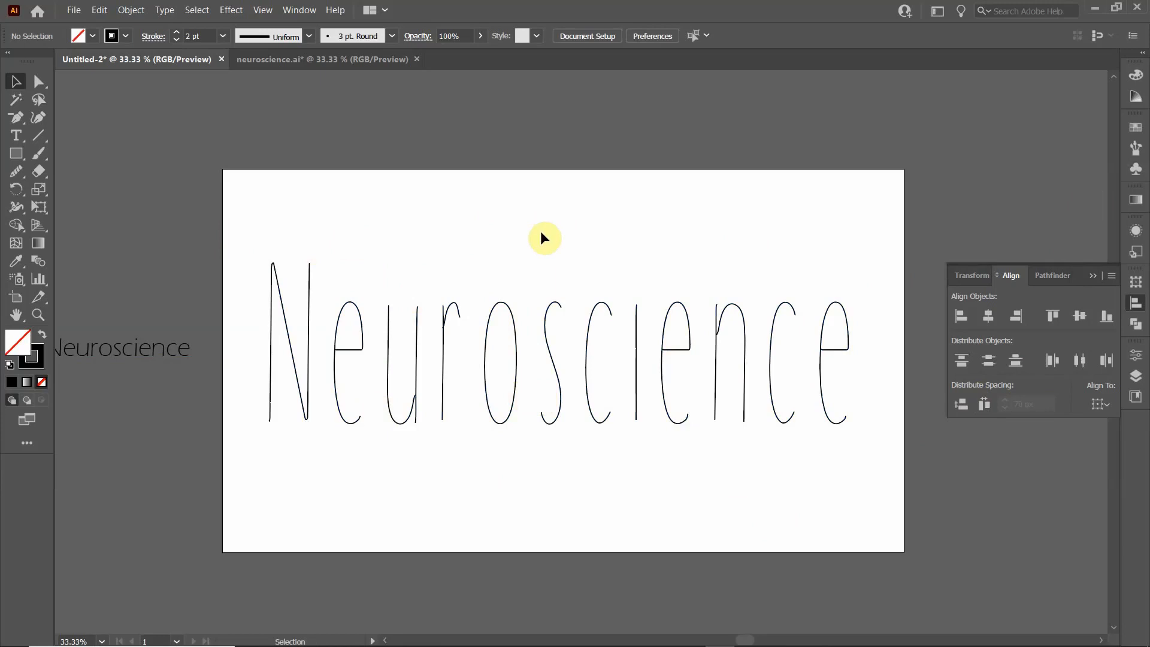
Select all the letters of the large word and set their stroke colour to the bright green swatch.
{"action": "left_click_drag", "start_coordinate": [255, 245], "coordinate": [872, 478]}
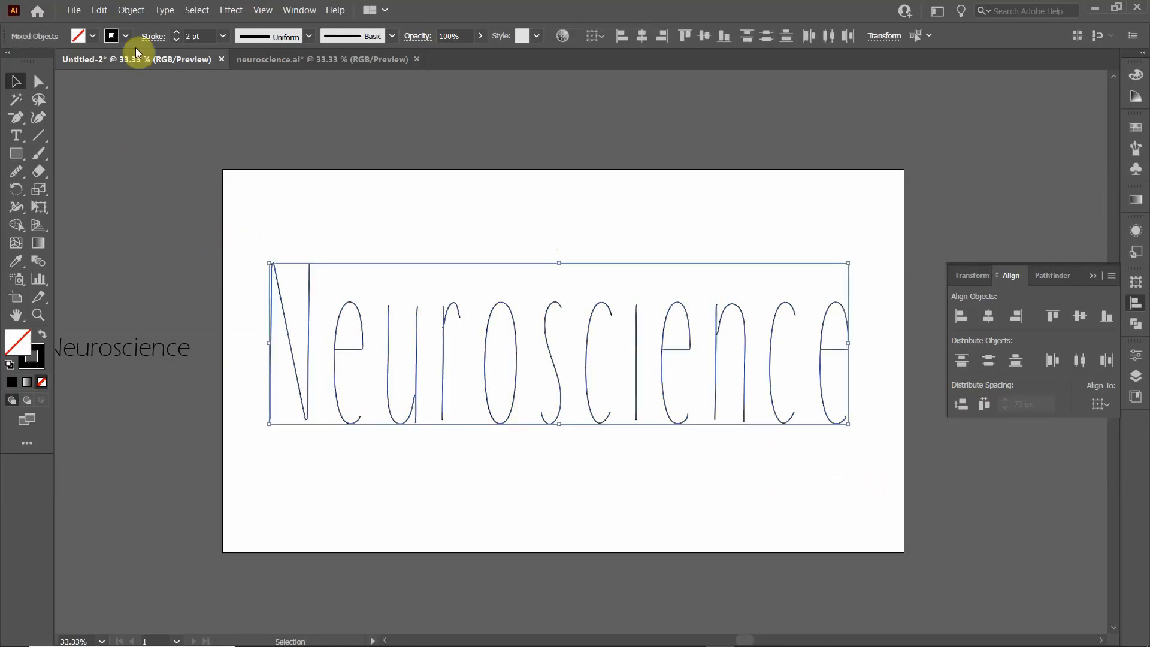
{"action": "left_click", "coordinate": [121, 37]}
{"action": "left_click", "coordinate": [72, 63]}
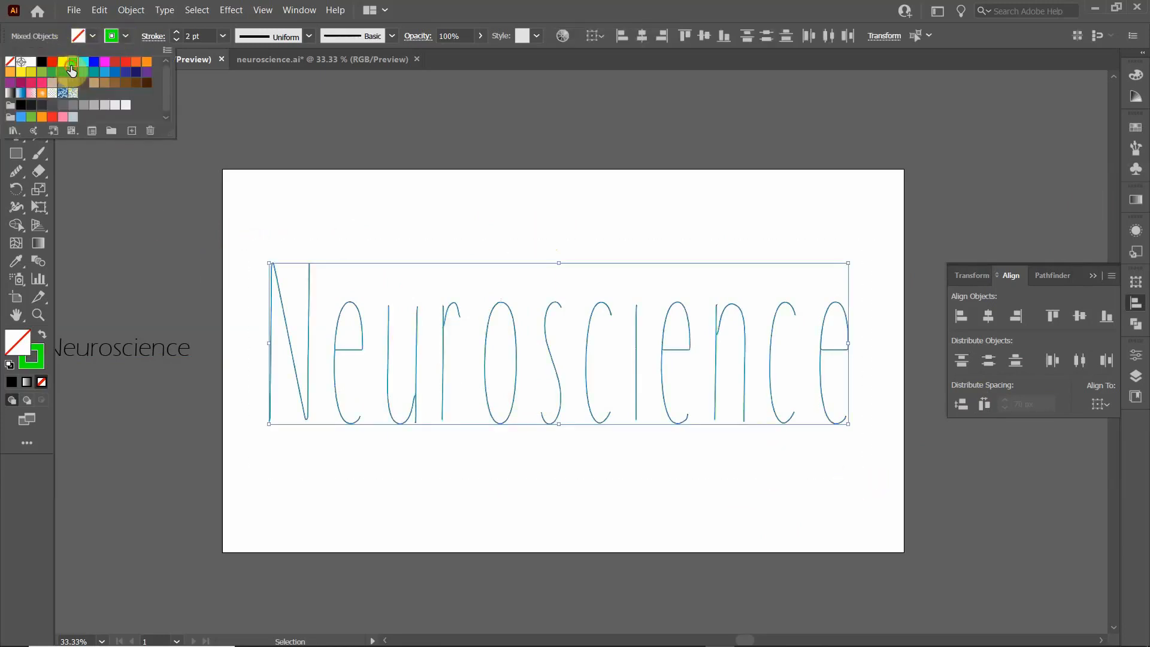
{"action": "left_click", "coordinate": [578, 216]}
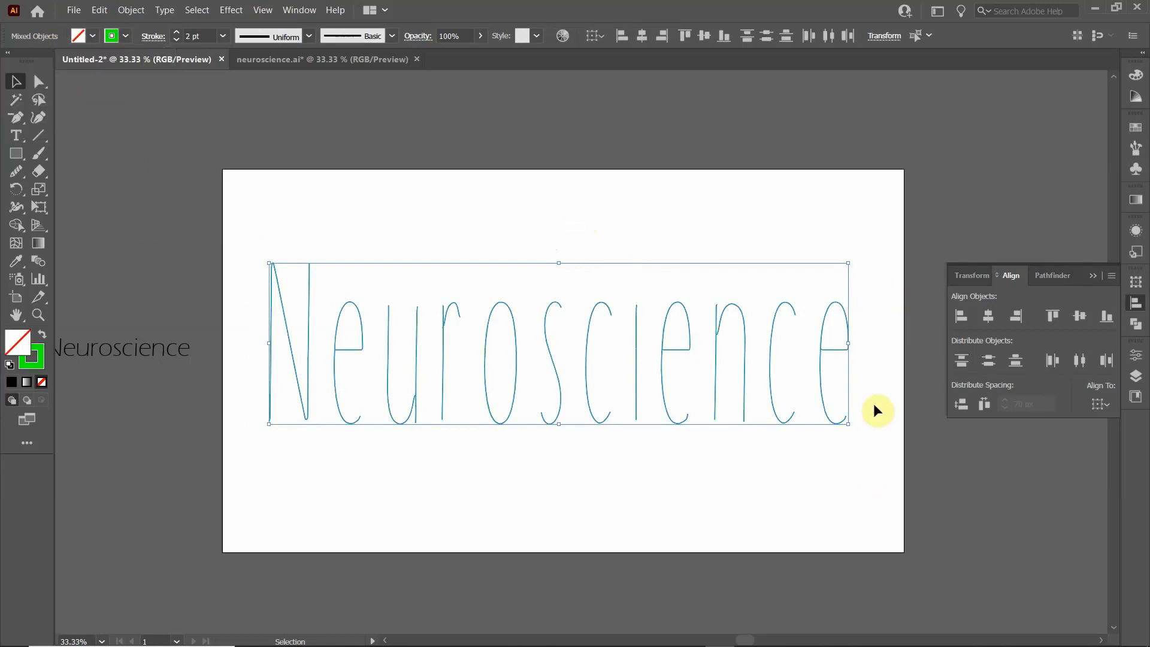
{"action": "left_click", "coordinate": [879, 484]}
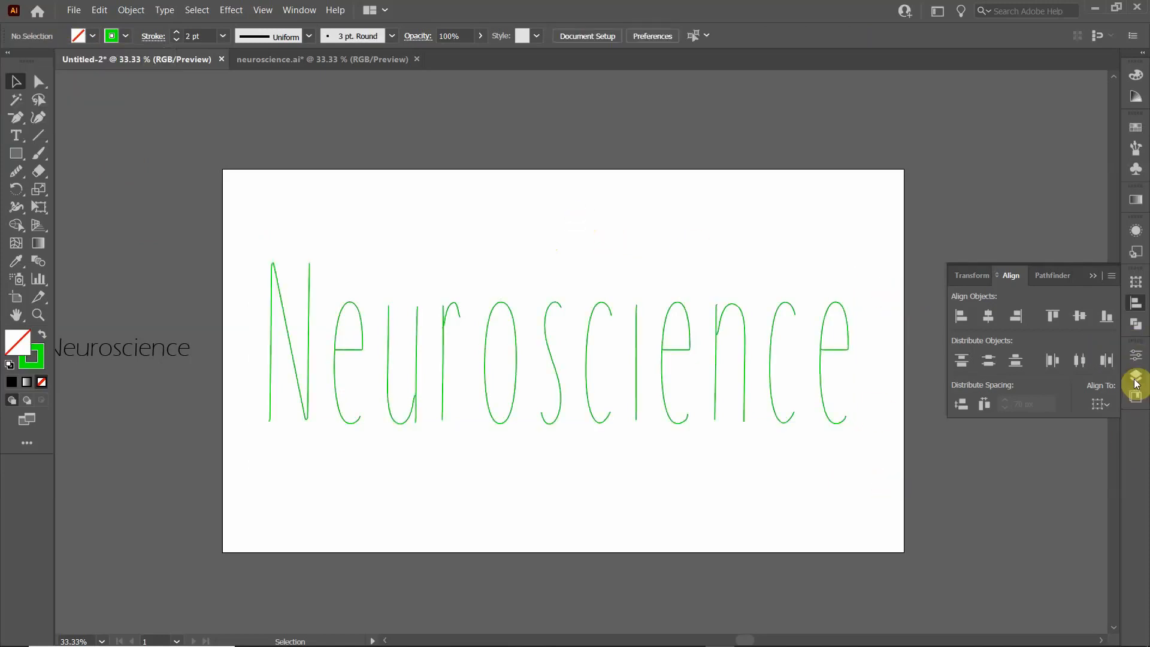
Show Layer 2 so its dark gradient background lies behind the green lettering.
{"action": "left_click", "coordinate": [1136, 376]}
{"action": "left_click", "coordinate": [952, 388]}
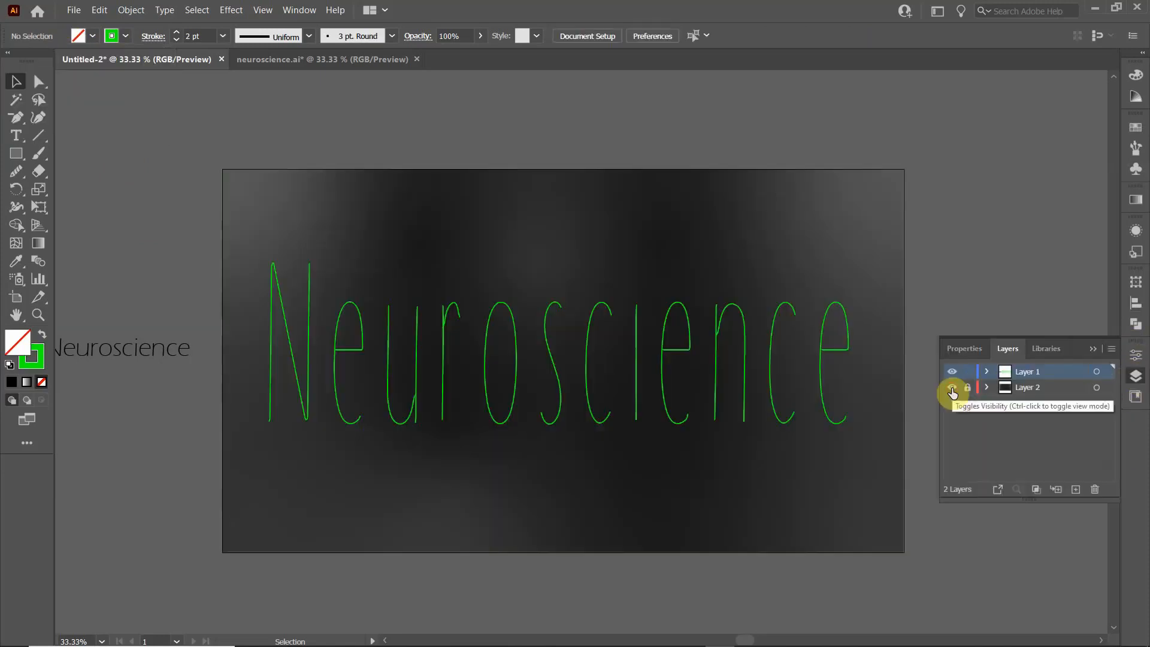
{"action": "left_click", "coordinate": [317, 150]}
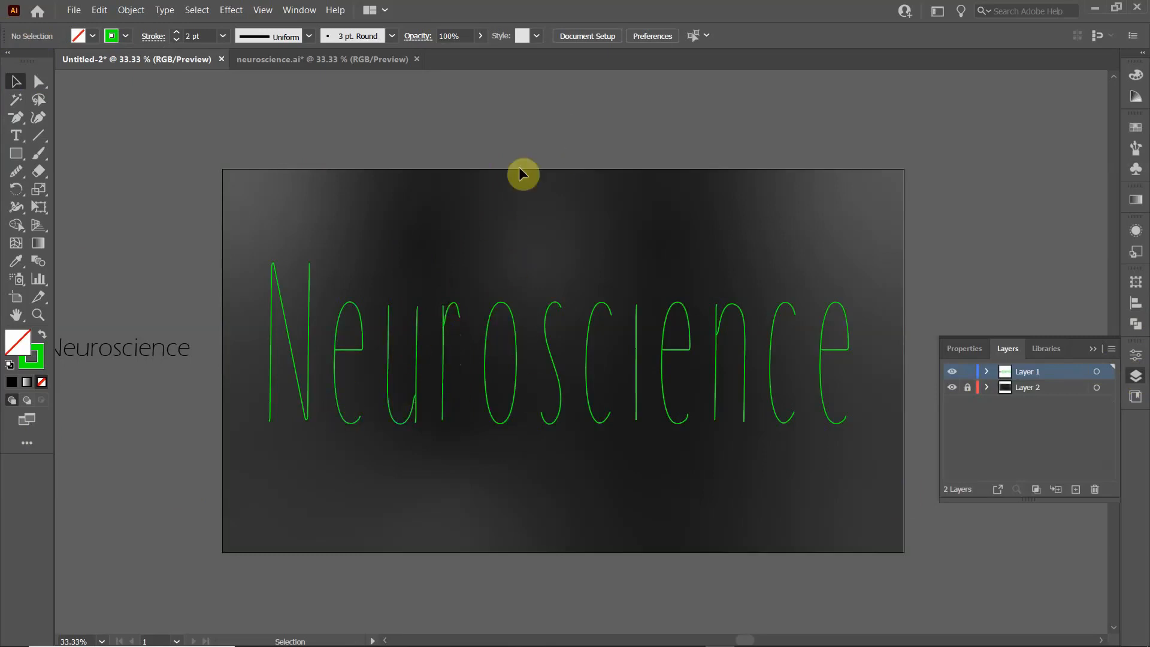
Draw a small ellipse on the dark background above the o and give it a green fill with no stroke.
{"action": "scroll", "coordinate": [487, 279], "scroll_direction": "up", "scroll_amount": 6}
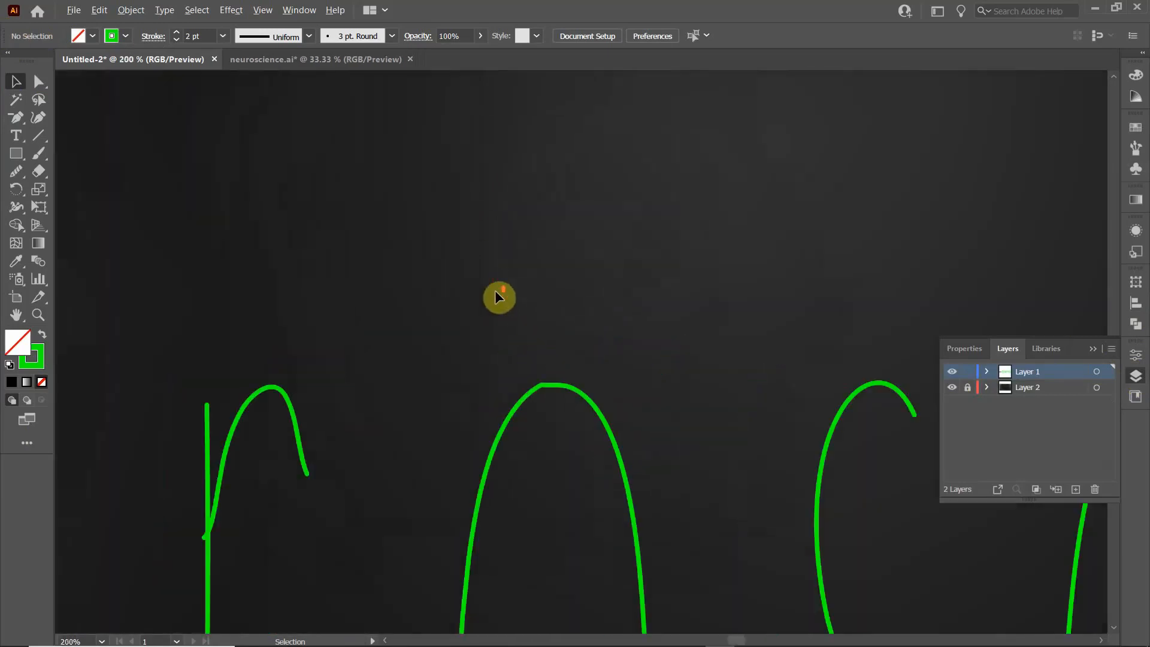
{"action": "left_click_drag", "start_coordinate": [508, 250], "coordinate": [498, 370]}
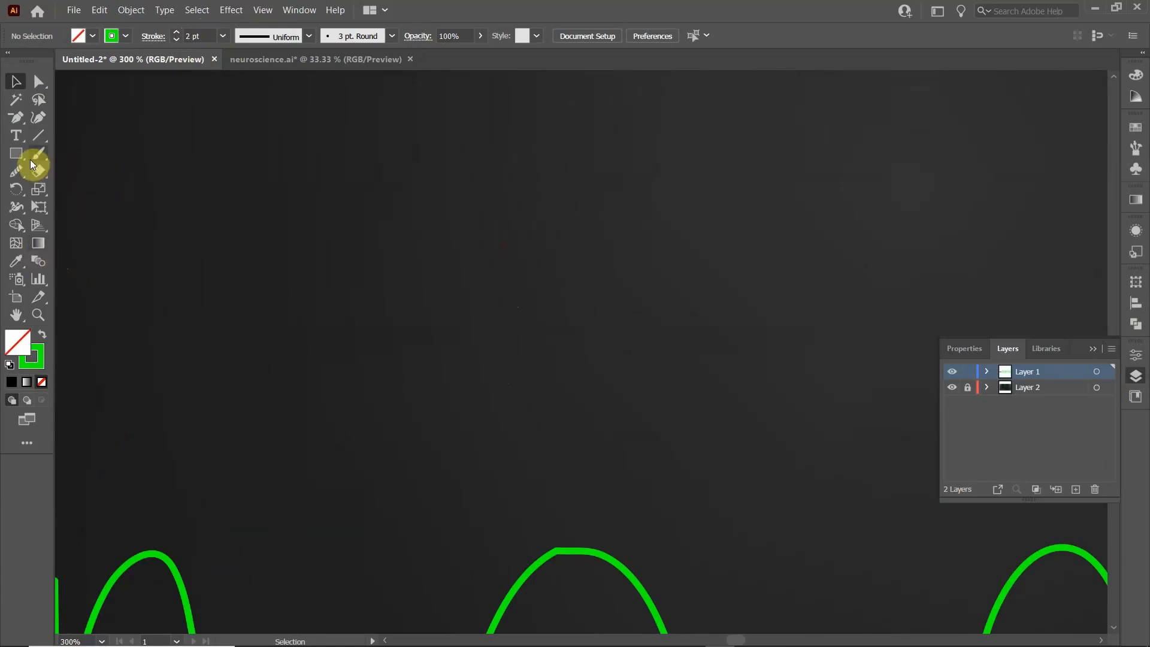
{"action": "left_click", "coordinate": [16, 153]}
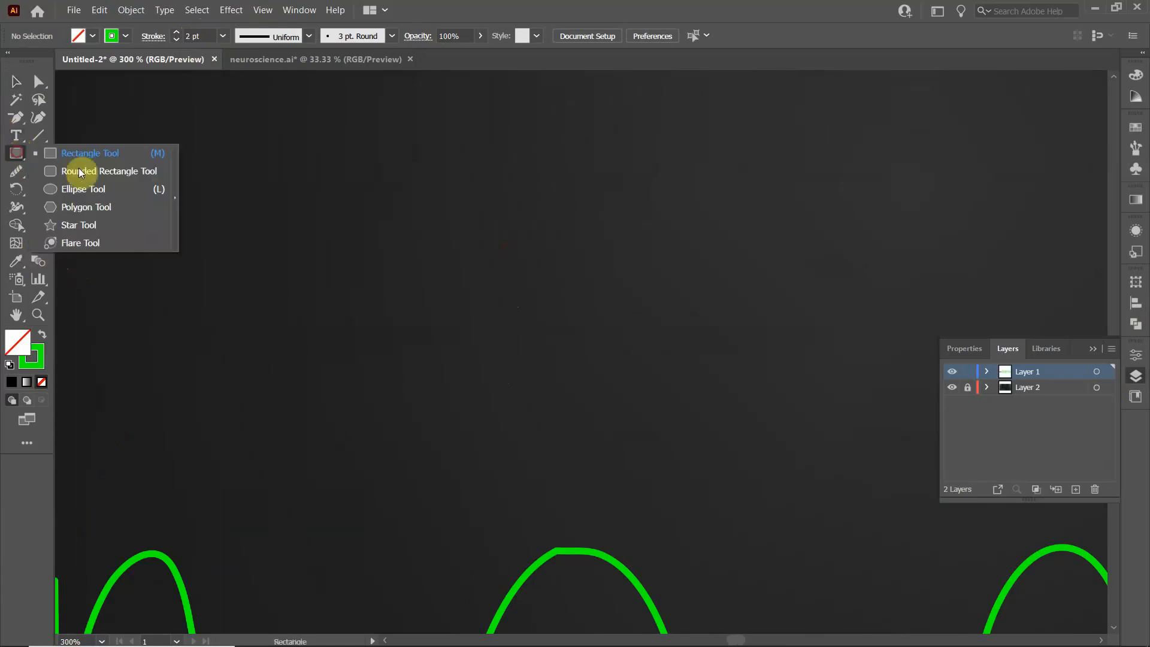
{"action": "left_click", "coordinate": [70, 187]}
{"action": "left_click_drag", "start_coordinate": [435, 175], "coordinate": [503, 225]}
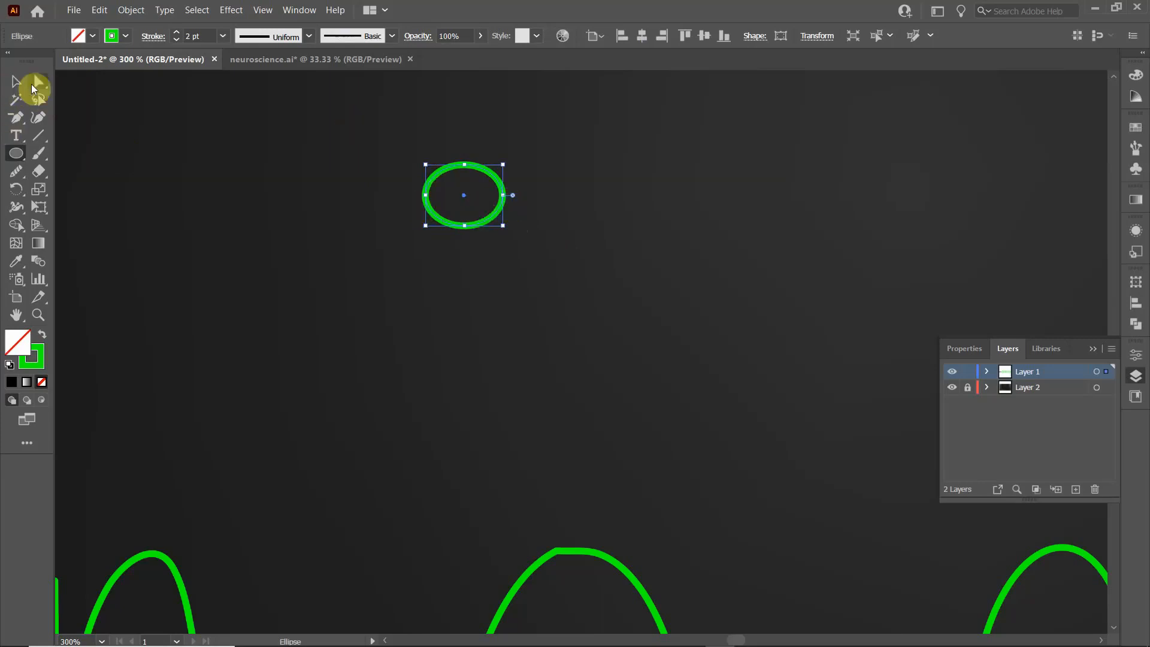
{"action": "left_click", "coordinate": [39, 335]}
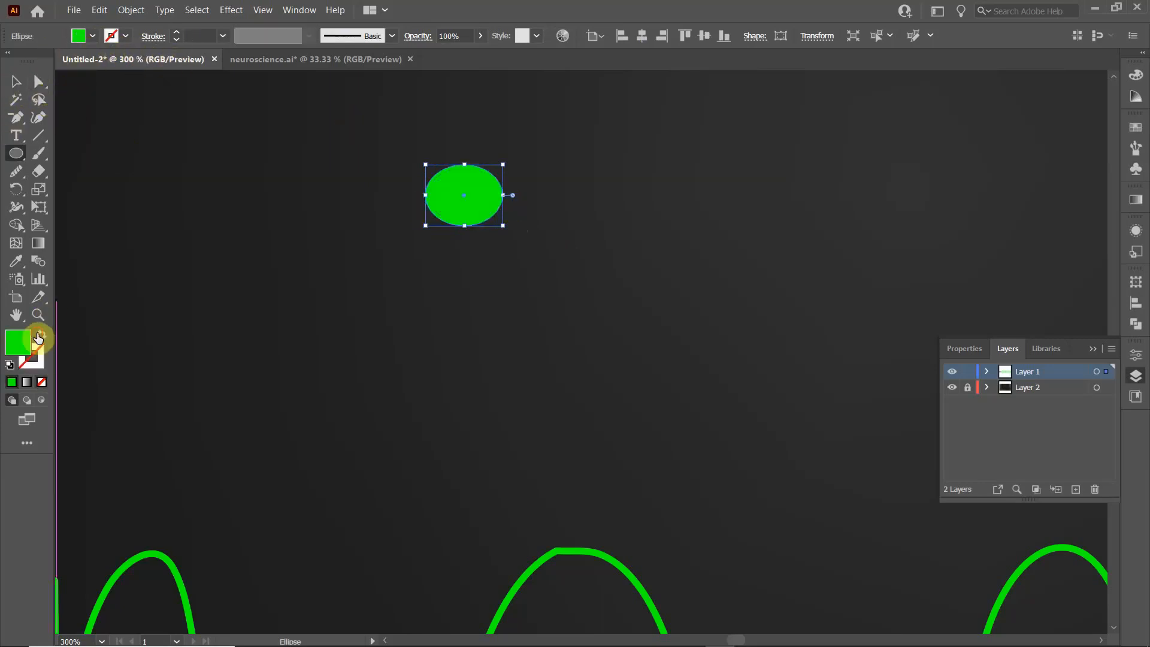
{"action": "left_click", "coordinate": [16, 81]}
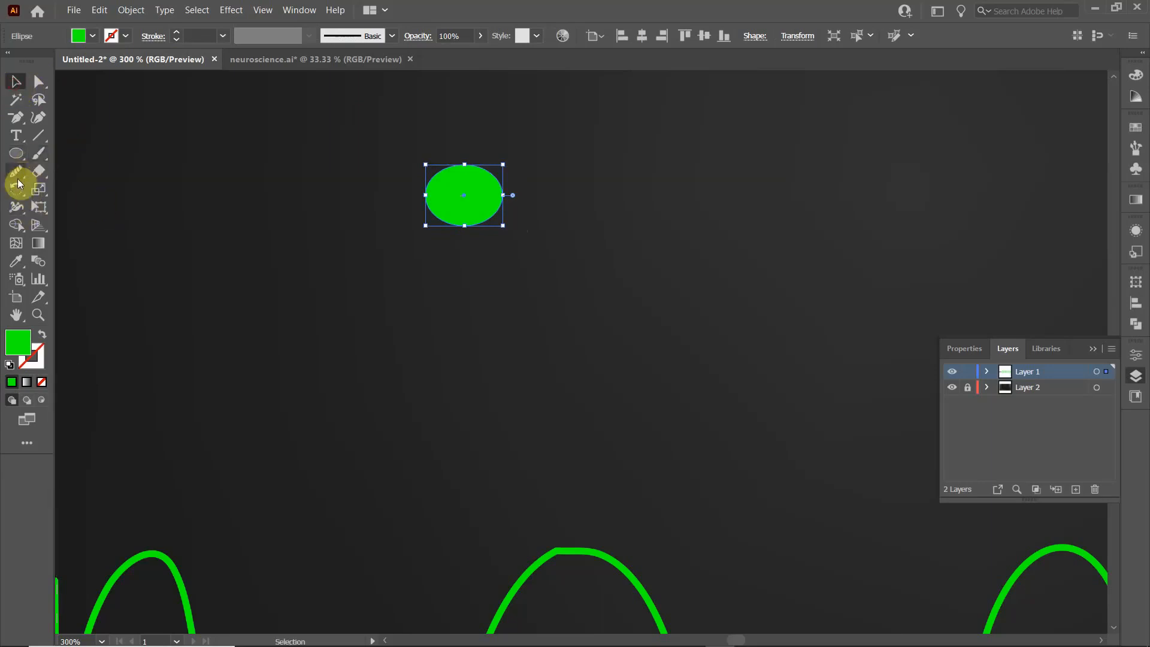
{"action": "left_click", "coordinate": [17, 176]}
{"action": "left_click", "coordinate": [88, 191]}
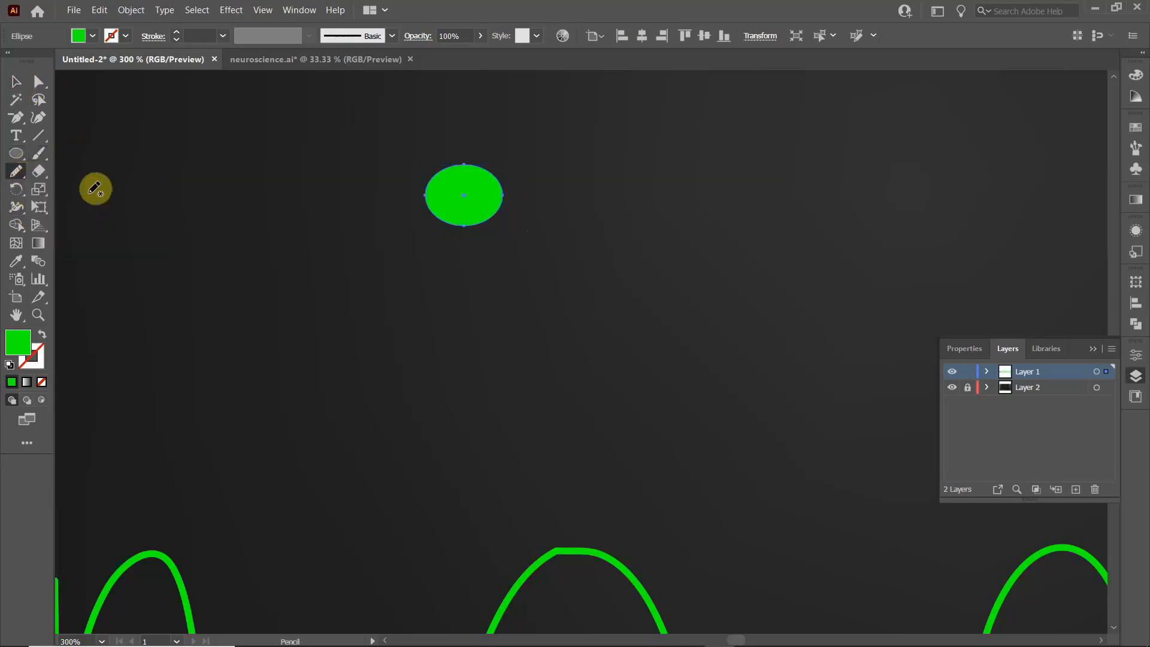
{"action": "left_click", "coordinate": [42, 334]}
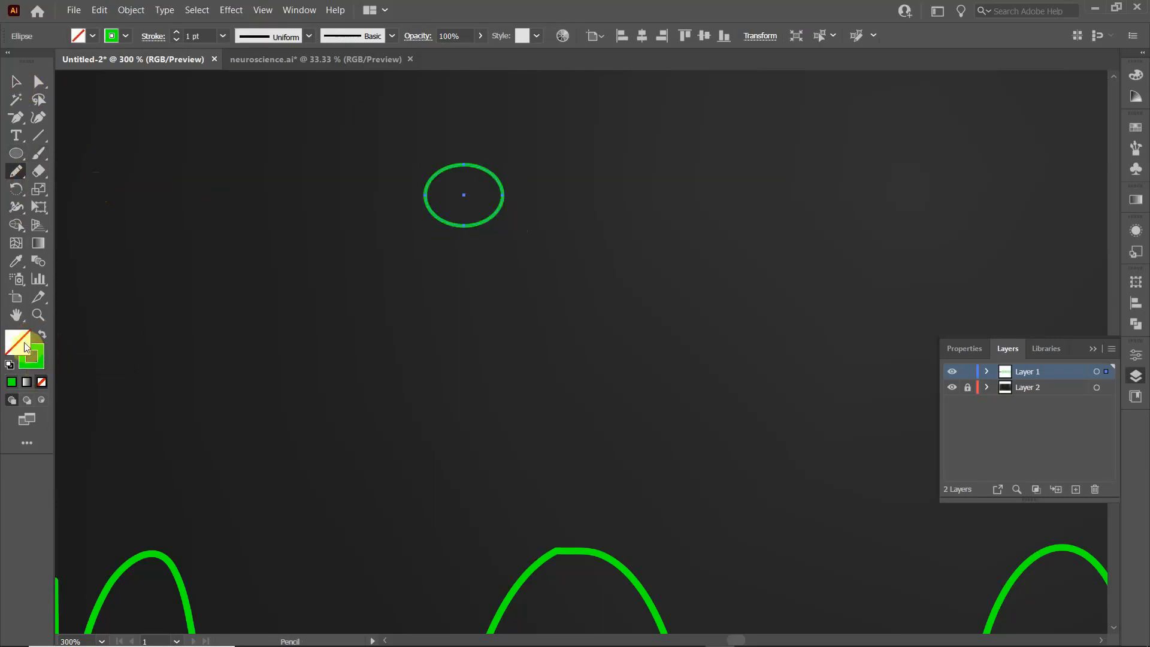
{"action": "left_click", "coordinate": [28, 343]}
{"action": "left_click", "coordinate": [40, 334]}
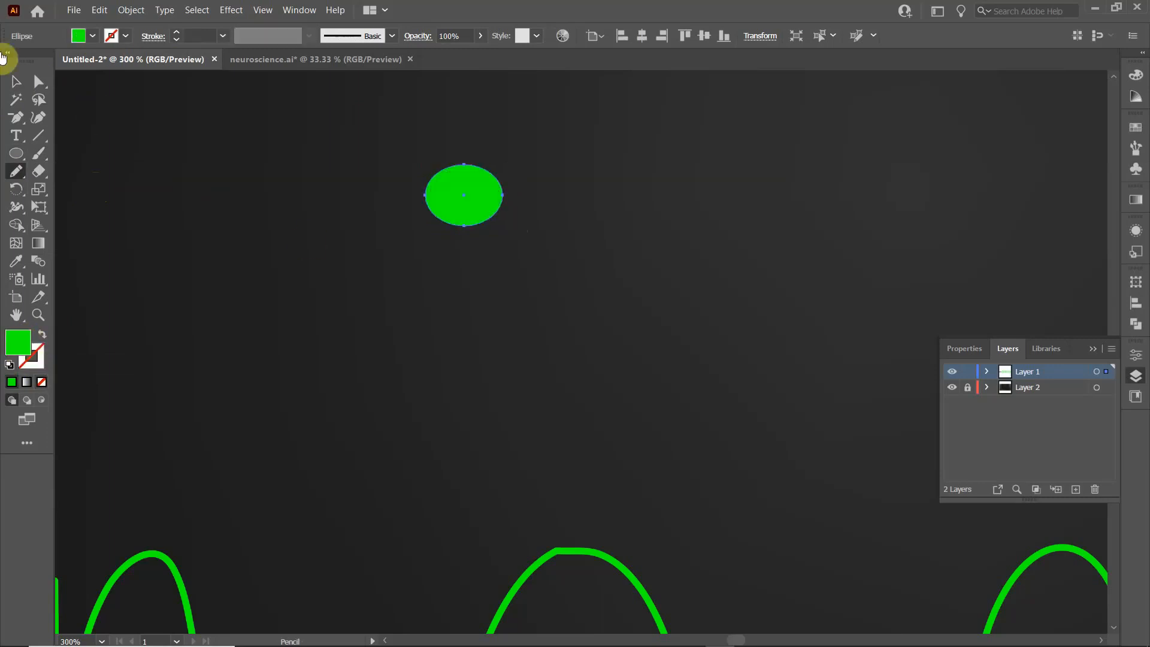
With nothing selected and a green 1 pt stroke without fill, draw a long Pencil line from the ellipse's right edge, curving its far end upward.
{"action": "left_click", "coordinate": [16, 80]}
{"action": "left_click", "coordinate": [158, 128]}
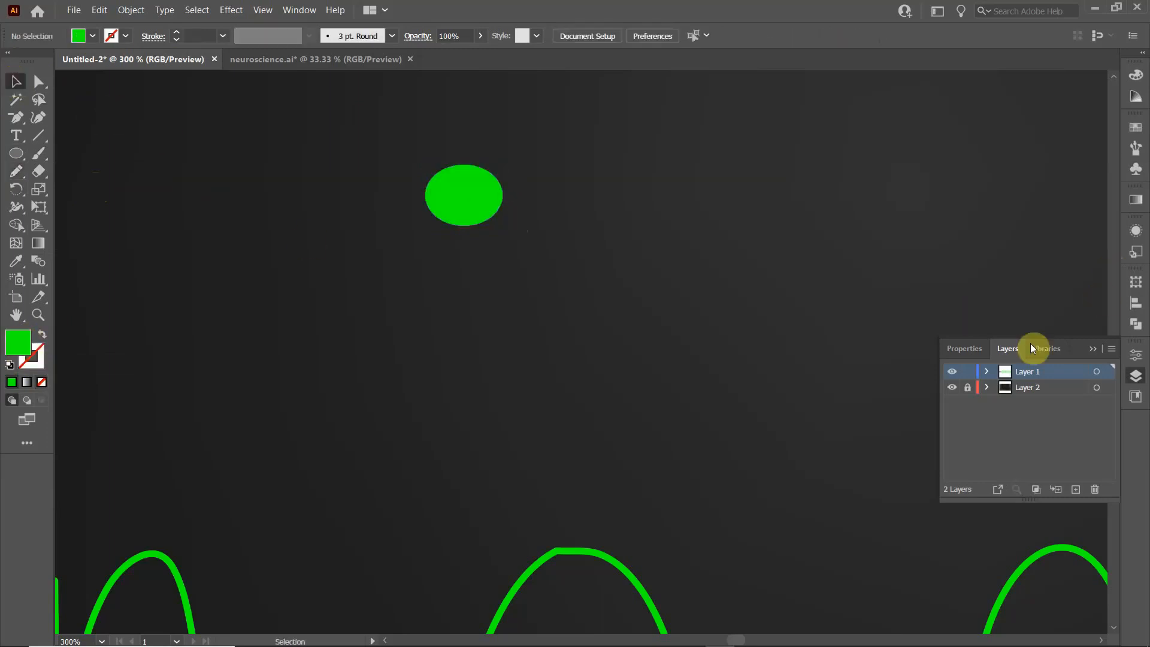
{"action": "left_click", "coordinate": [17, 172]}
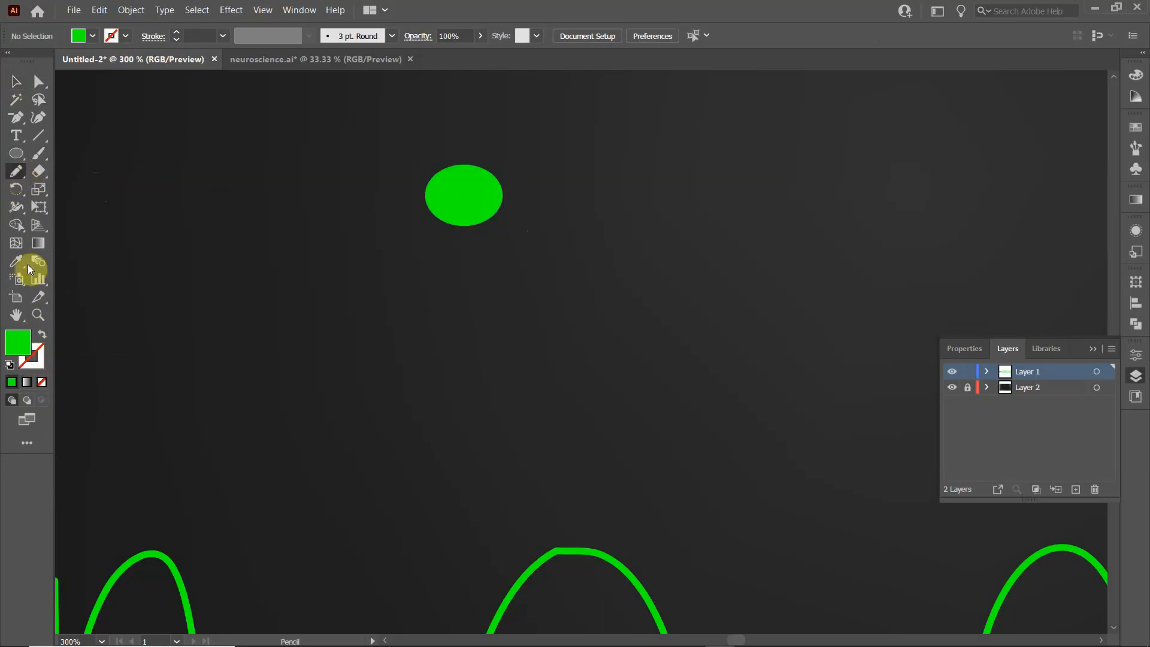
{"action": "left_click", "coordinate": [39, 337]}
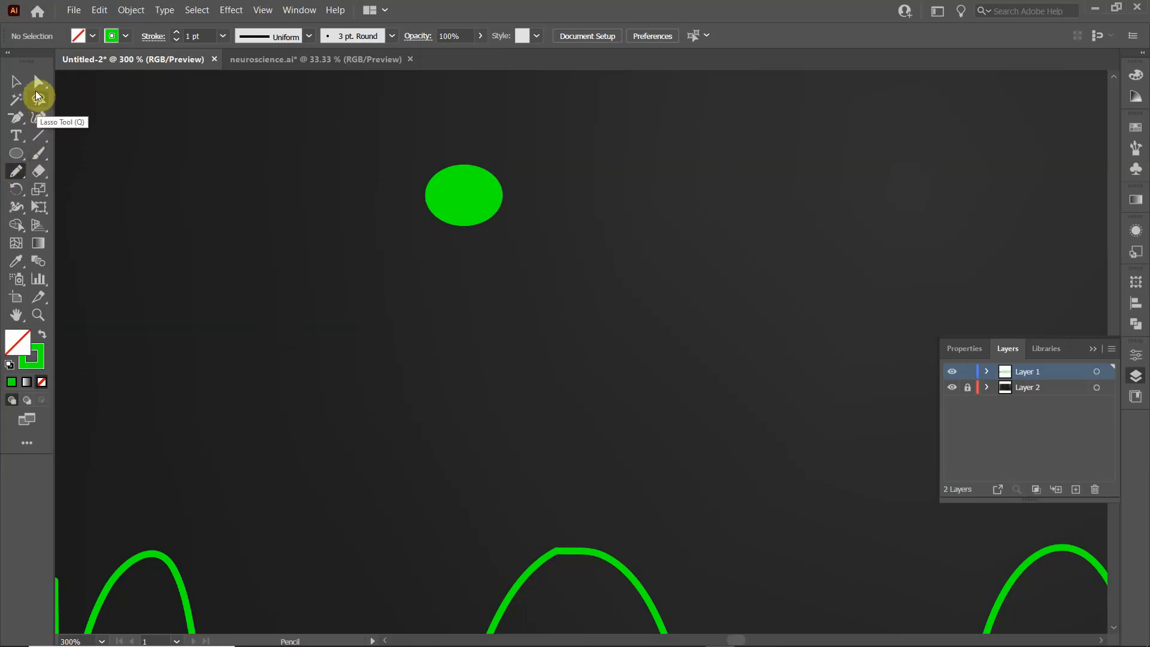
{"action": "left_click", "coordinate": [14, 84]}
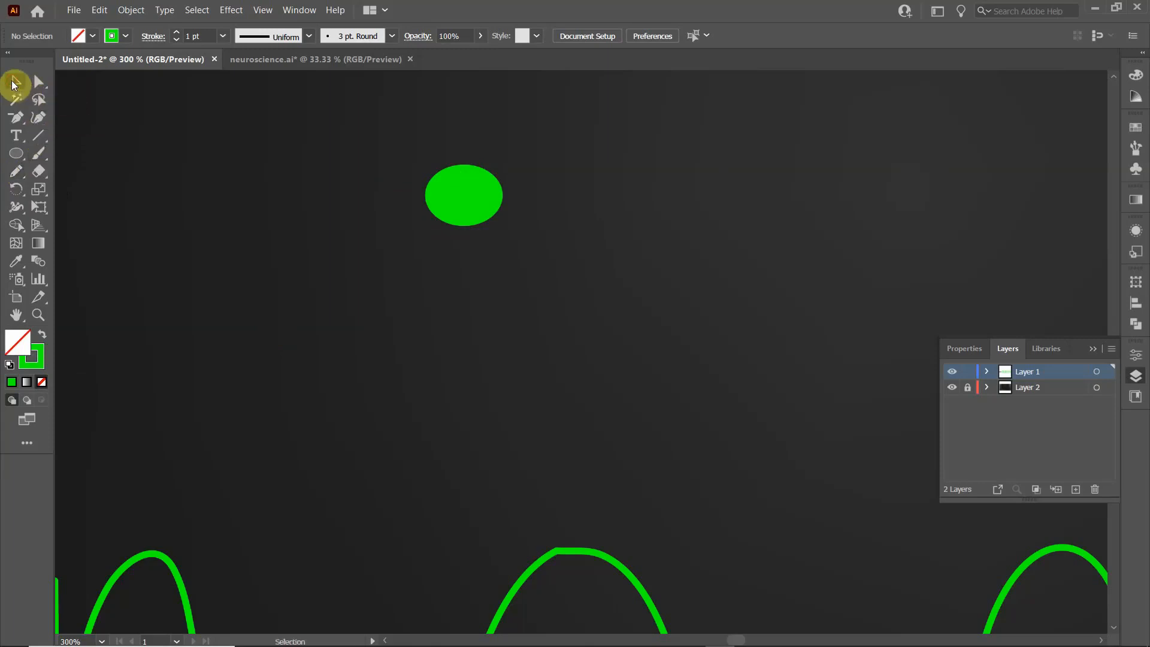
{"action": "left_click", "coordinate": [18, 173]}
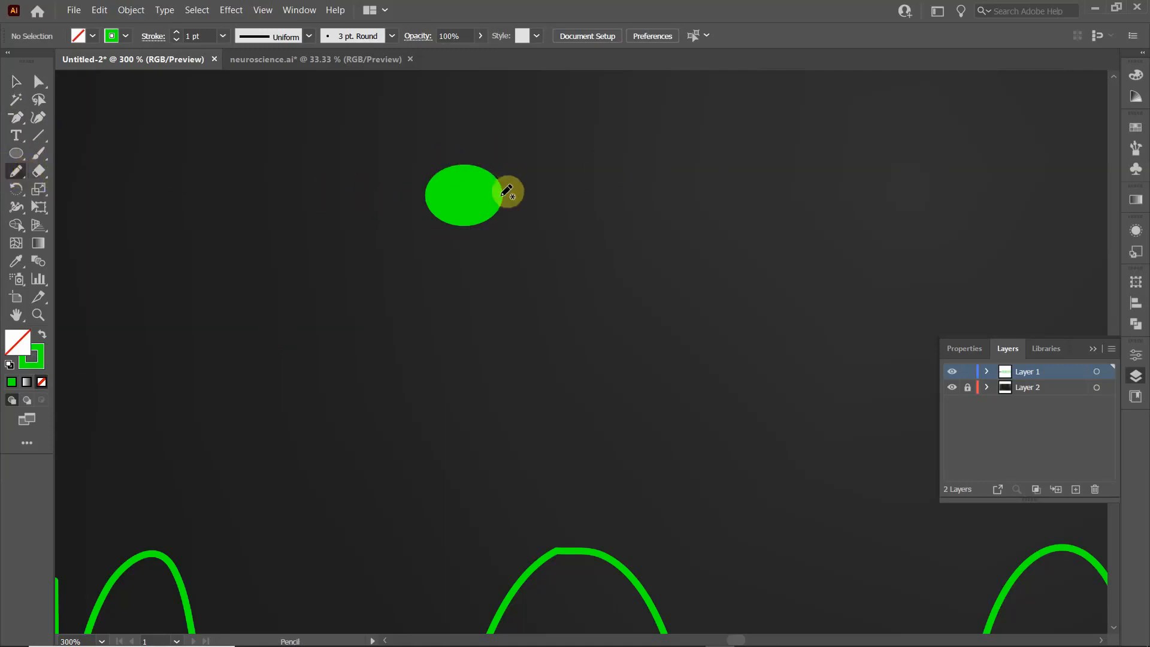
{"action": "mouse_move", "coordinate": [502, 196]}
{"action": "left_mouse_down"}
{"action": "mouse_move", "coordinate": [876, 202]}
{"action": "mouse_move", "coordinate": [942, 181]}
{"action": "mouse_move", "coordinate": [983, 112]}
{"action": "left_mouse_up"}
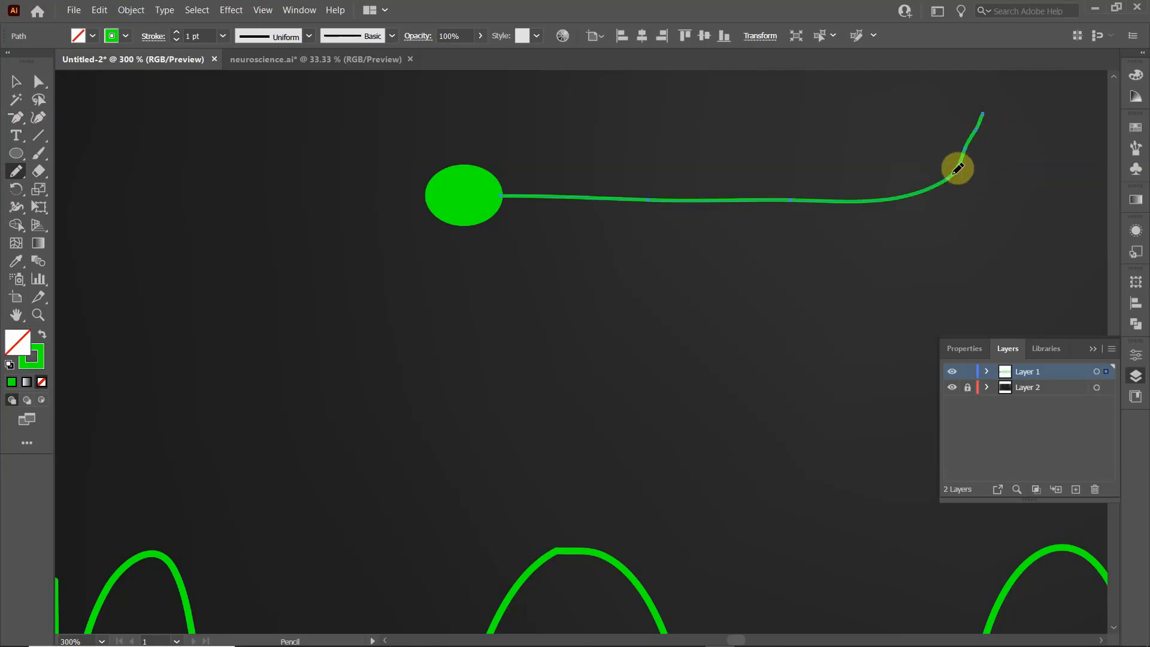
{"action": "left_click_drag", "start_coordinate": [976, 159], "coordinate": [1008, 135]}
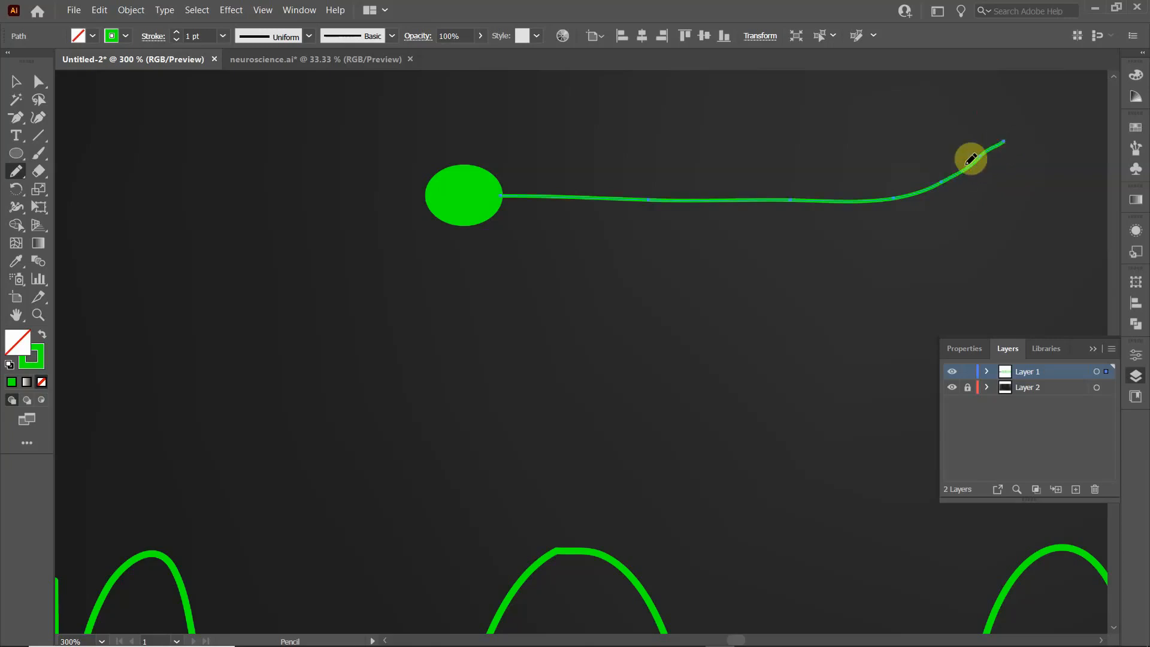
{"action": "left_click_drag", "start_coordinate": [950, 172], "coordinate": [983, 119]}
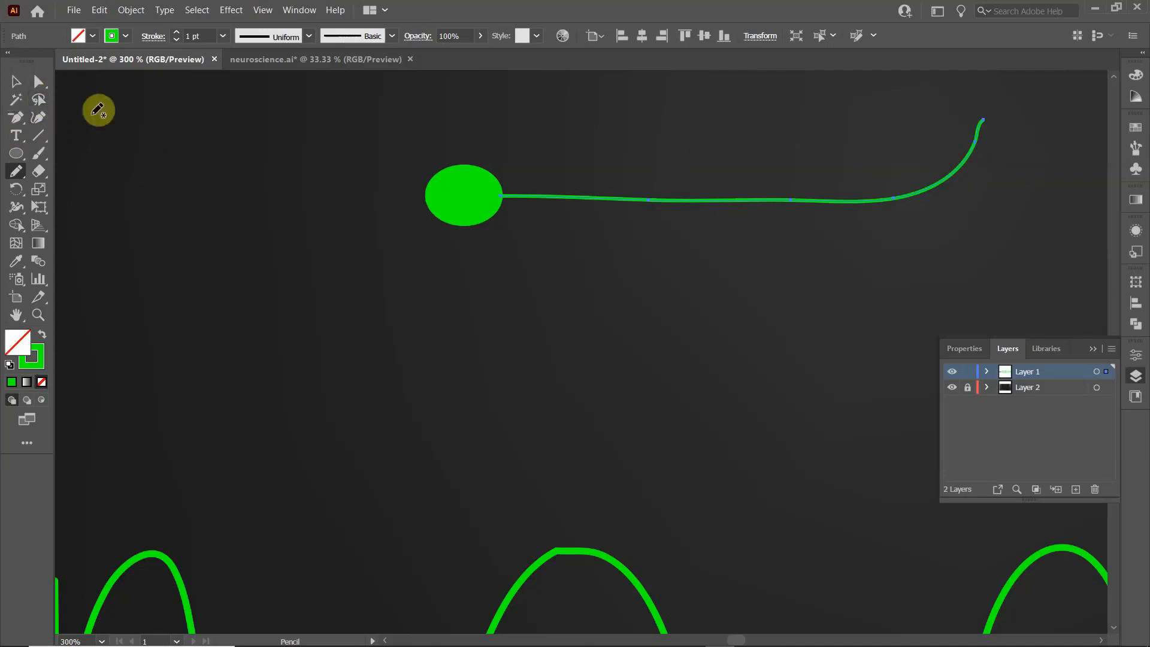
Deselect the long line and draw a short separate Pencil branch forking up and right from its curved end.
{"action": "left_click", "coordinate": [39, 84]}
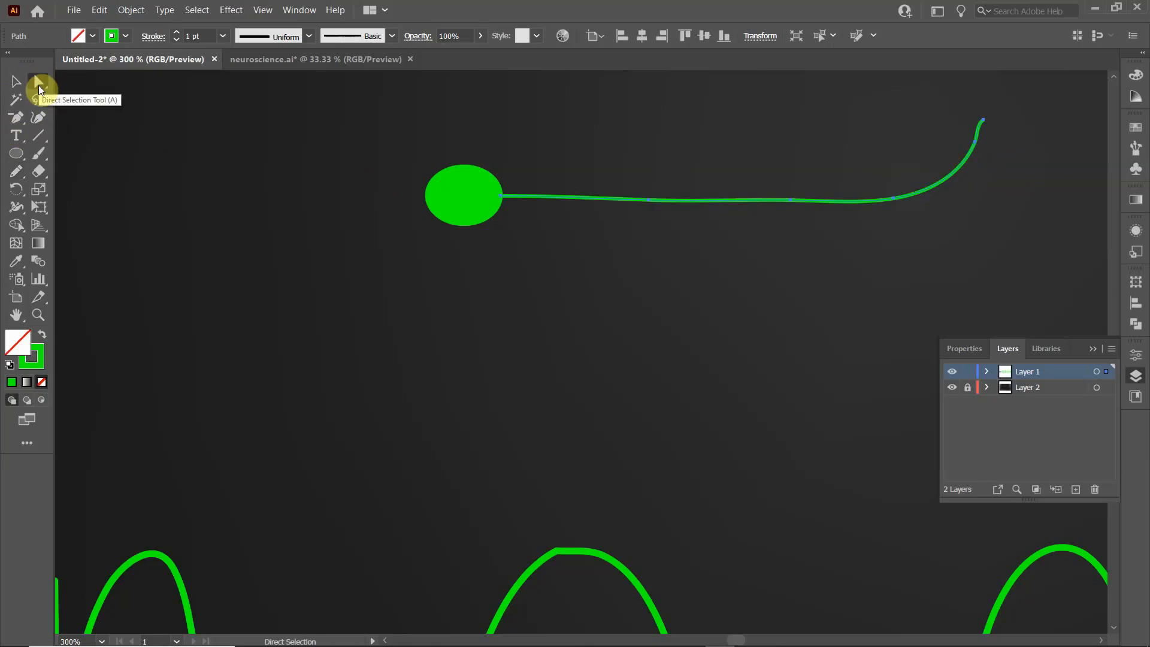
{"action": "left_click", "coordinate": [16, 174]}
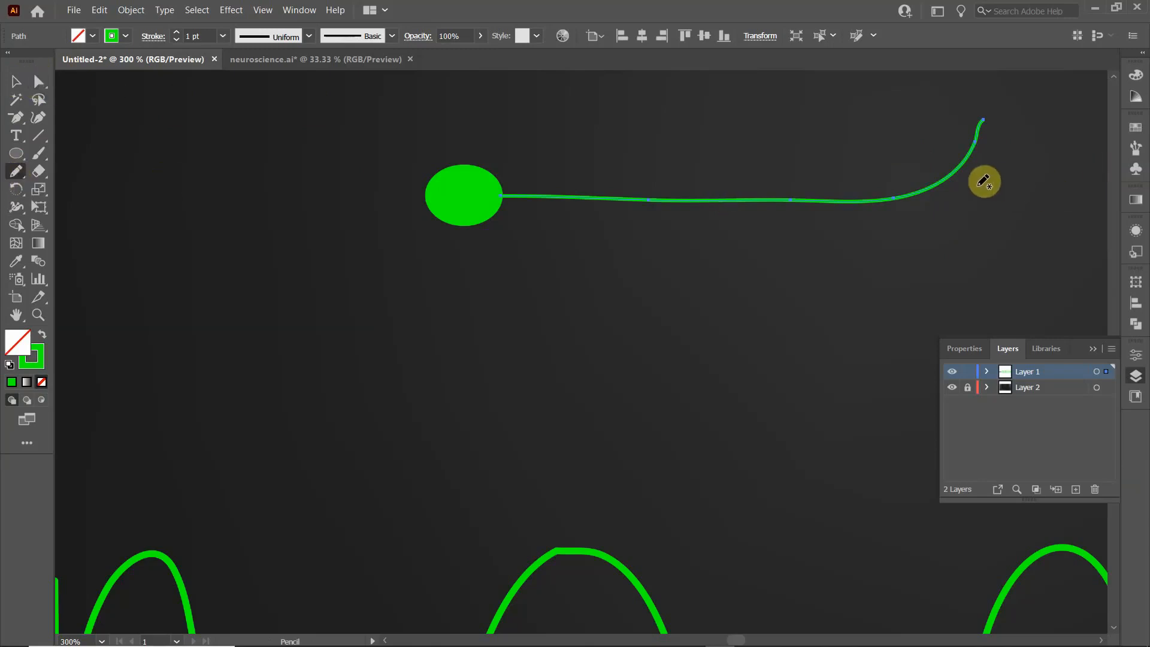
{"action": "key", "text": "ctrl"}
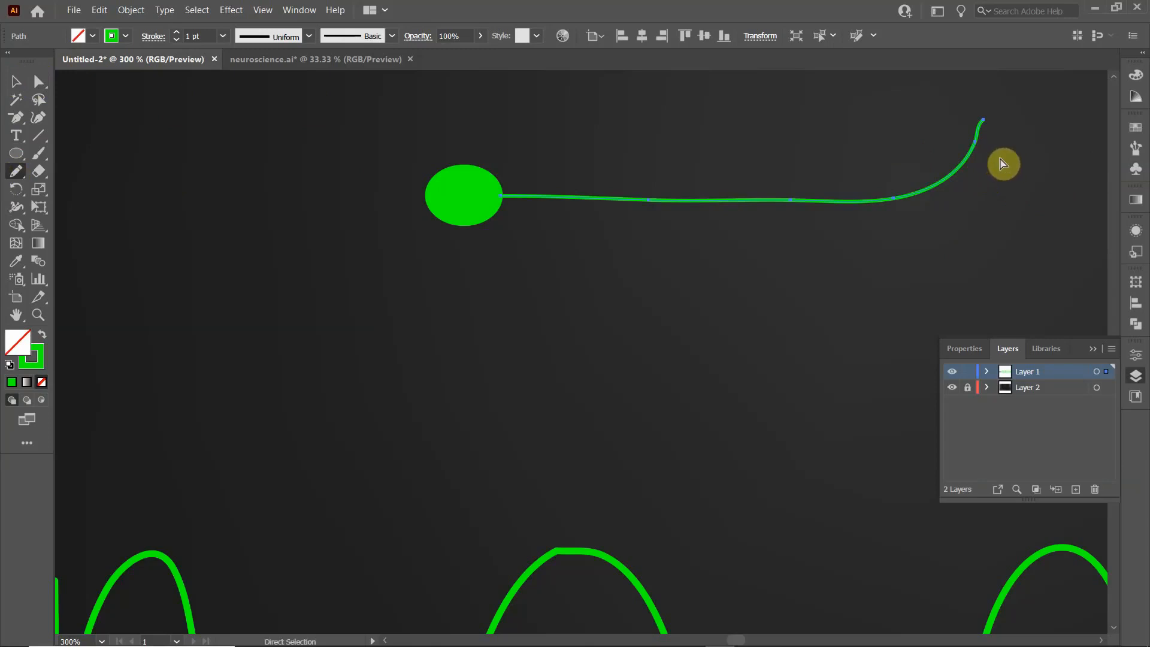
{"action": "left_click", "coordinate": [997, 164], "text": "ctrl"}
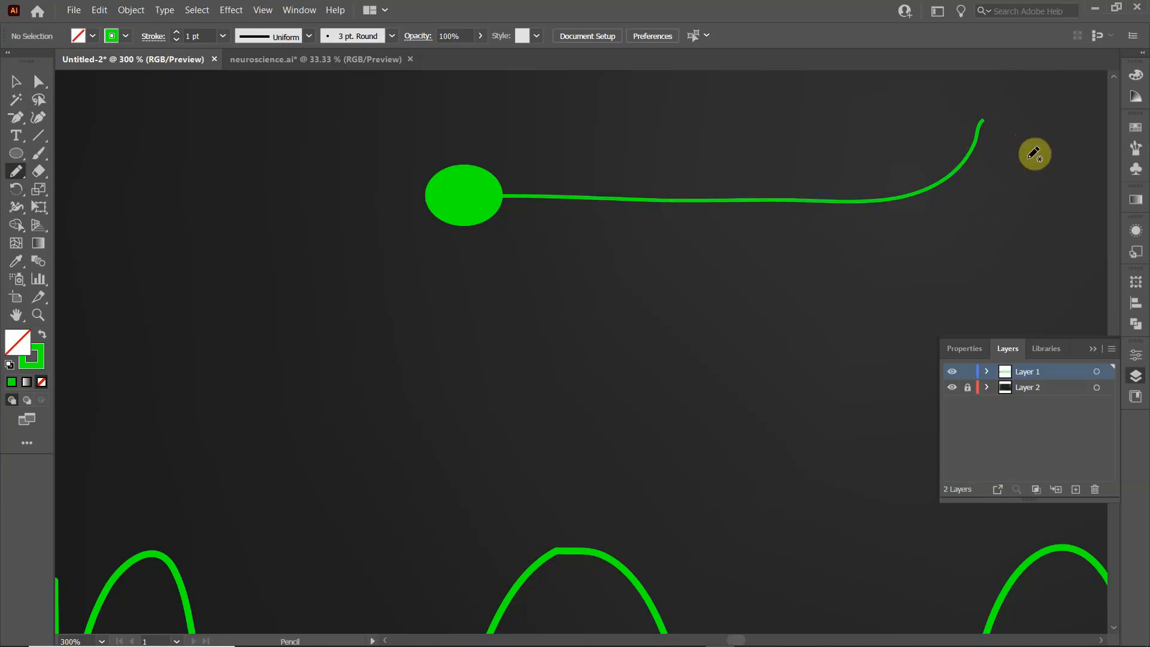
{"action": "left_click_drag", "start_coordinate": [957, 172], "coordinate": [1002, 133]}
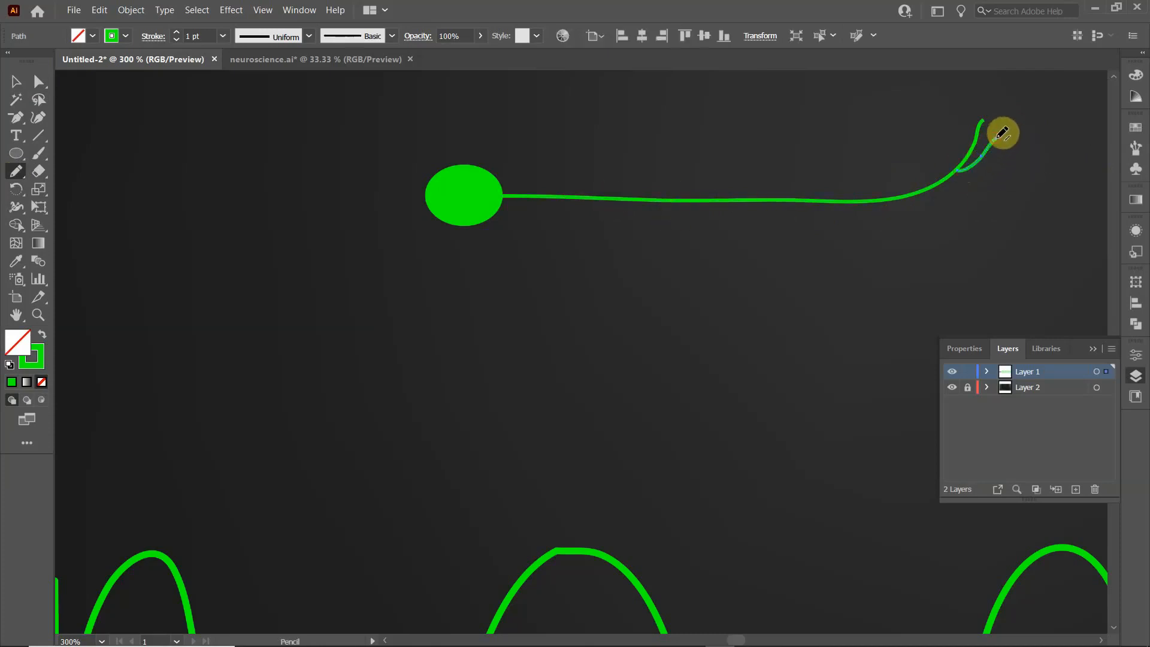
{"action": "left_click", "coordinate": [922, 238], "text": "ctrl"}
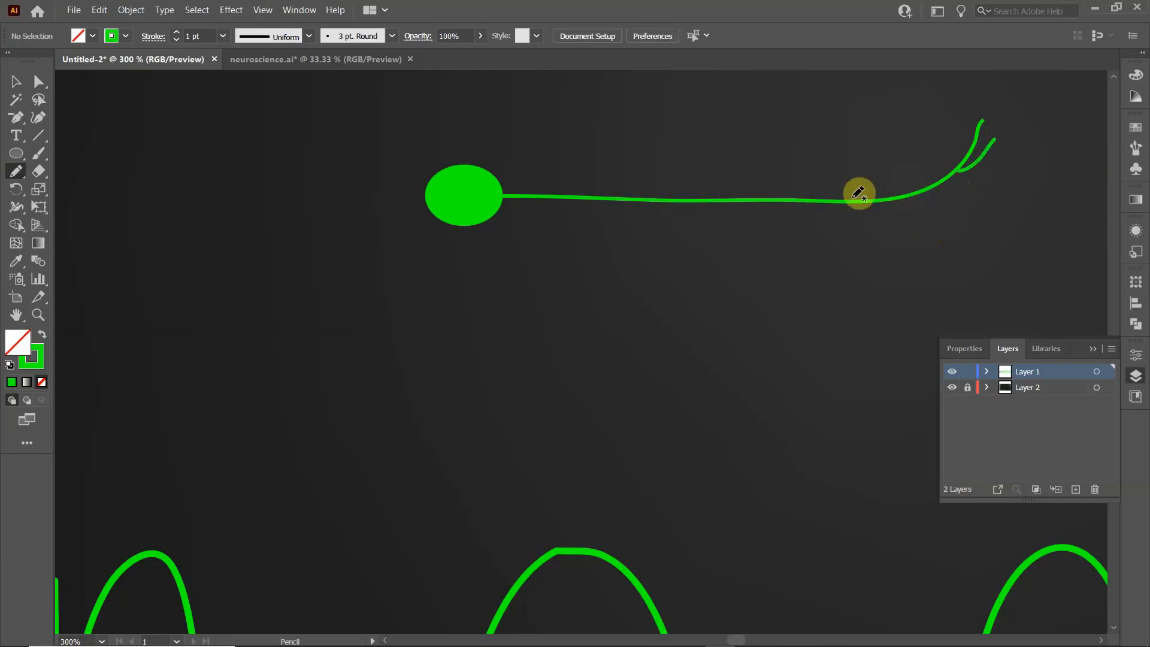
Draw a longer Pencil branch running below the line's curved end, and fork a short twig off it toward the right.
{"action": "mouse_move", "coordinate": [831, 203]}
{"action": "left_mouse_down"}
{"action": "mouse_move", "coordinate": [888, 209]}
{"action": "mouse_move", "coordinate": [970, 197]}
{"action": "mouse_move", "coordinate": [1013, 175]}
{"action": "left_mouse_up"}
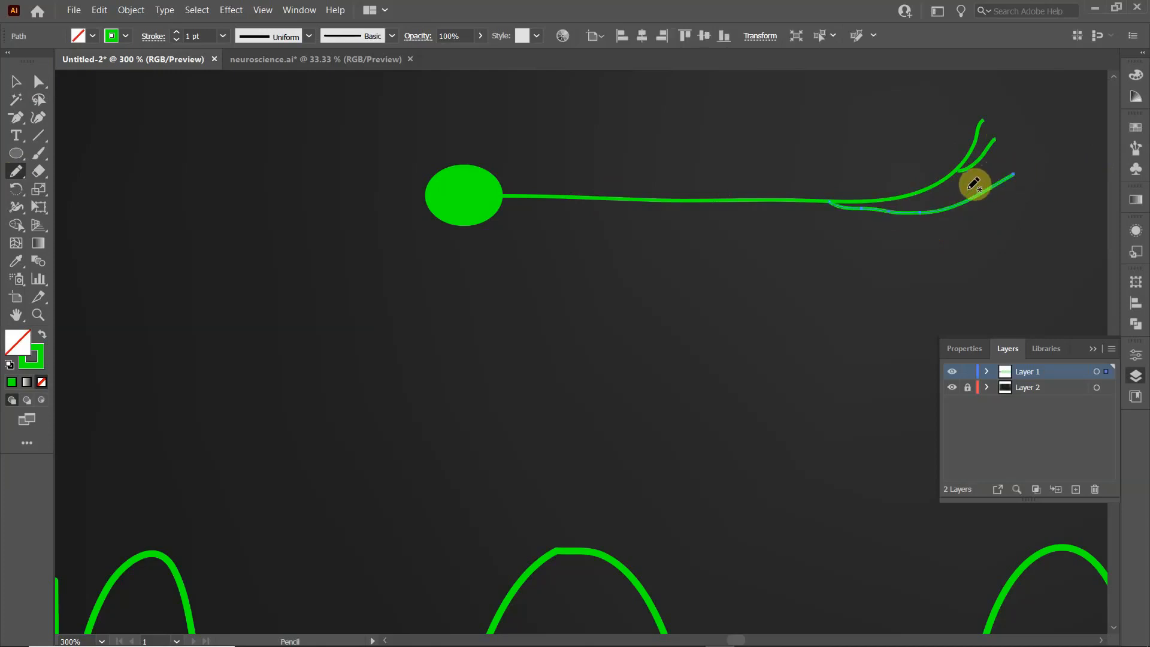
{"action": "left_click", "coordinate": [992, 222], "text": "ctrl"}
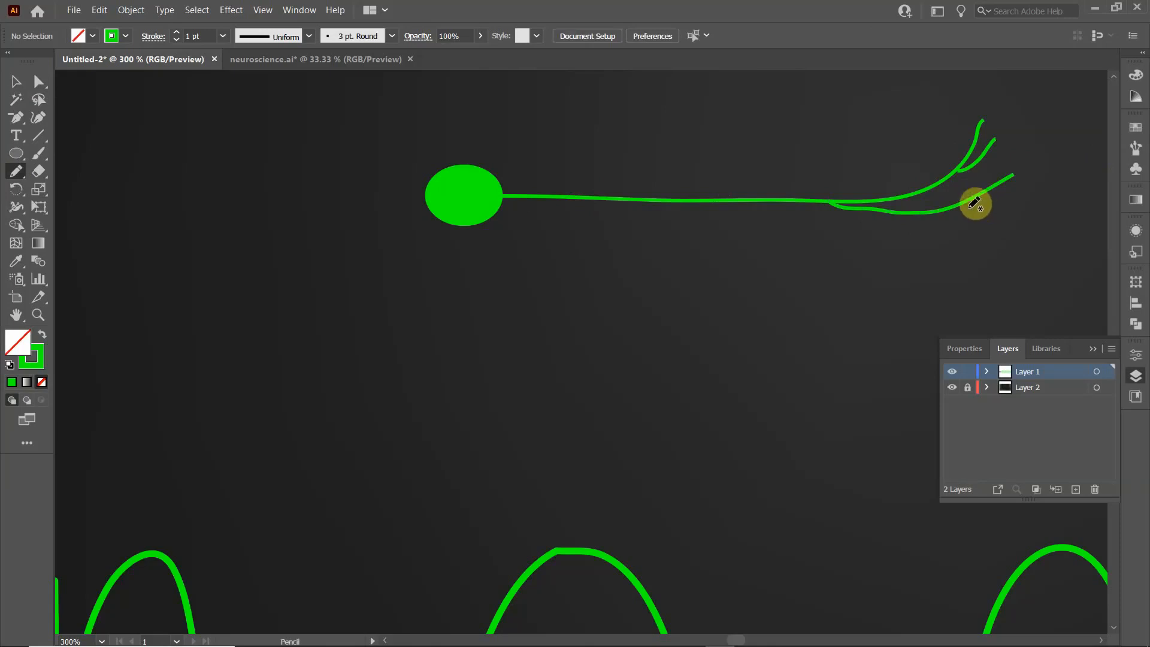
{"action": "left_click_drag", "start_coordinate": [962, 206], "coordinate": [1012, 202]}
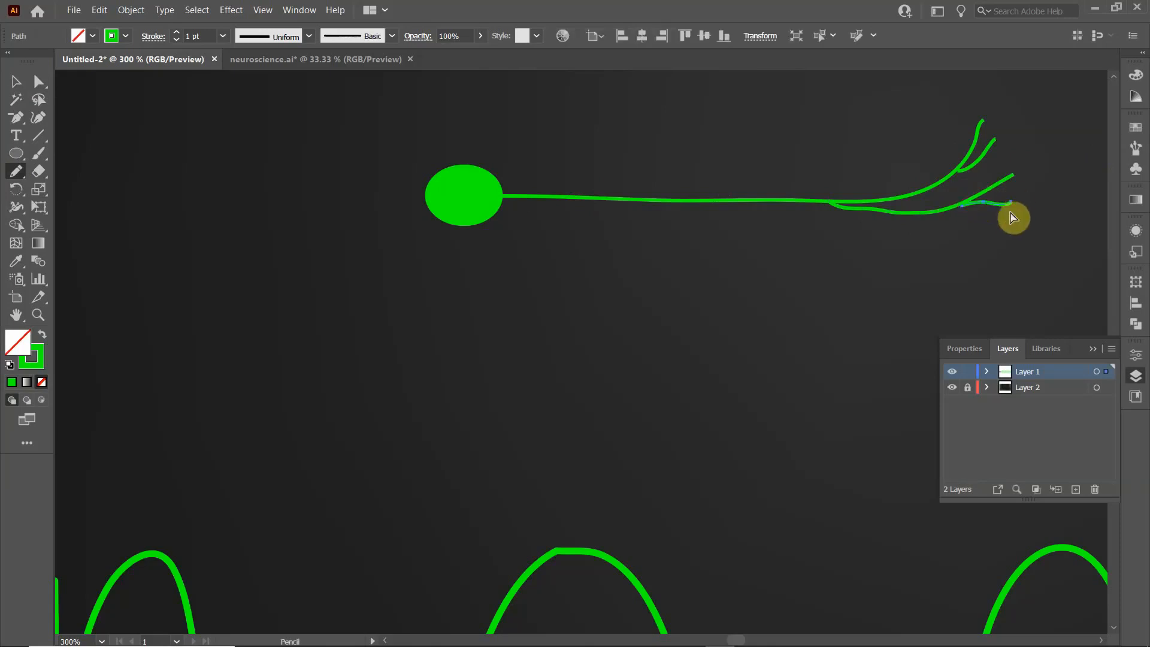
{"action": "left_click", "coordinate": [1002, 226], "text": "ctrl"}
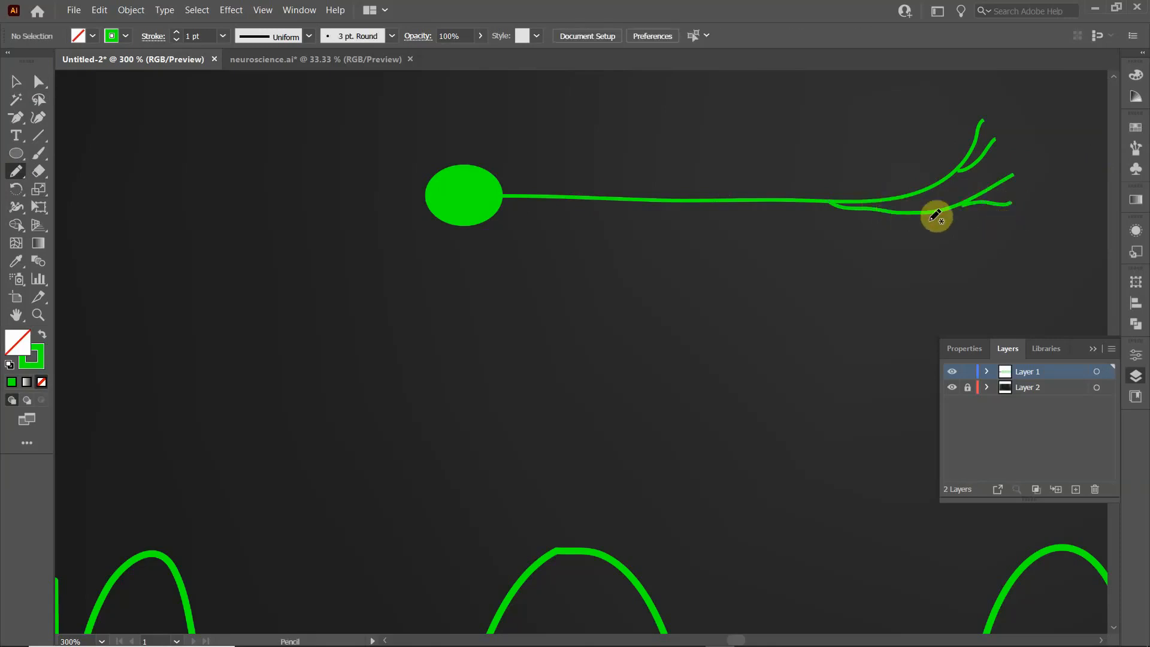
Draw a Pencil branch running right from the lower branch's middle, and a longer one curving downward that forks into two tips.
{"action": "left_click_drag", "start_coordinate": [922, 211], "coordinate": [1005, 231]}
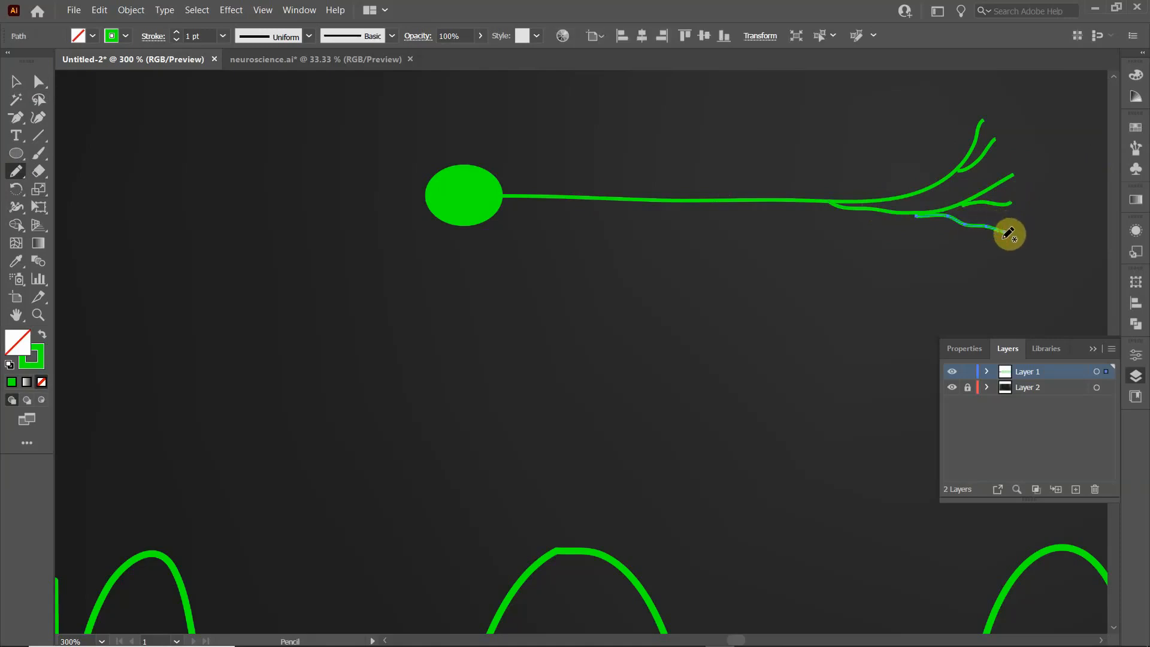
{"action": "left_click", "coordinate": [1005, 261], "text": "ctrl"}
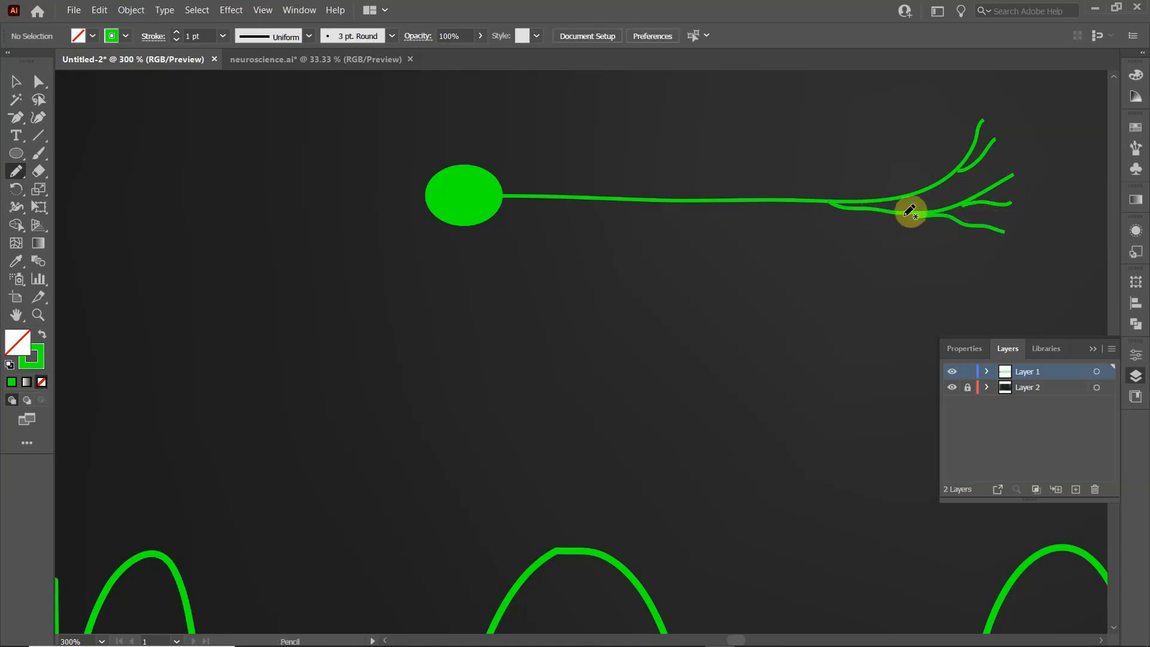
{"action": "mouse_move", "coordinate": [898, 213]}
{"action": "left_mouse_down"}
{"action": "mouse_move", "coordinate": [934, 243]}
{"action": "mouse_move", "coordinate": [959, 296]}
{"action": "mouse_move", "coordinate": [950, 263]}
{"action": "mouse_move", "coordinate": [987, 299]}
{"action": "left_mouse_up"}
{"action": "left_click", "coordinate": [989, 295], "text": "ctrl"}
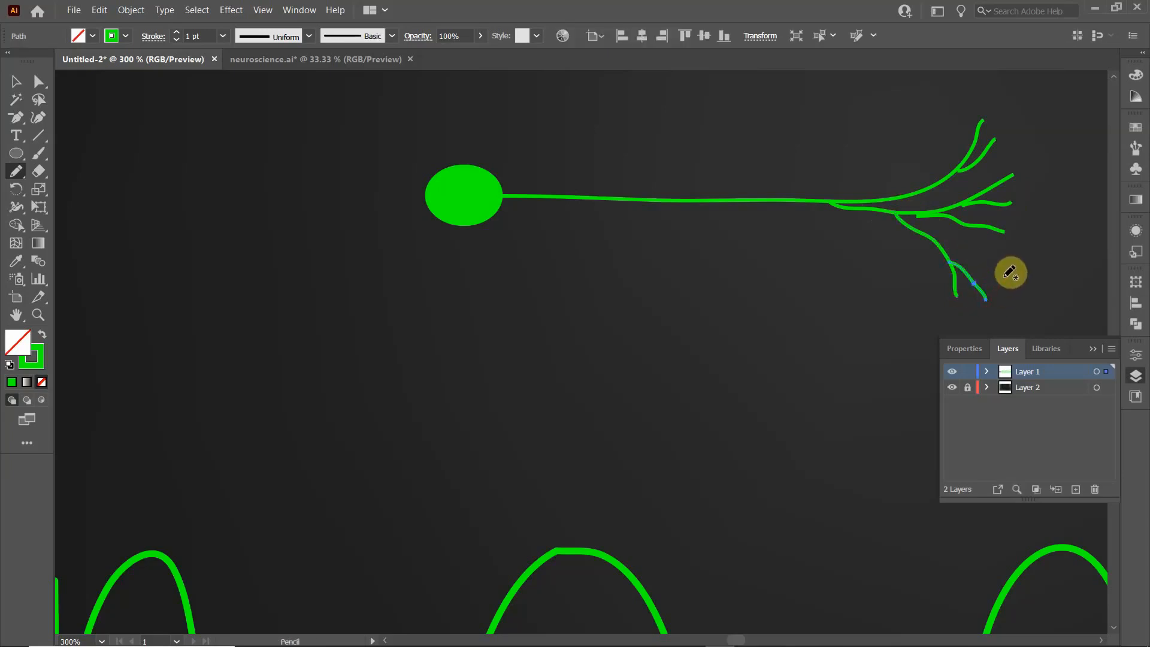
{"action": "left_click", "coordinate": [1008, 284], "text": "ctrl"}
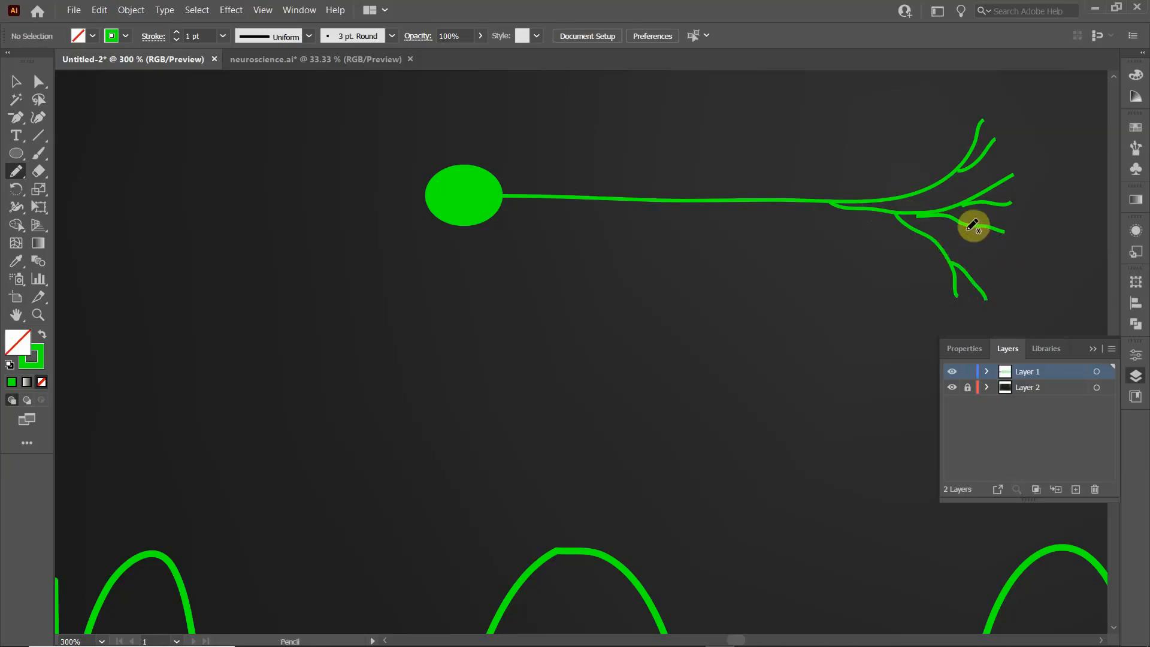
Fork one short Pencil twig down from the branch running right and another rightward from the lowest forked branch.
{"action": "left_click_drag", "start_coordinate": [970, 228], "coordinate": [994, 254]}
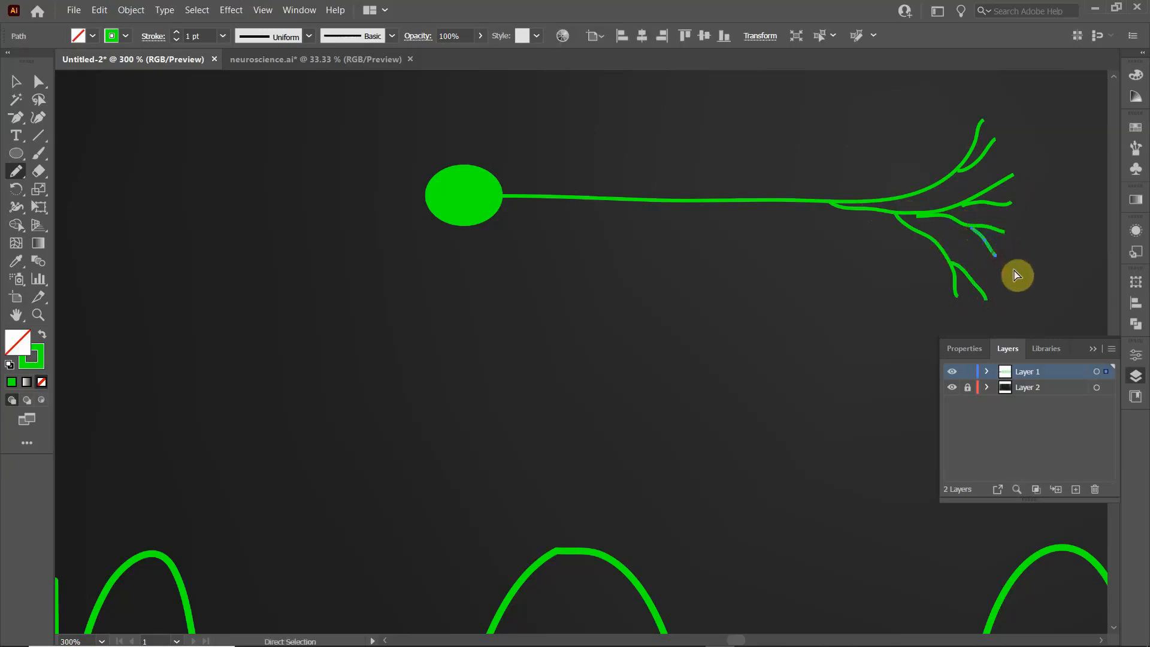
{"action": "left_click", "coordinate": [1020, 276], "text": "ctrl"}
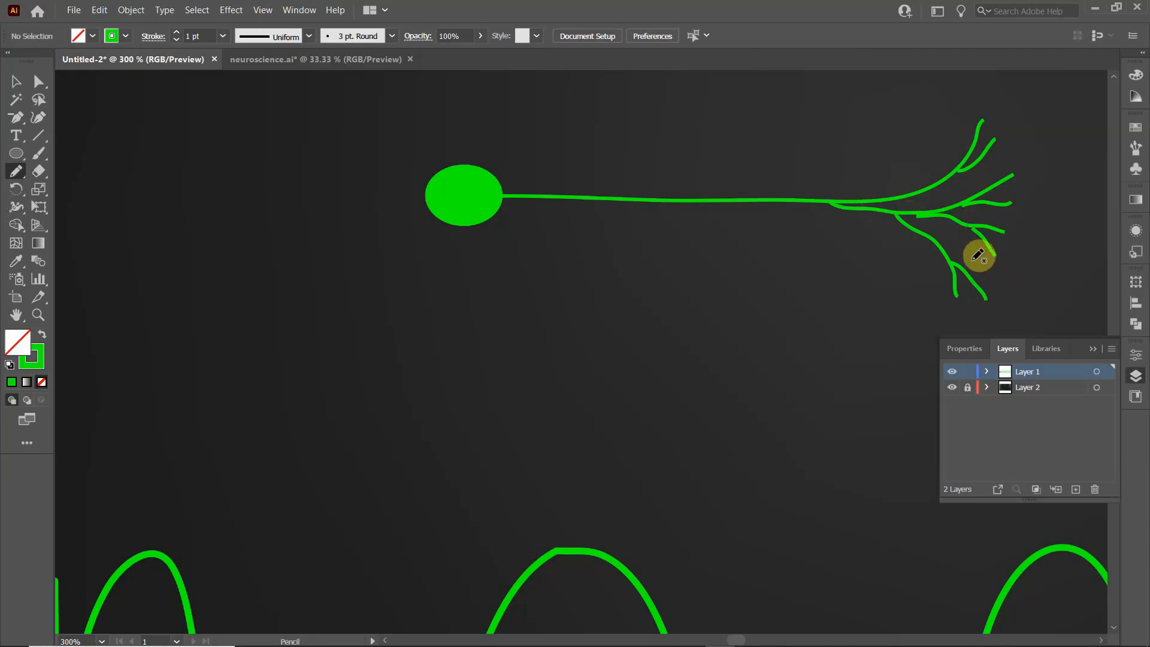
{"action": "left_click_drag", "start_coordinate": [978, 269], "coordinate": [989, 270]}
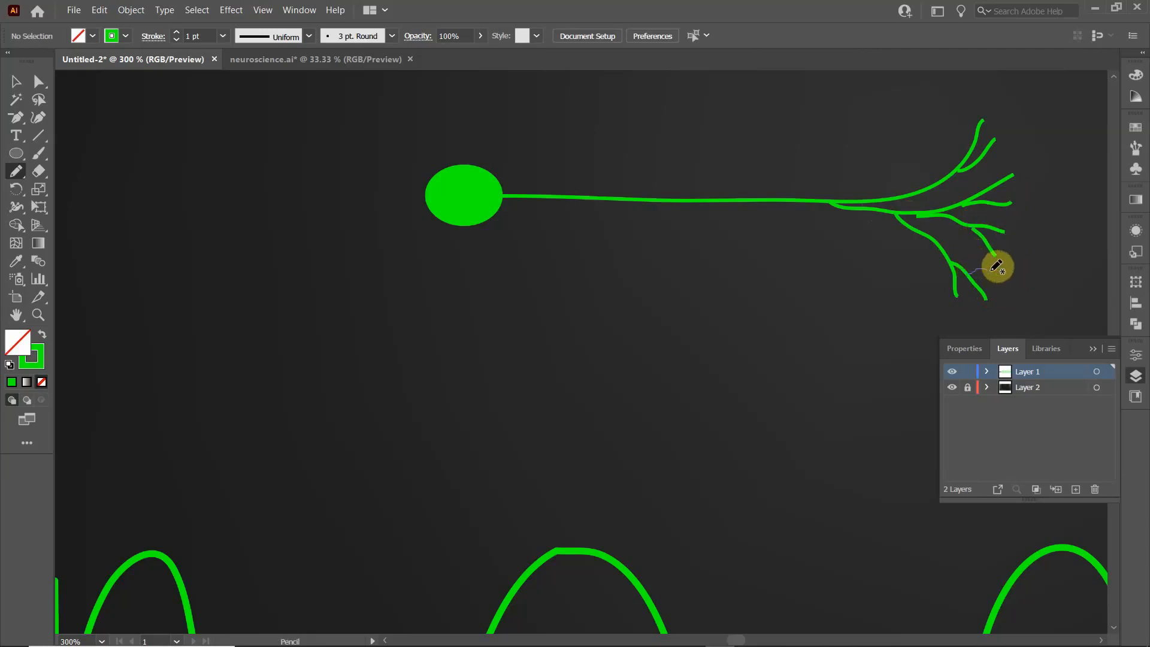
{"action": "left_click", "coordinate": [1029, 271], "text": "ctrl"}
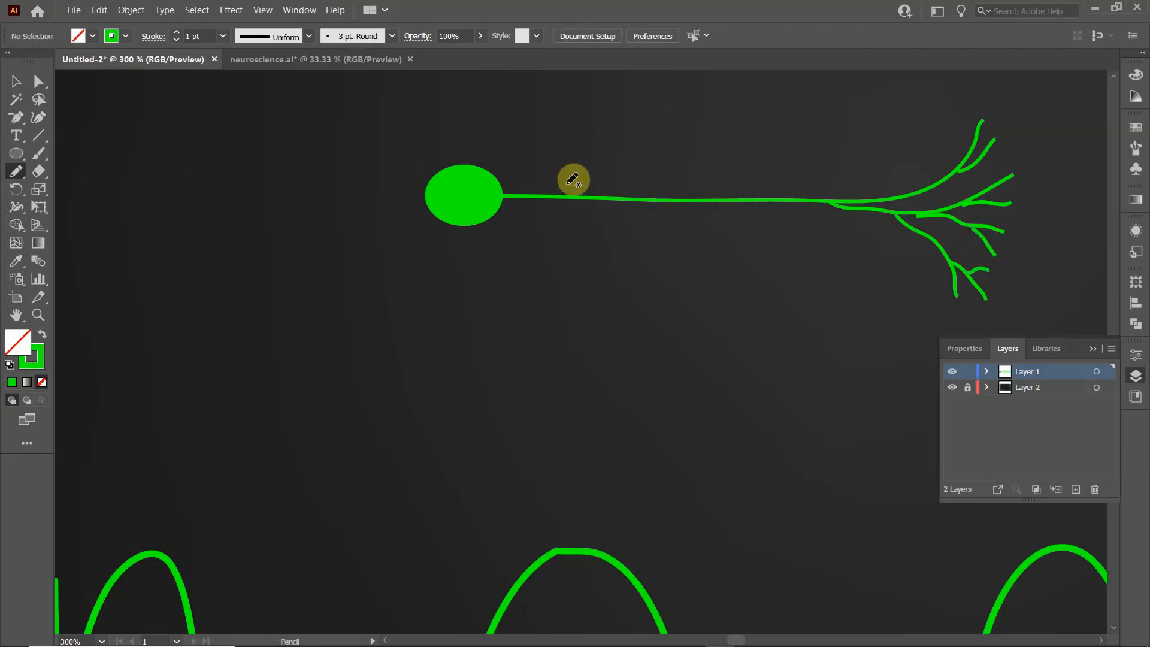
Draw five separate wavy Pencil dendrites from the ellipse: one up and right, one down and right, two downward, and one down and left.
{"action": "left_click_drag", "start_coordinate": [492, 175], "coordinate": [555, 130]}
{"action": "left_click", "coordinate": [569, 152], "text": "ctrl"}
{"action": "left_click_drag", "start_coordinate": [501, 208], "coordinate": [540, 259]}
{"action": "left_click_drag", "start_coordinate": [476, 223], "coordinate": [497, 320]}
{"action": "left_click_drag", "start_coordinate": [465, 228], "coordinate": [453, 270]}
{"action": "left_click_drag", "start_coordinate": [439, 223], "coordinate": [396, 290]}
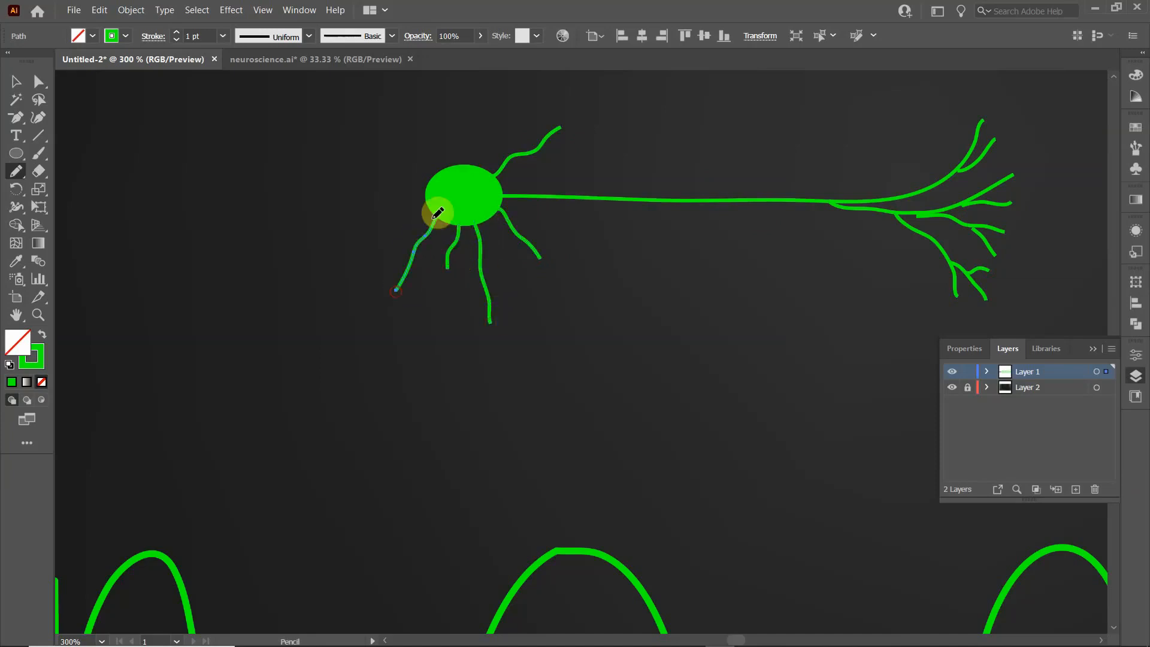
Draw two long Pencil dendrites left from the ellipse, one bending down and one bending up, with a short fork near each outer end.
{"action": "mouse_move", "coordinate": [428, 202]}
{"action": "left_mouse_down"}
{"action": "mouse_move", "coordinate": [276, 221]}
{"action": "mouse_move", "coordinate": [255, 234]}
{"action": "mouse_move", "coordinate": [253, 268]}
{"action": "left_mouse_up"}
{"action": "mouse_move", "coordinate": [429, 186]}
{"action": "left_mouse_down"}
{"action": "mouse_move", "coordinate": [318, 181]}
{"action": "mouse_move", "coordinate": [258, 132]}
{"action": "left_mouse_up"}
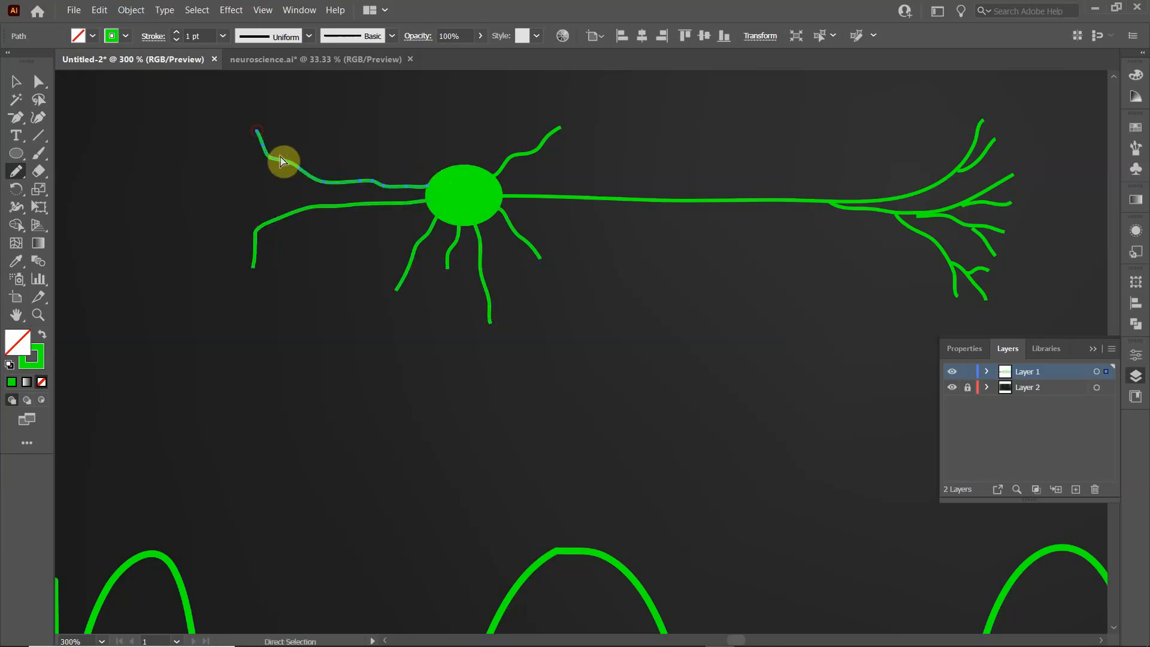
{"action": "left_click", "coordinate": [299, 146], "text": "ctrl"}
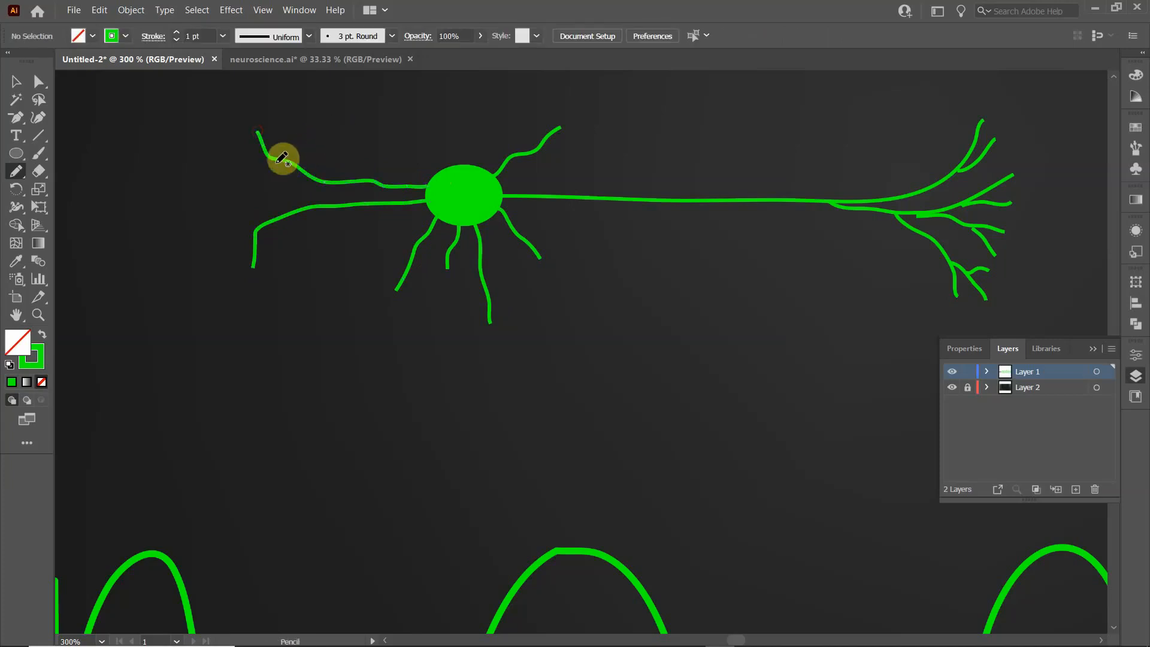
{"action": "mouse_move", "coordinate": [276, 159]}
{"action": "left_mouse_down"}
{"action": "mouse_move", "coordinate": [251, 190]}
{"action": "mouse_move", "coordinate": [287, 198]}
{"action": "mouse_move", "coordinate": [278, 186]}
{"action": "left_mouse_up"}
Draw three Pencil dendrites from the ellipse's upper edge, and fork short twigs off the right-hand, lower-left and upper-left dendrites.
{"action": "left_click_drag", "start_coordinate": [466, 164], "coordinate": [541, 101]}
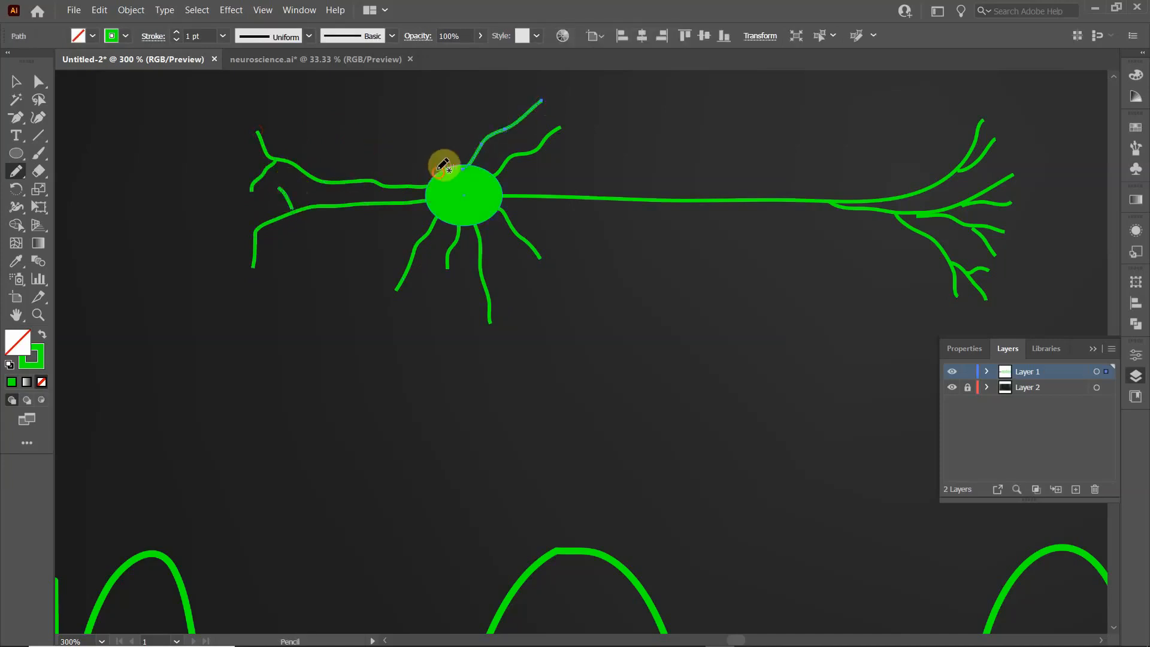
{"action": "mouse_move", "coordinate": [439, 170]}
{"action": "left_mouse_down"}
{"action": "mouse_move", "coordinate": [379, 117]}
{"action": "mouse_move", "coordinate": [452, 137]}
{"action": "mouse_move", "coordinate": [453, 95]}
{"action": "left_mouse_up"}
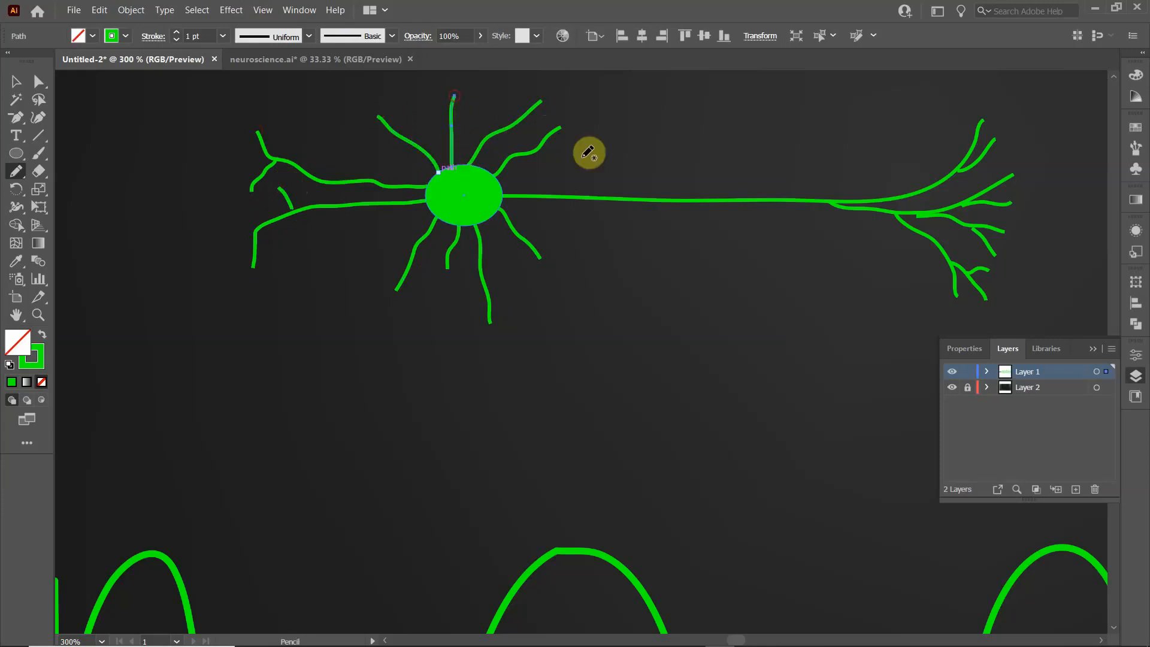
{"action": "left_click_drag", "start_coordinate": [538, 152], "coordinate": [563, 144]}
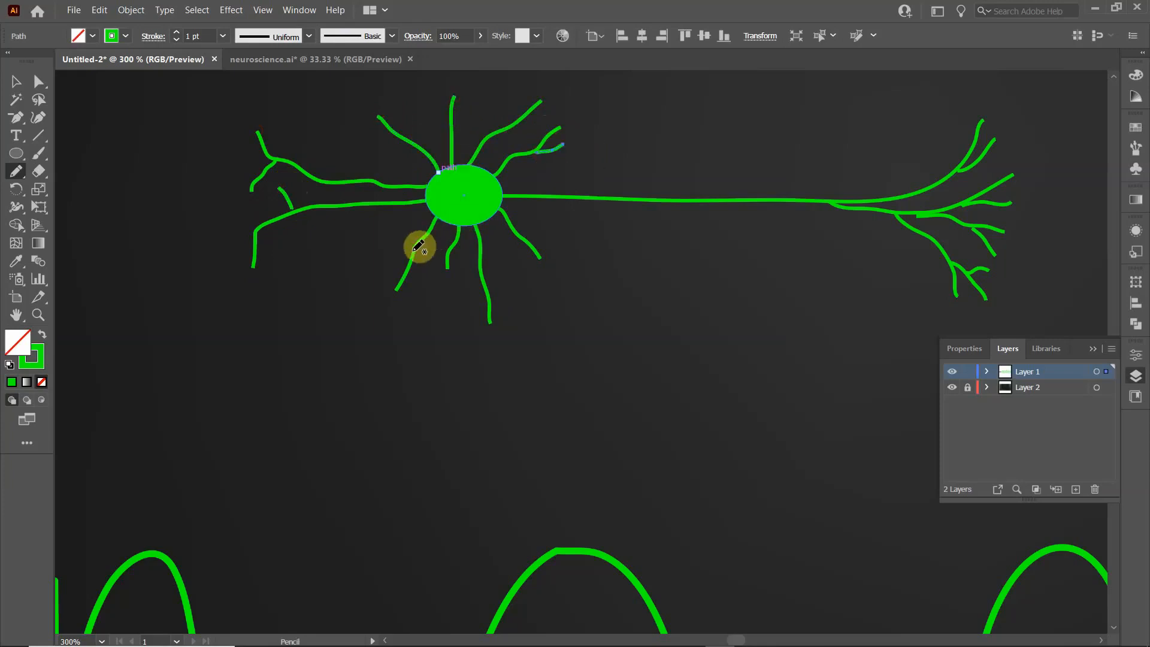
{"action": "left_click_drag", "start_coordinate": [412, 251], "coordinate": [388, 273]}
{"action": "left_click_drag", "start_coordinate": [409, 142], "coordinate": [362, 135]}
Draw three Pencil branches off the long line near the ellipse, two downward and one upward, plus a twig below the lower left dendrite.
{"action": "left_click_drag", "start_coordinate": [557, 198], "coordinate": [570, 252]}
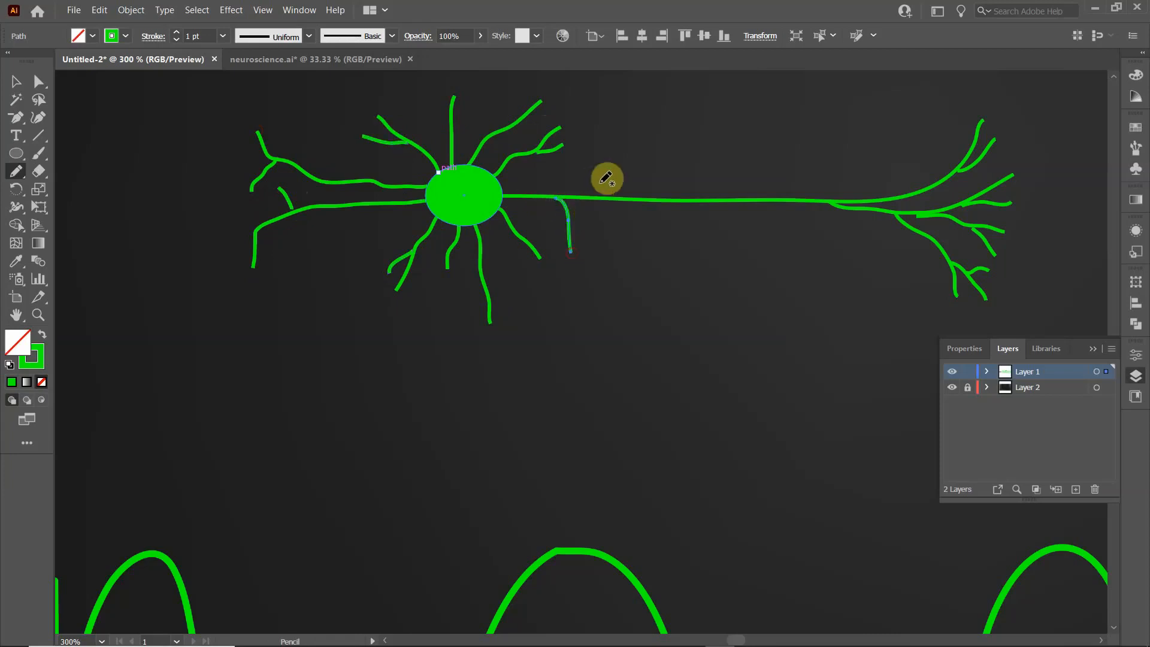
{"action": "mouse_move", "coordinate": [604, 195]}
{"action": "left_mouse_down"}
{"action": "mouse_move", "coordinate": [624, 182]}
{"action": "mouse_move", "coordinate": [640, 138]}
{"action": "left_mouse_up"}
{"action": "left_click_drag", "start_coordinate": [637, 197], "coordinate": [644, 270]}
{"action": "left_click_drag", "start_coordinate": [356, 203], "coordinate": [327, 247]}
{"action": "left_click_drag", "start_coordinate": [389, 266], "coordinate": [389, 271]}
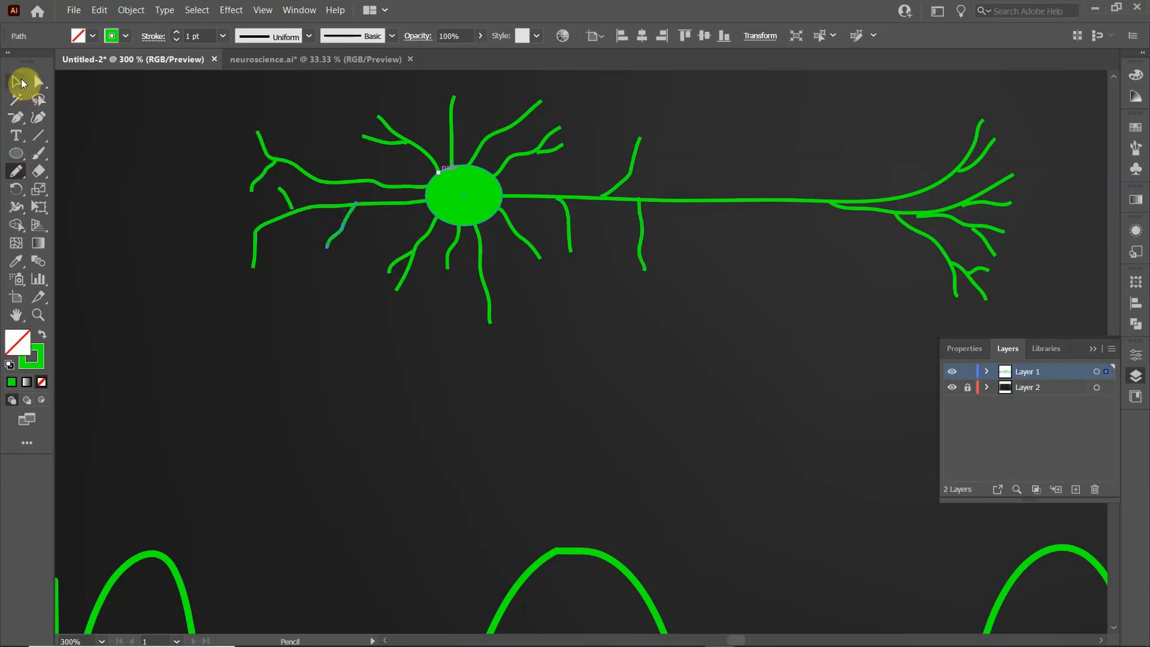
Select the ellipse and all the lines of the neuron and group them.
{"action": "left_click", "coordinate": [16, 82]}
{"action": "left_click", "coordinate": [324, 286]}
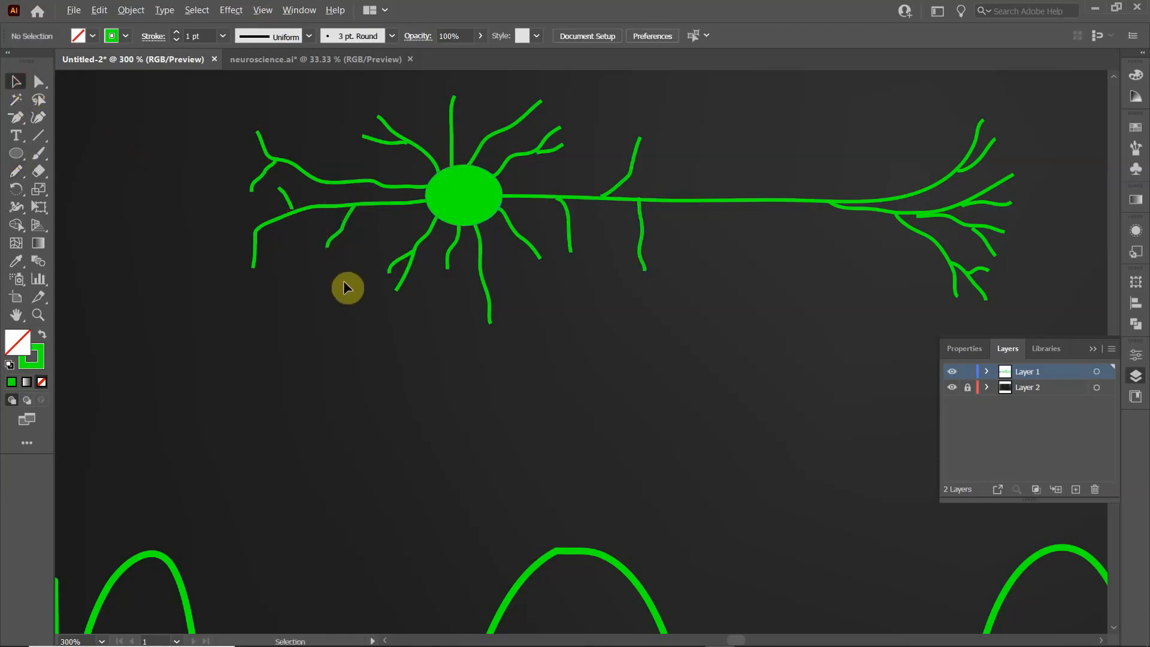
{"action": "scroll", "coordinate": [345, 283], "scroll_direction": "down", "scroll_amount": 3, "text": "alt"}
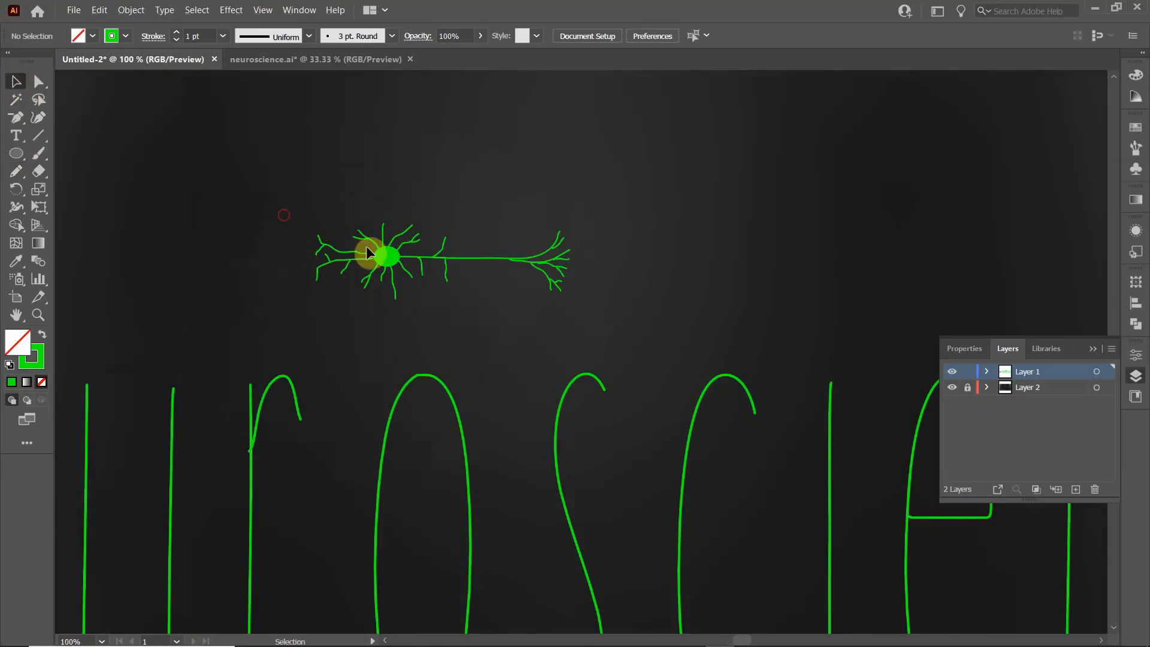
{"action": "left_click_drag", "start_coordinate": [659, 324], "coordinate": [659, 323]}
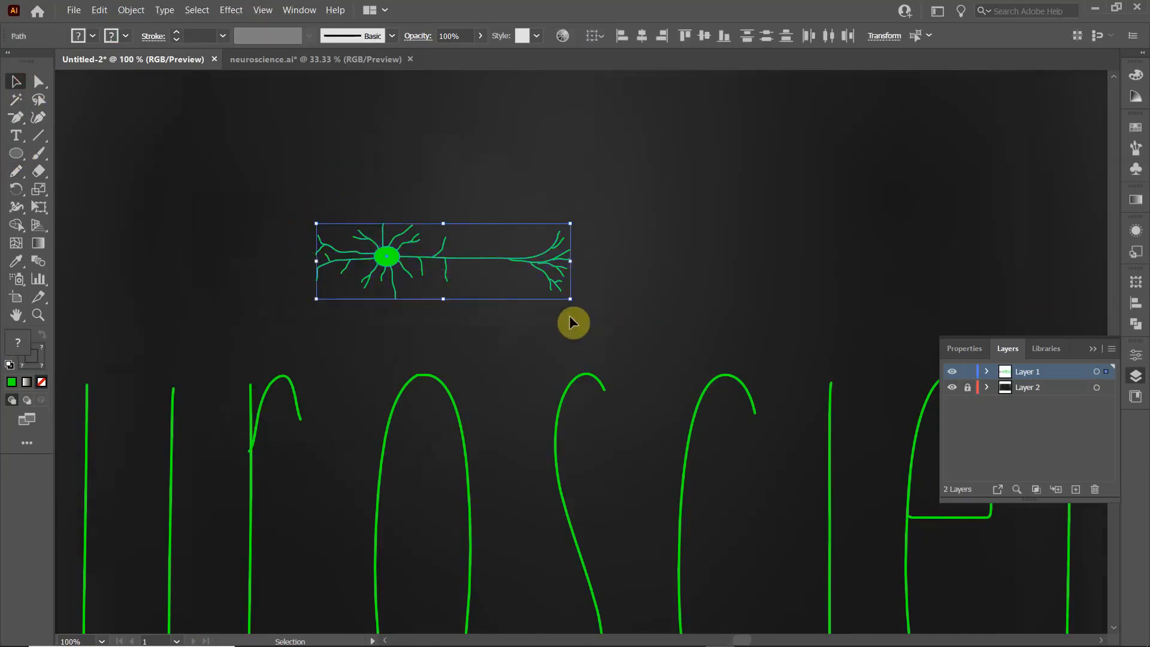
{"action": "key", "text": "a"}
{"action": "key", "text": "v"}
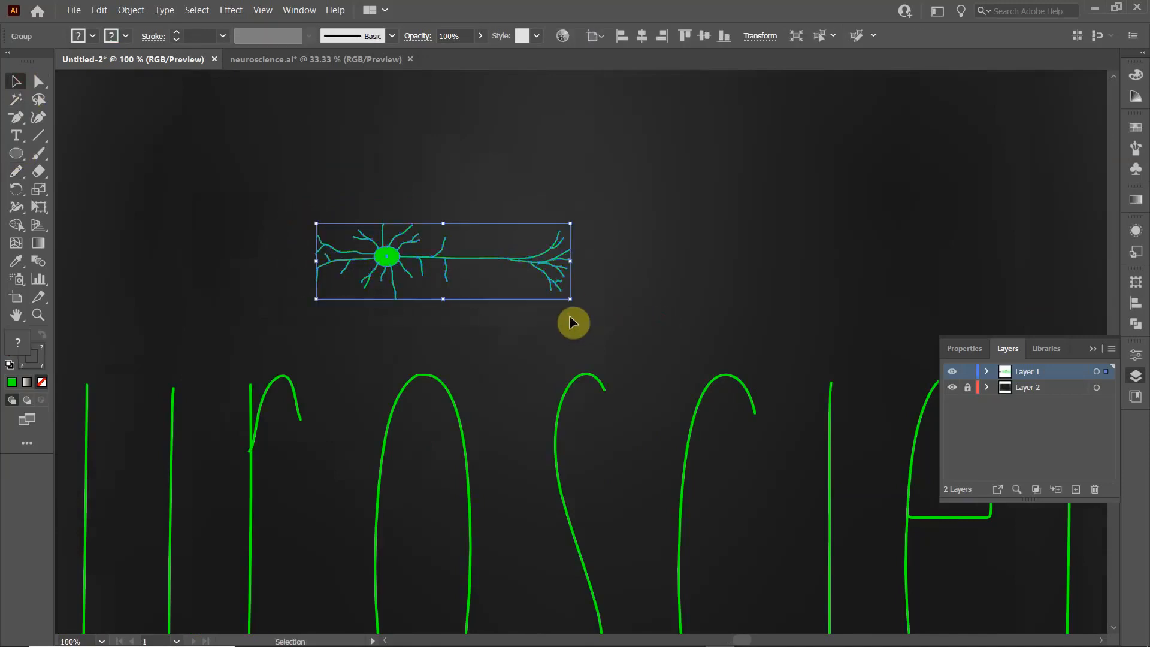
Create a new Pattern Brush from the grouped neuron.
{"action": "left_click", "coordinate": [1135, 154]}
{"action": "left_click", "coordinate": [400, 257]}
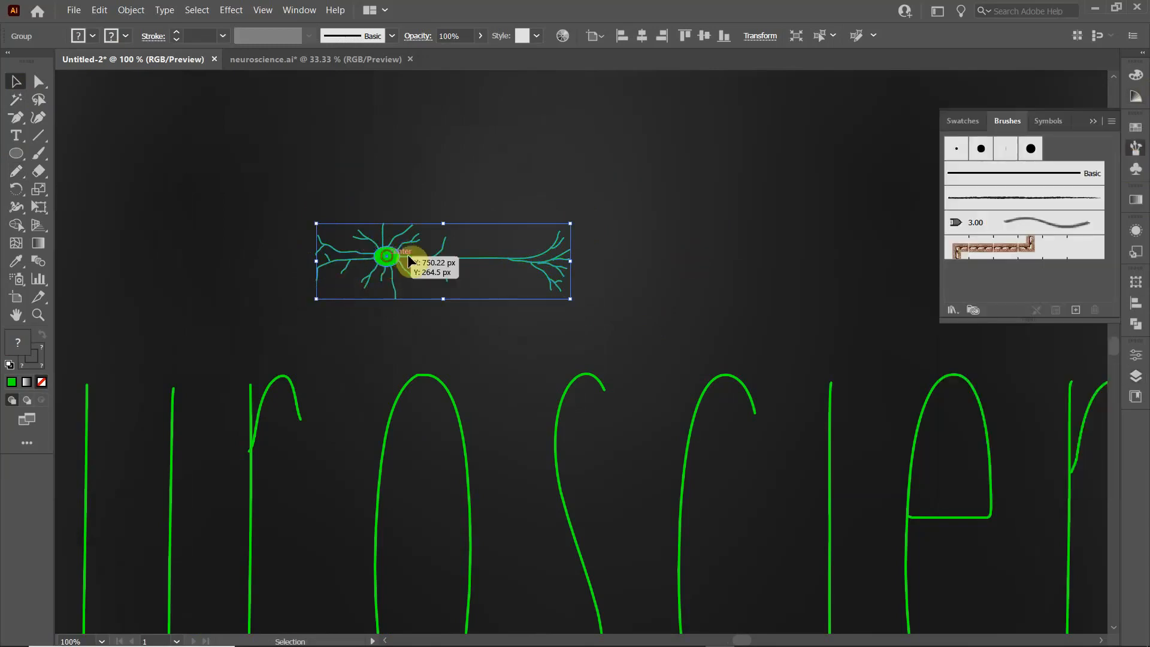
{"action": "mouse_move", "coordinate": [408, 257]}
{"action": "left_mouse_down"}
{"action": "mouse_move", "coordinate": [849, 259]}
{"action": "mouse_move", "coordinate": [1010, 294]}
{"action": "left_mouse_up"}
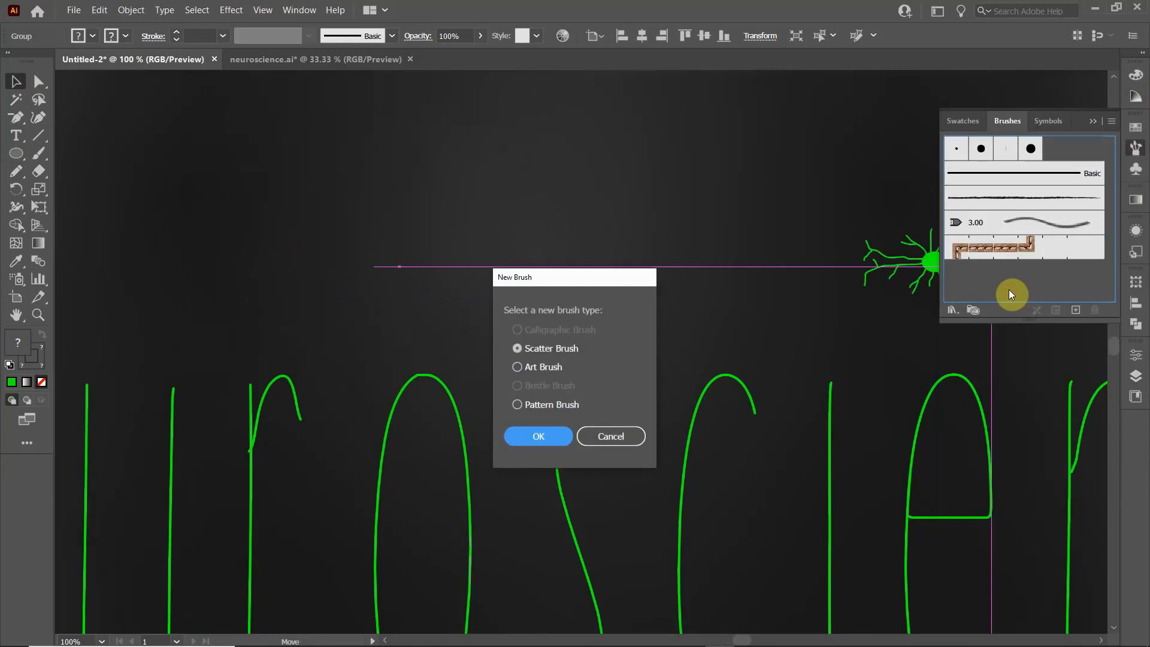
{"action": "left_click", "coordinate": [518, 404]}
{"action": "left_click", "coordinate": [535, 436]}
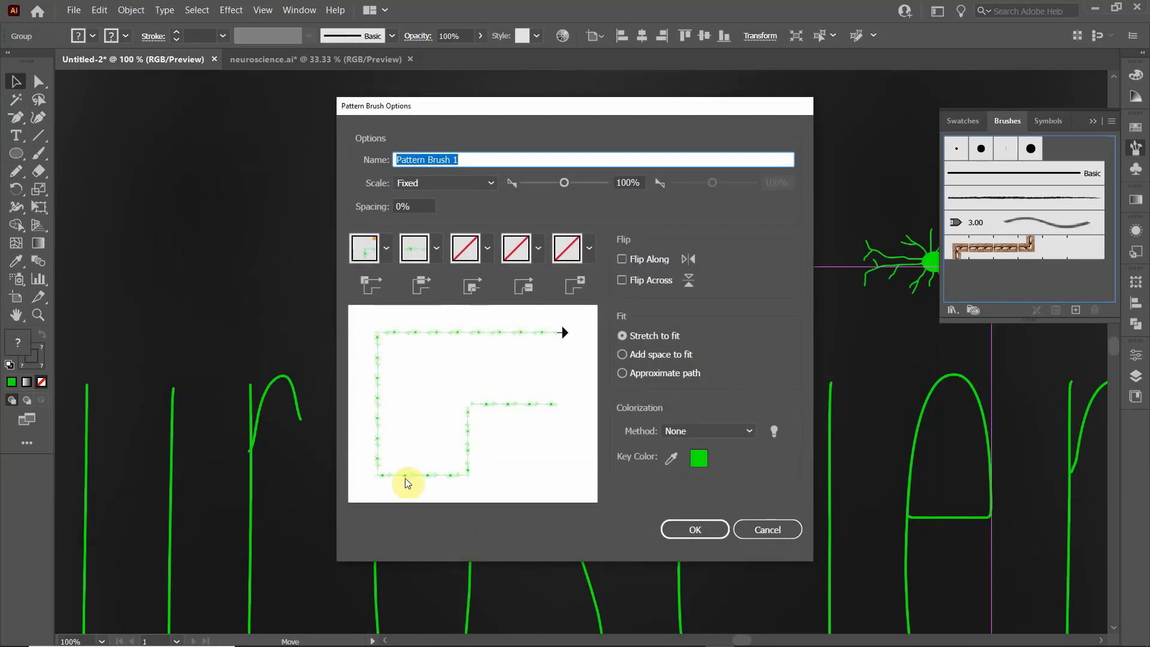
Set both the outer and inner corner tiles of the pattern brush to Auto-Between and accept the brush options.
{"action": "left_click", "coordinate": [386, 250]}
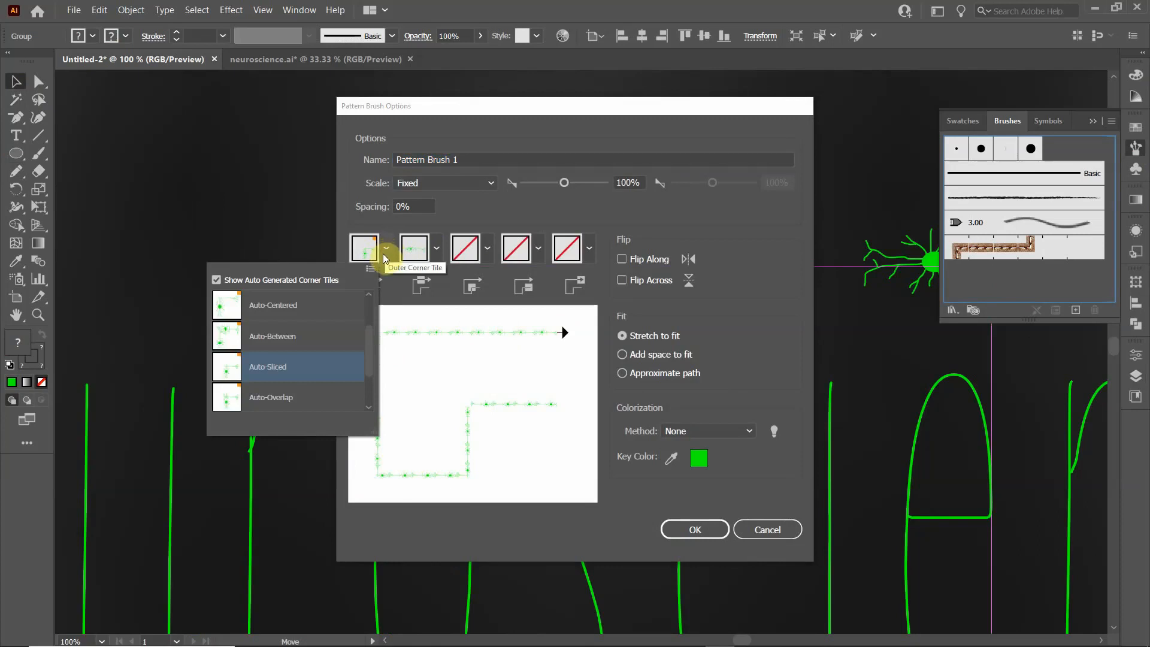
{"action": "left_click", "coordinate": [274, 340]}
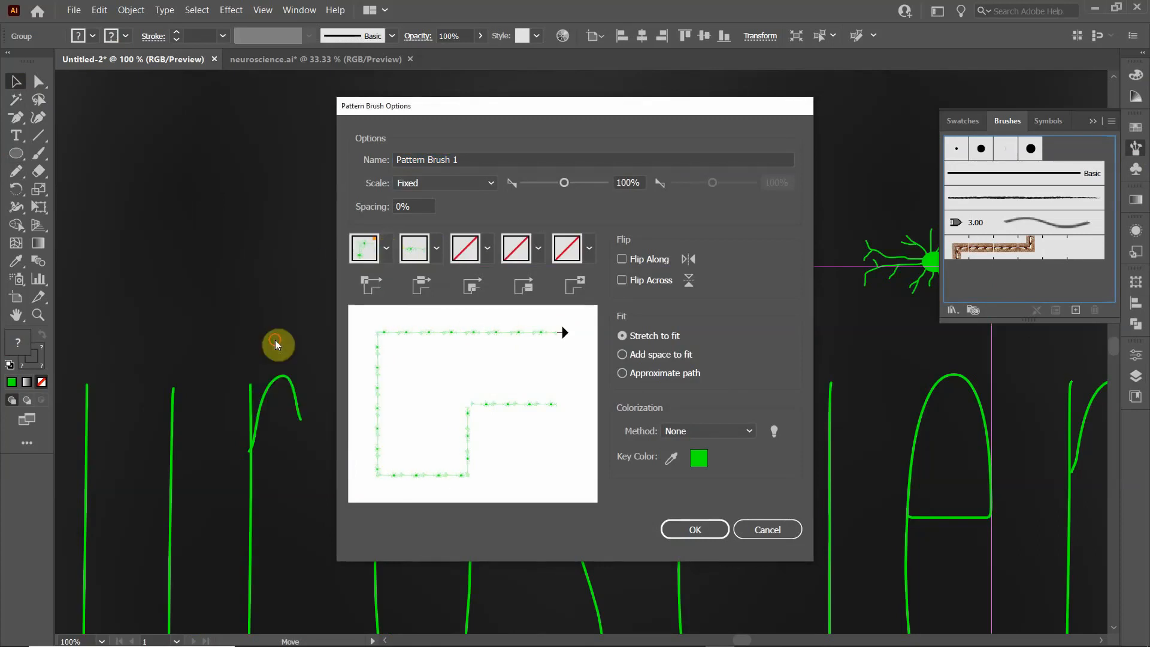
{"action": "left_click", "coordinate": [490, 249]}
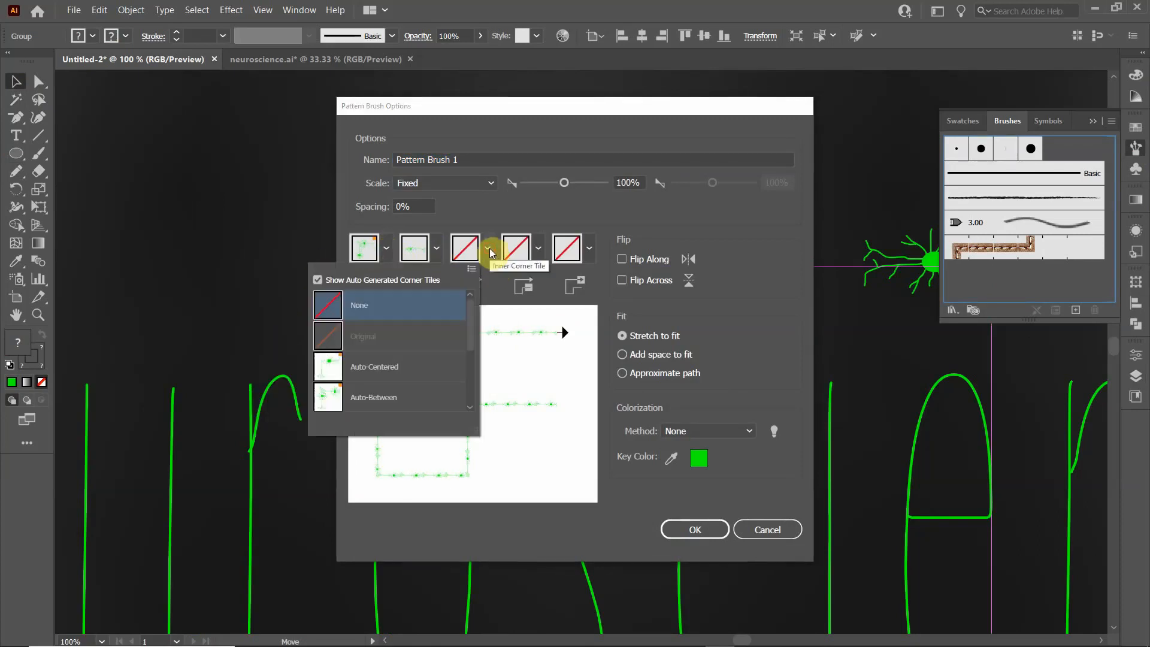
{"action": "left_click", "coordinate": [368, 405]}
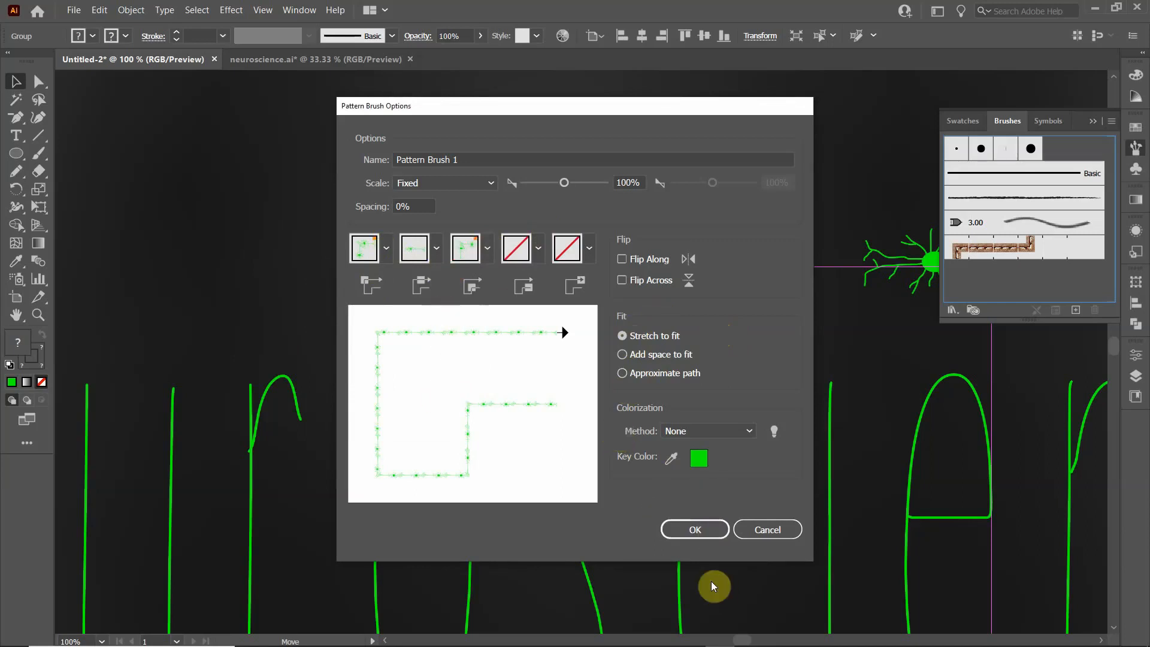
{"action": "left_click", "coordinate": [703, 529]}
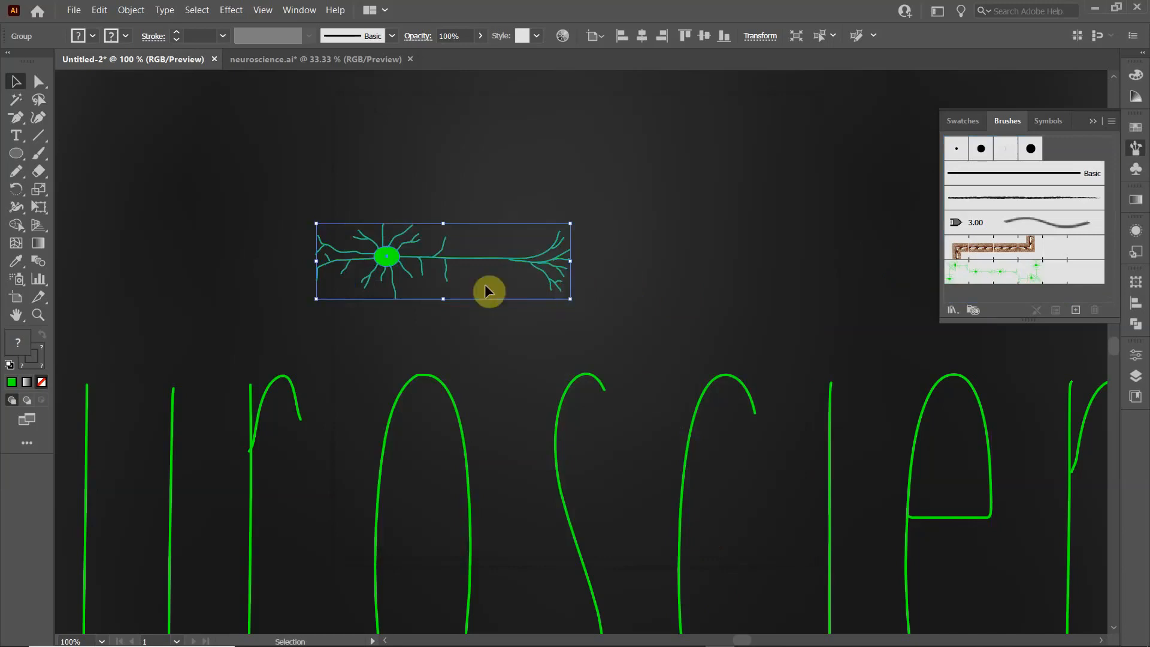
Move the neuron group off the artboard to the empty area above it and deselect it.
{"action": "scroll", "coordinate": [448, 218], "scroll_direction": "down", "scroll_amount": 4}
{"action": "left_click_drag", "start_coordinate": [429, 225], "coordinate": [328, 108]}
{"action": "left_click", "coordinate": [536, 123]}
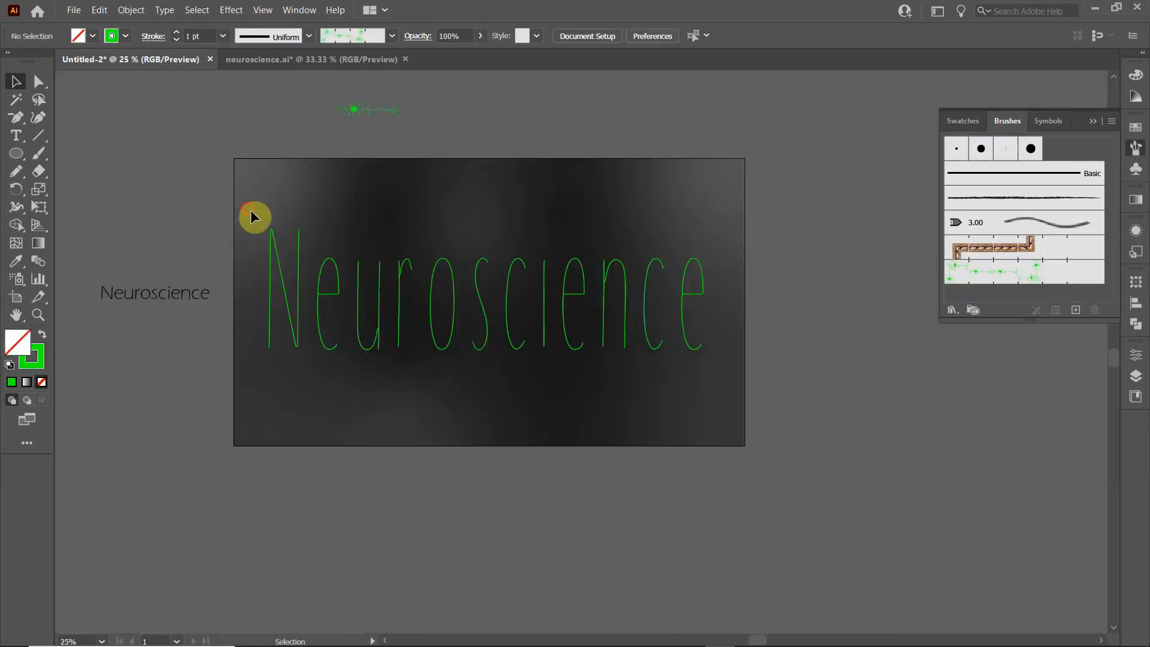
Select all the Neuroscience letter strokes on the artboard and apply the neuron pattern brush to them.
{"action": "left_click_drag", "start_coordinate": [718, 400], "coordinate": [718, 400]}
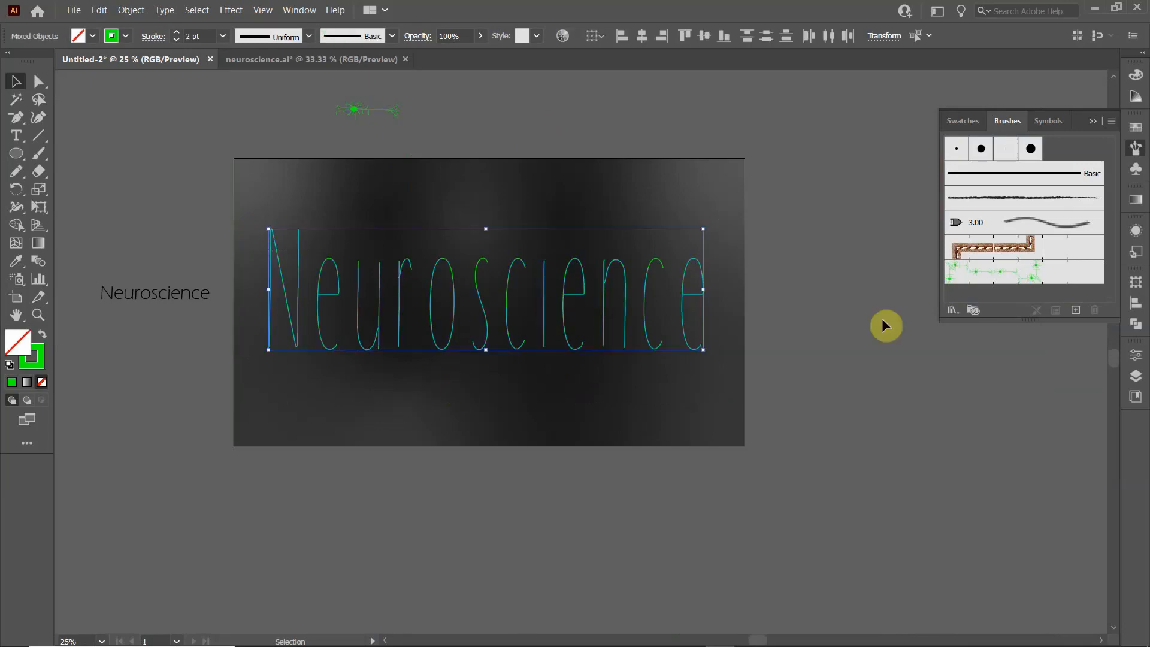
{"action": "left_click", "coordinate": [1008, 275]}
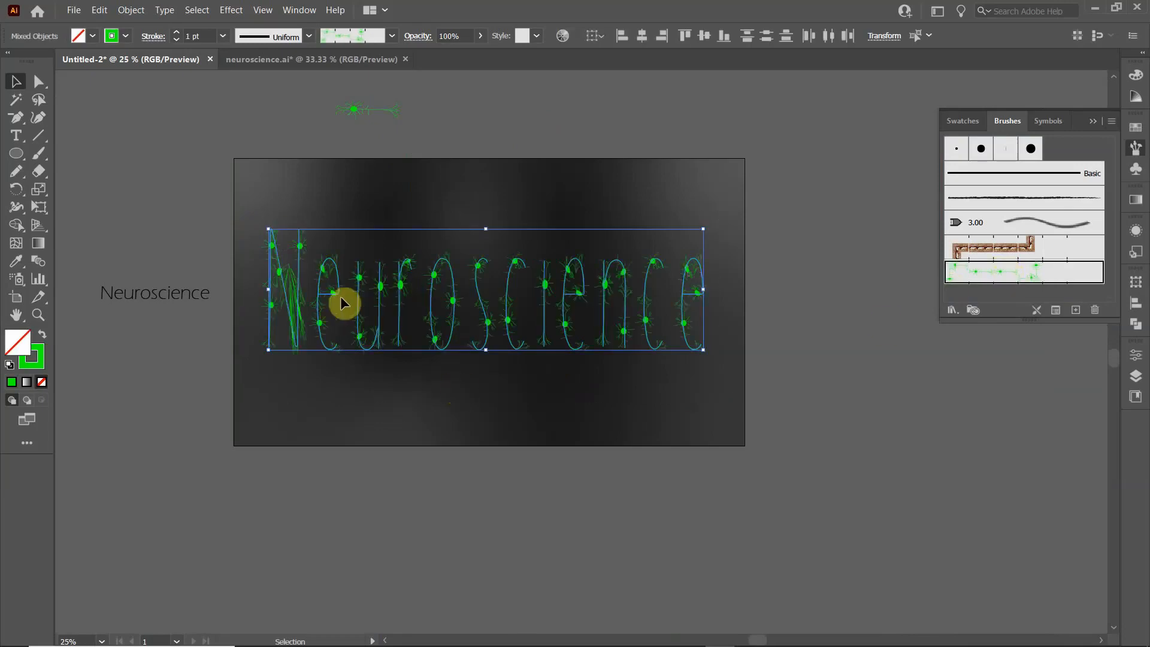
Simplify the path of the letter N, reducing its anchor points until the tangled neuron strokes along its diagonal are clean, and deselect it.
{"action": "scroll", "coordinate": [347, 300], "scroll_direction": "up", "scroll_amount": 2}
{"action": "left_click_drag", "start_coordinate": [256, 328], "coordinate": [408, 305]}
{"action": "scroll", "coordinate": [425, 369], "scroll_direction": "up", "scroll_amount": 3}
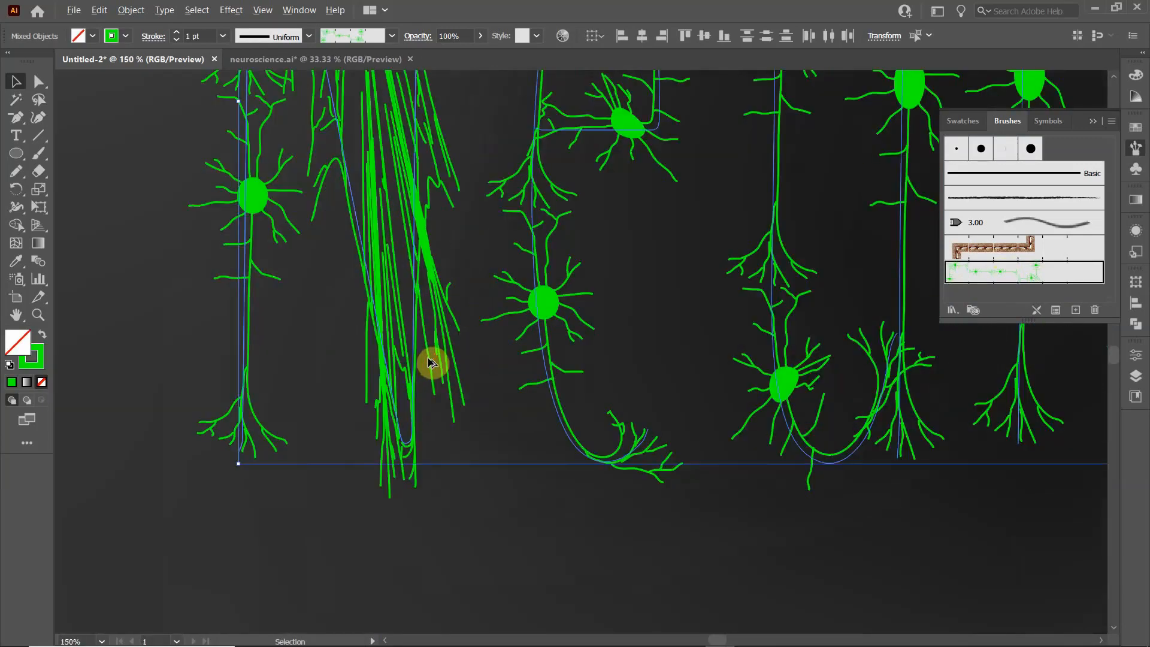
{"action": "scroll", "coordinate": [416, 328], "scroll_direction": "down", "scroll_amount": 2}
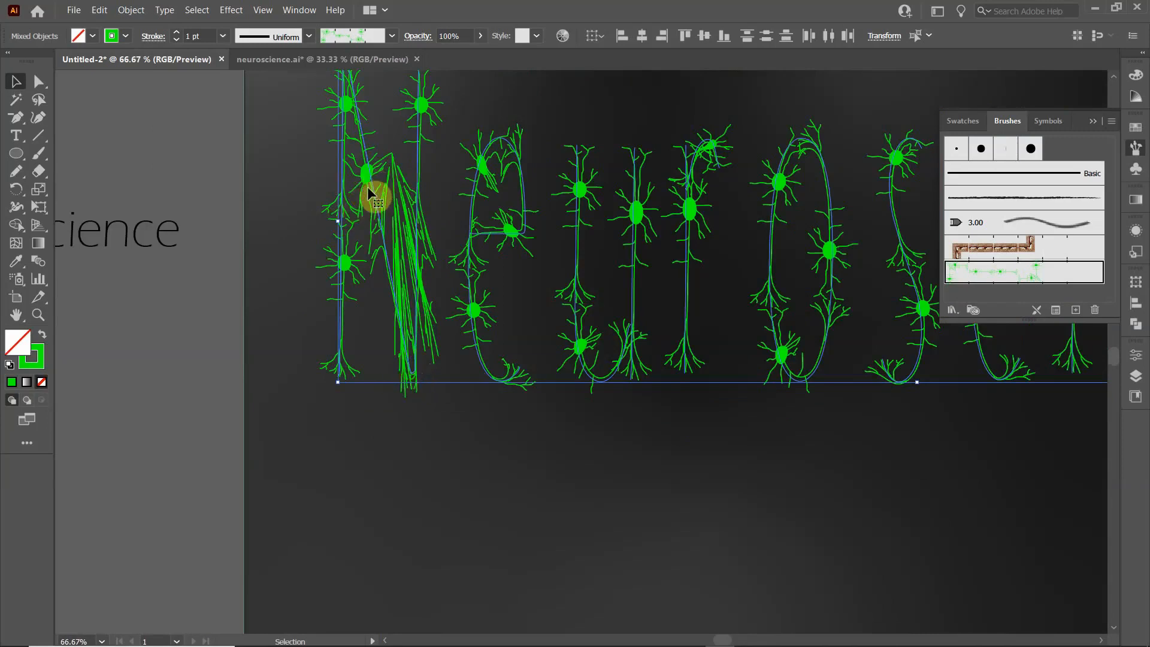
{"action": "left_click", "coordinate": [370, 385]}
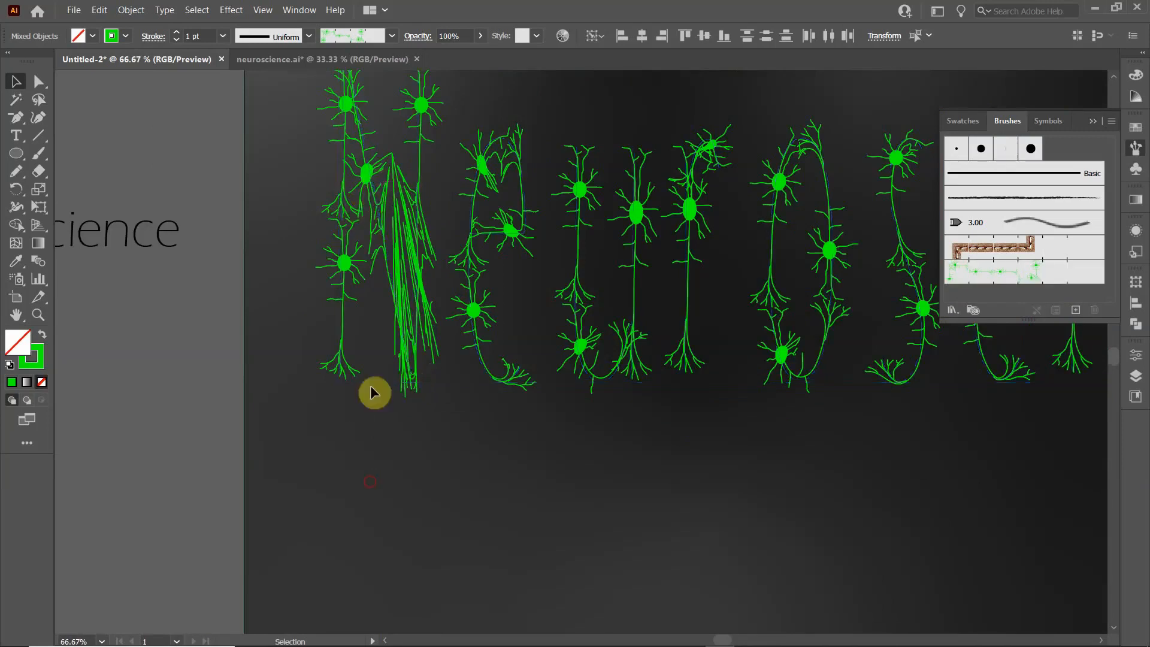
{"action": "left_click", "coordinate": [376, 228]}
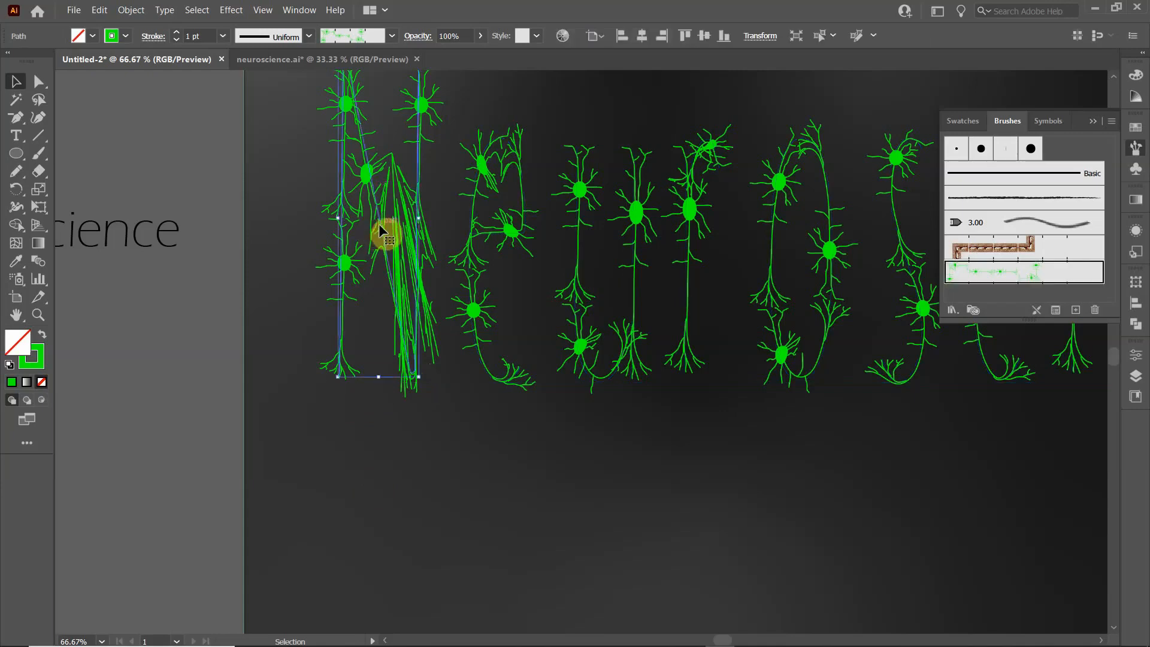
{"action": "right_click", "coordinate": [379, 224]}
{"action": "left_click", "coordinate": [442, 370]}
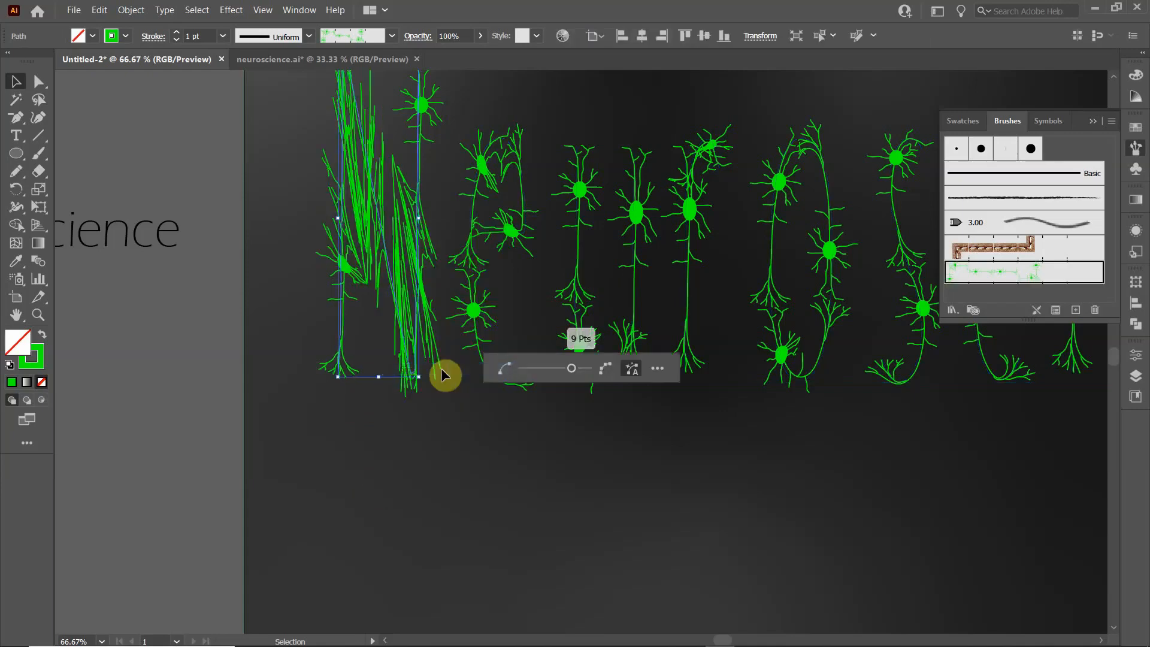
{"action": "left_click_drag", "start_coordinate": [572, 368], "coordinate": [545, 370]}
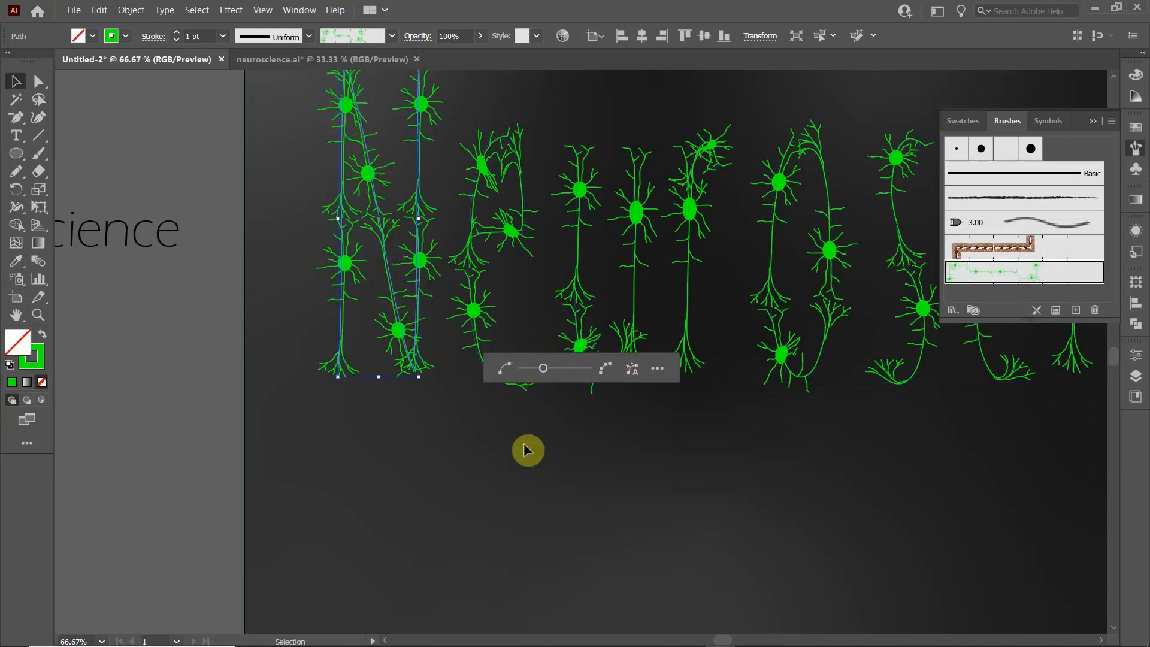
{"action": "left_click", "coordinate": [205, 143]}
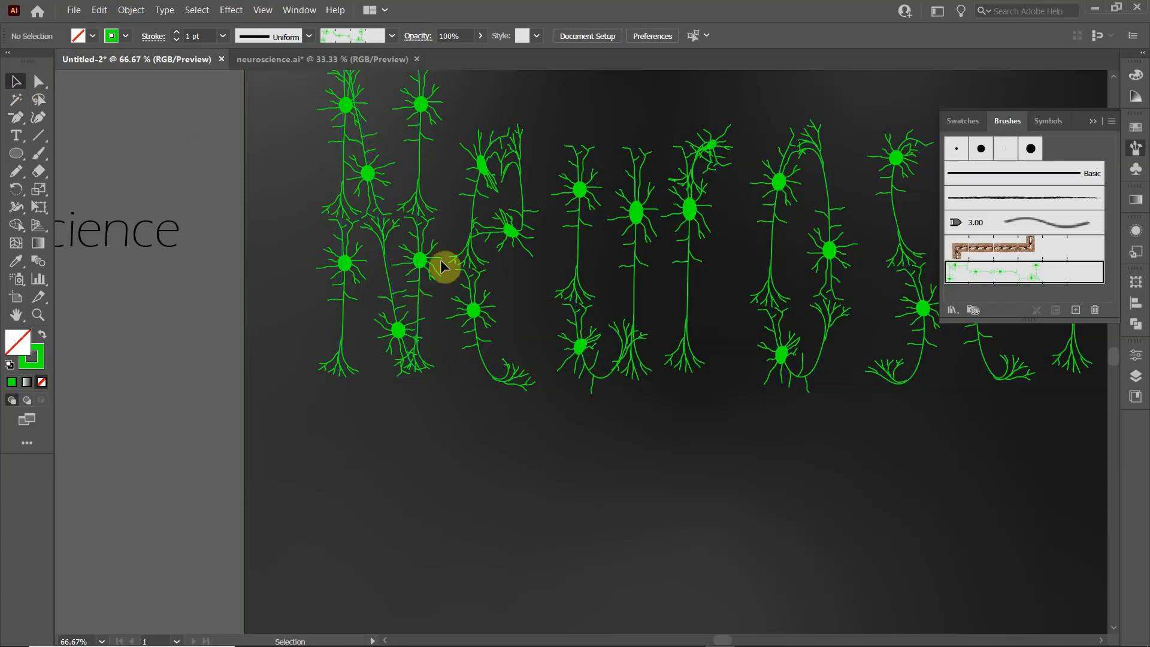
Examine the neuron strokes on the remaining letters of the word for distortion and legibility.
{"action": "scroll", "coordinate": [377, 172], "scroll_direction": "up", "scroll_amount": 2}
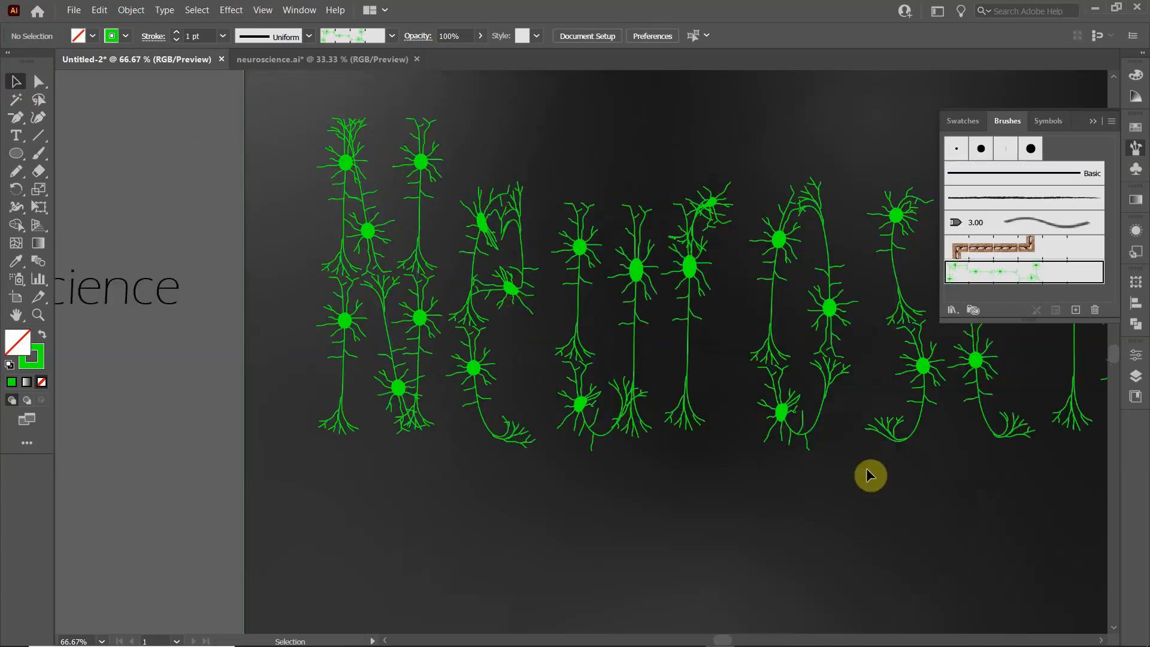
{"action": "scroll", "coordinate": [867, 470], "scroll_direction": "down", "scroll_amount": 1}
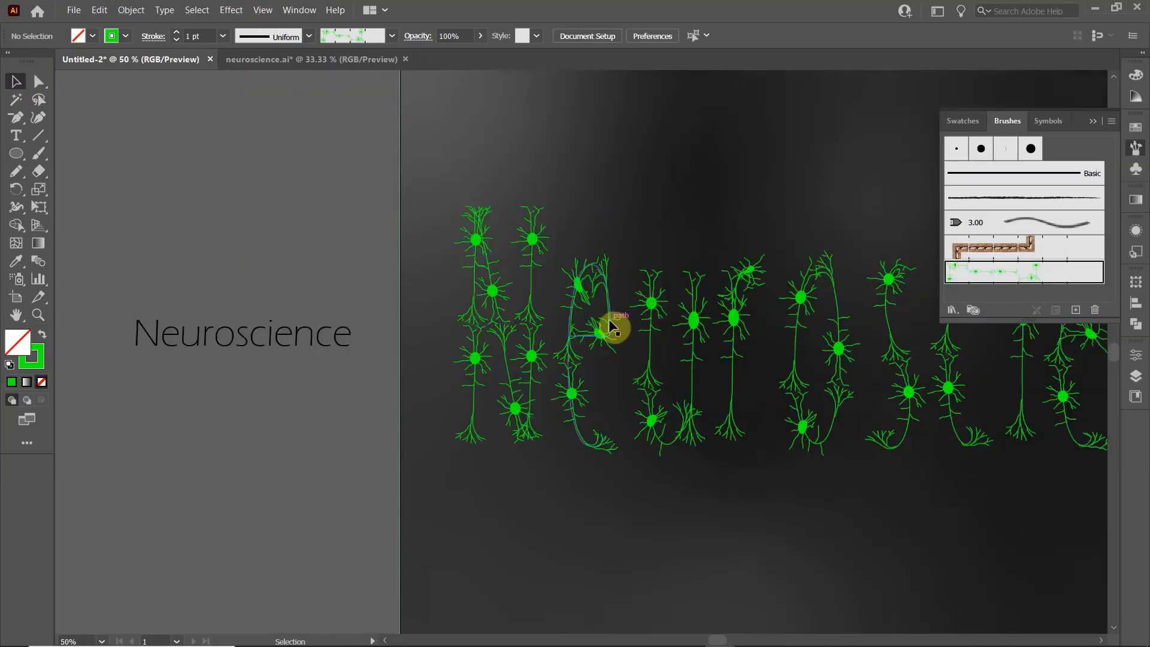
{"action": "left_click", "coordinate": [593, 340]}
{"action": "left_click_drag", "start_coordinate": [652, 333], "coordinate": [549, 342]}
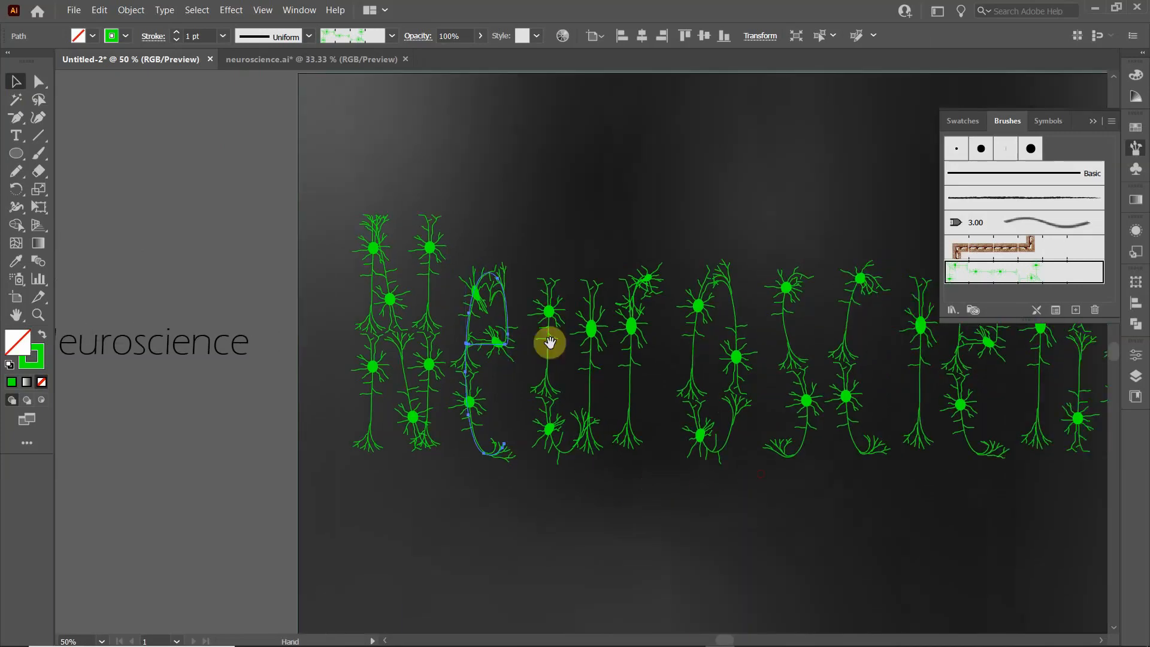
{"action": "left_click_drag", "start_coordinate": [779, 523], "coordinate": [668, 515]}
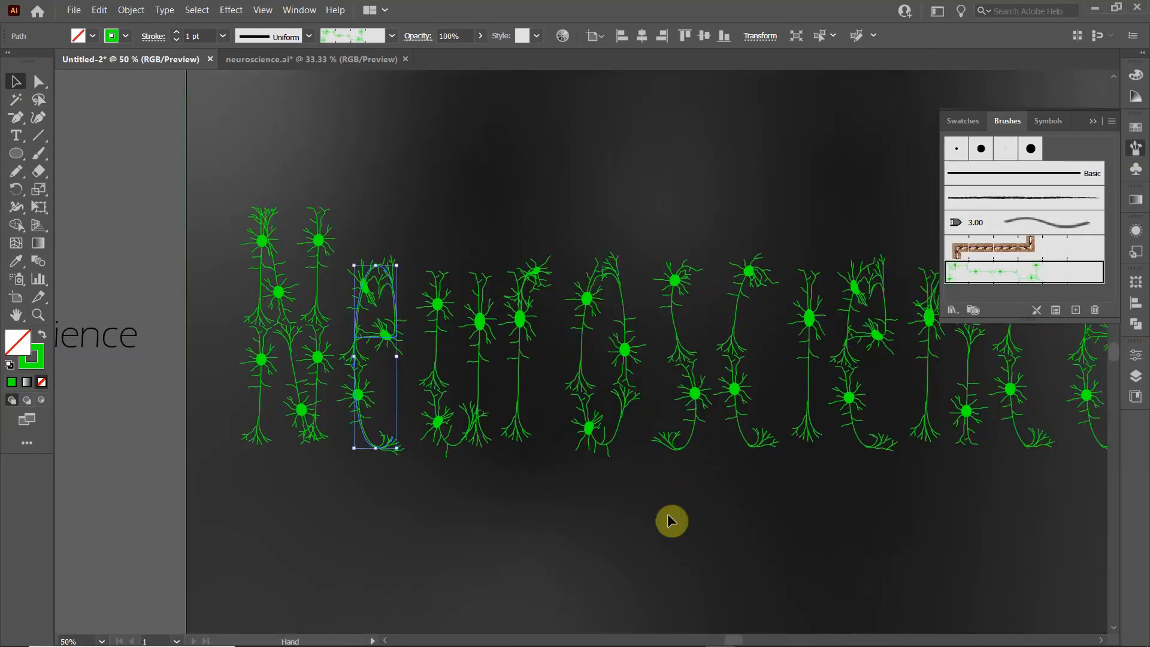
{"action": "left_click", "coordinate": [748, 500]}
{"action": "scroll", "coordinate": [744, 501], "scroll_direction": "down", "scroll_amount": 1}
{"action": "left_click_drag", "start_coordinate": [752, 505], "coordinate": [655, 510]}
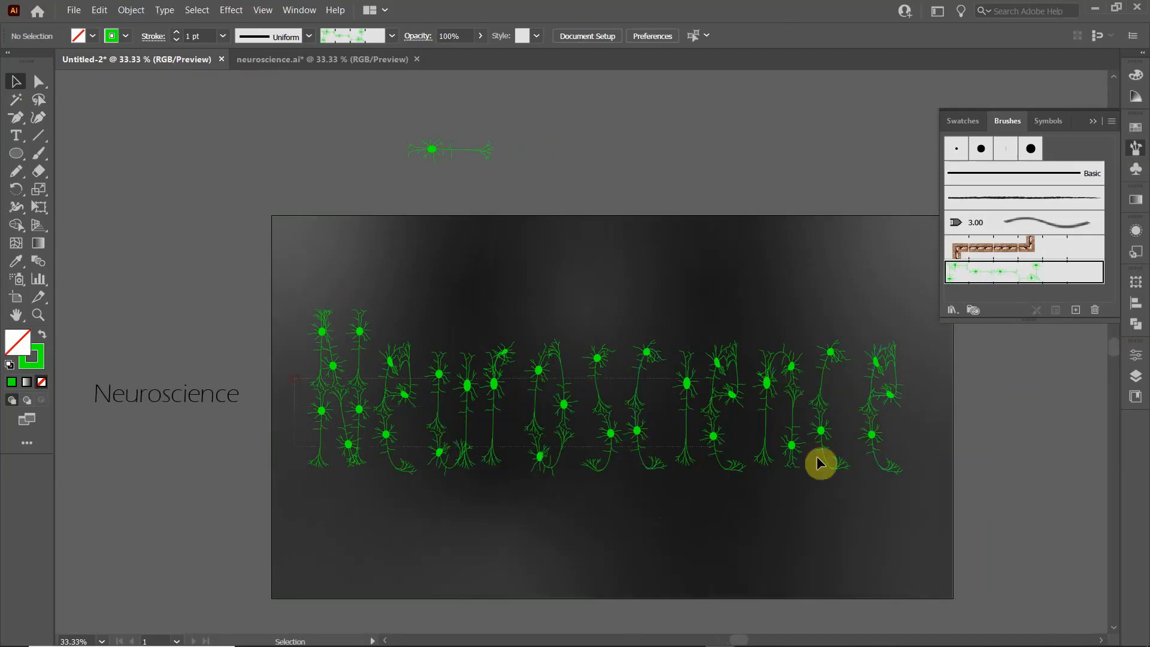
{"action": "left_click", "coordinate": [608, 554]}
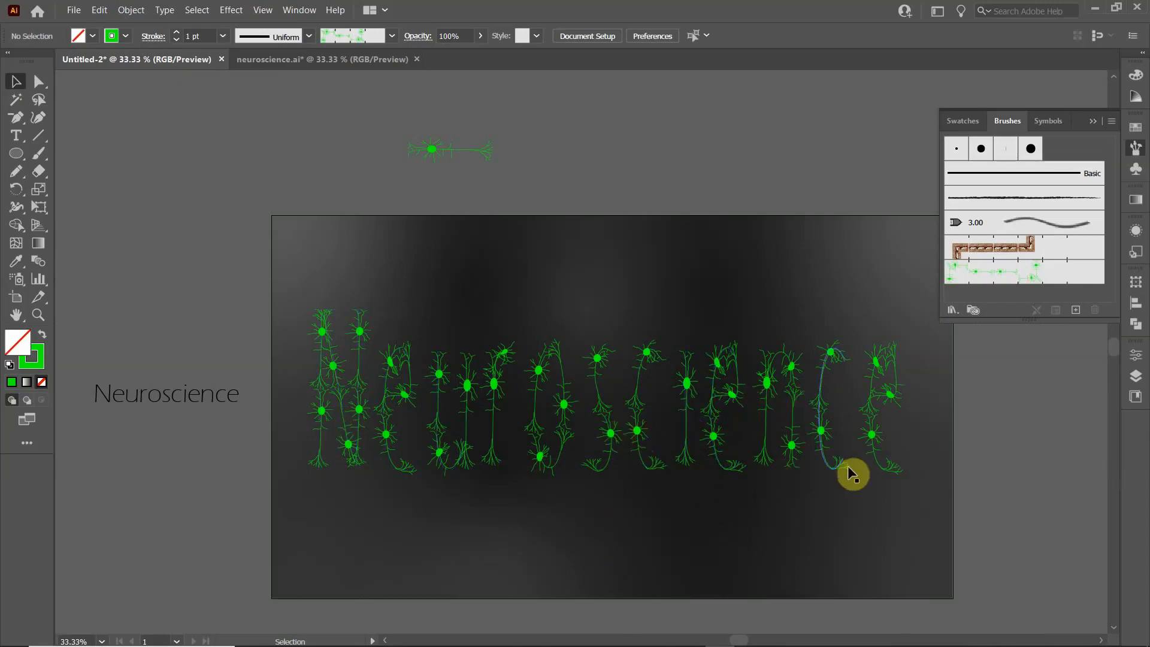
Set the neuron pattern brush's scale to 84% and apply the change to the existing letter strokes.
{"action": "left_click", "coordinate": [1004, 274]}
{"action": "double_click", "coordinate": [1024, 274]}
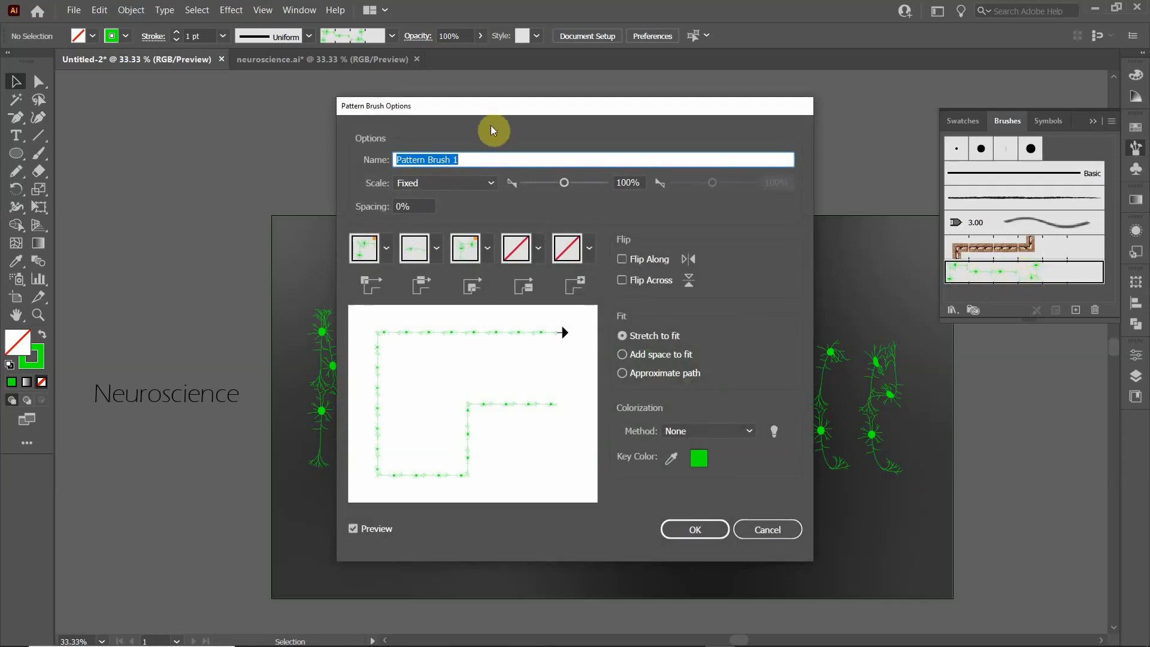
{"action": "mouse_move", "coordinate": [506, 114]}
{"action": "left_mouse_down"}
{"action": "mouse_move", "coordinate": [767, 86]}
{"action": "mouse_move", "coordinate": [738, 117]}
{"action": "left_mouse_up"}
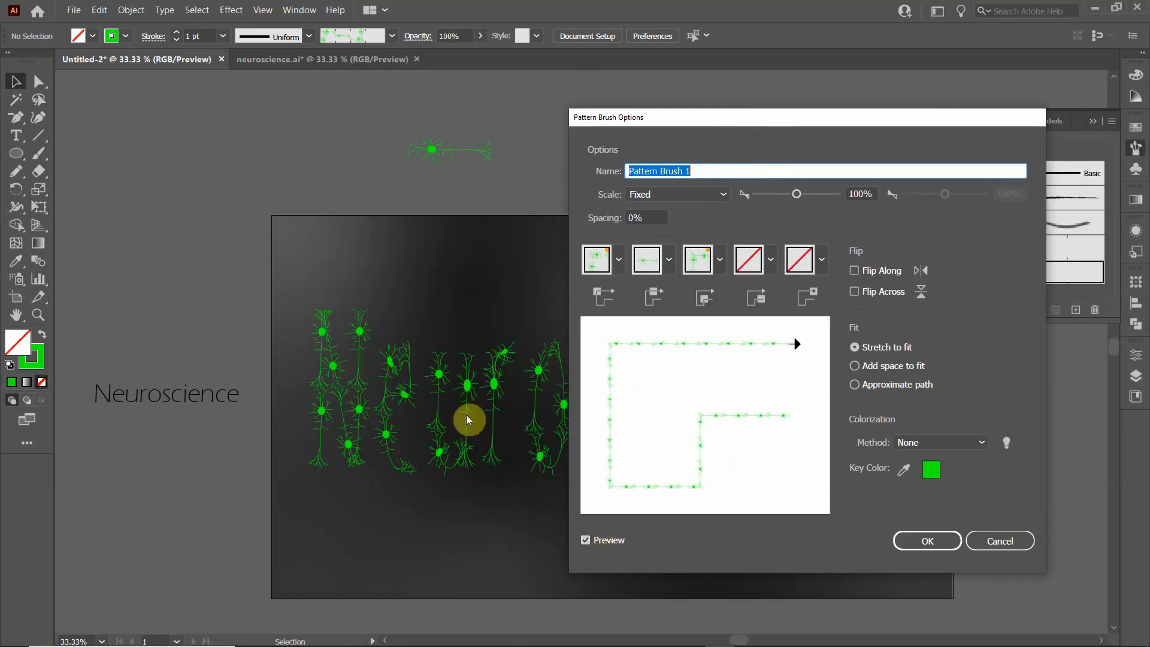
{"action": "left_click_drag", "start_coordinate": [793, 198], "coordinate": [788, 195]}
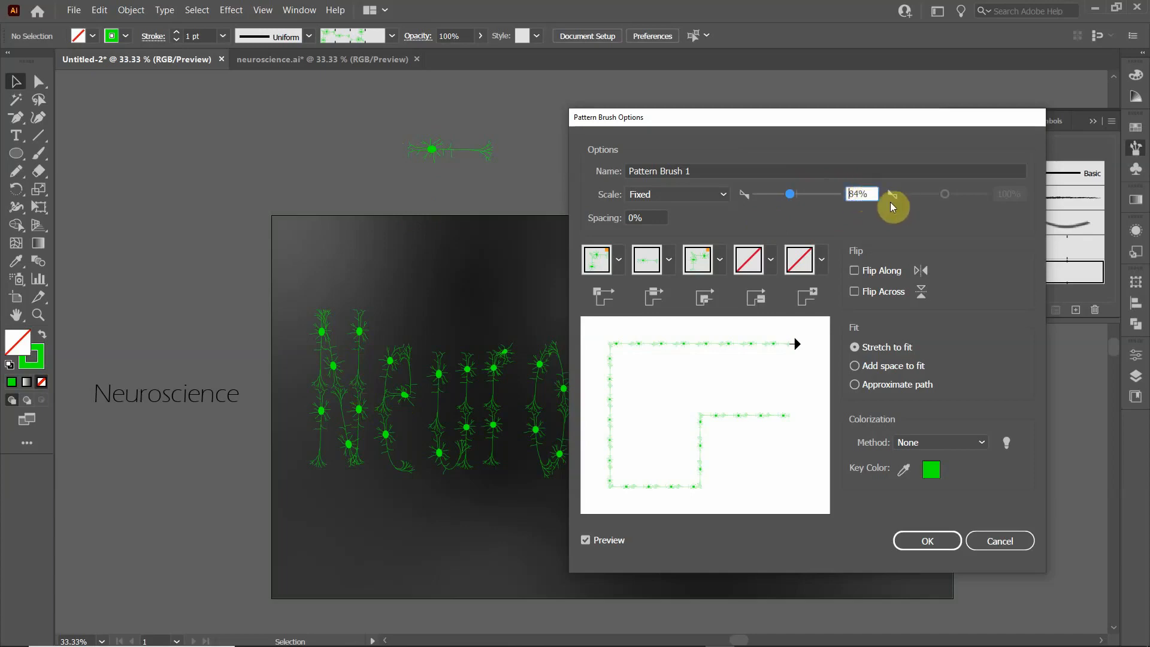
{"action": "left_click", "coordinate": [925, 541]}
{"action": "left_click", "coordinate": [572, 353]}
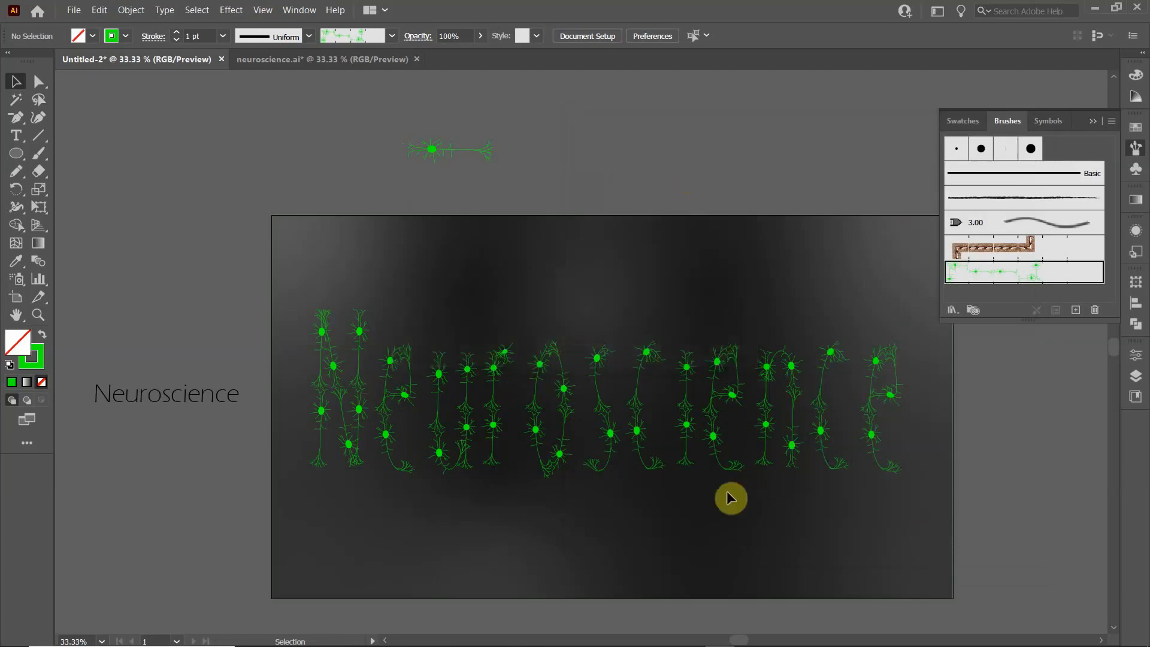
{"action": "left_click_drag", "start_coordinate": [715, 514], "coordinate": [638, 507]}
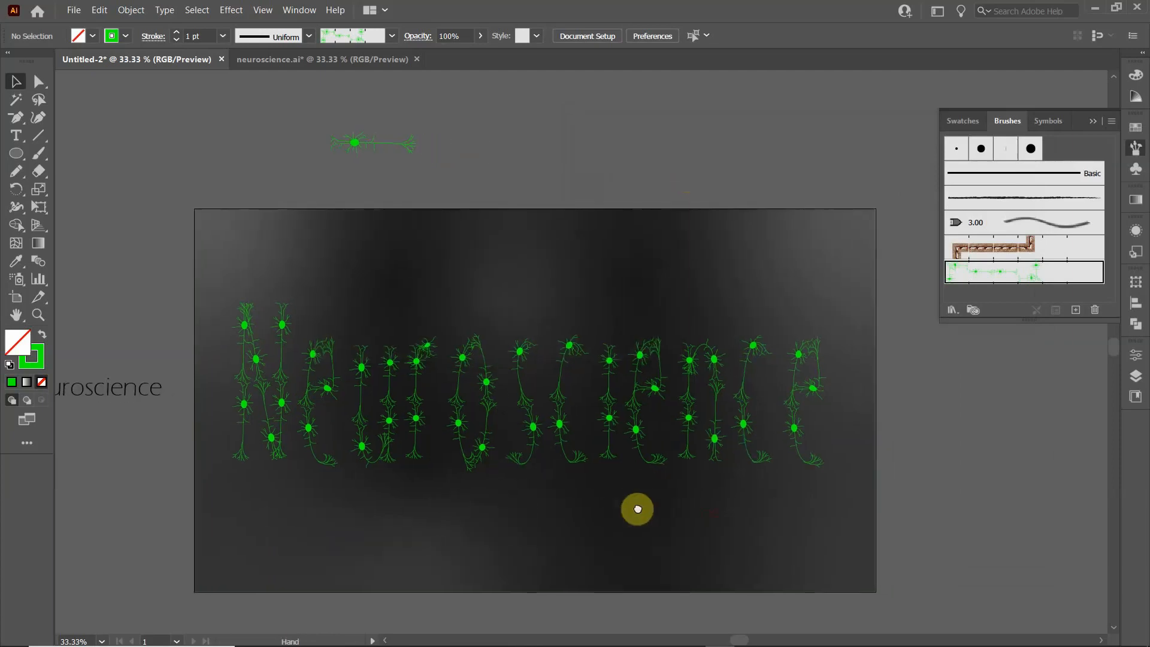
{"action": "left_click", "coordinate": [1090, 122]}
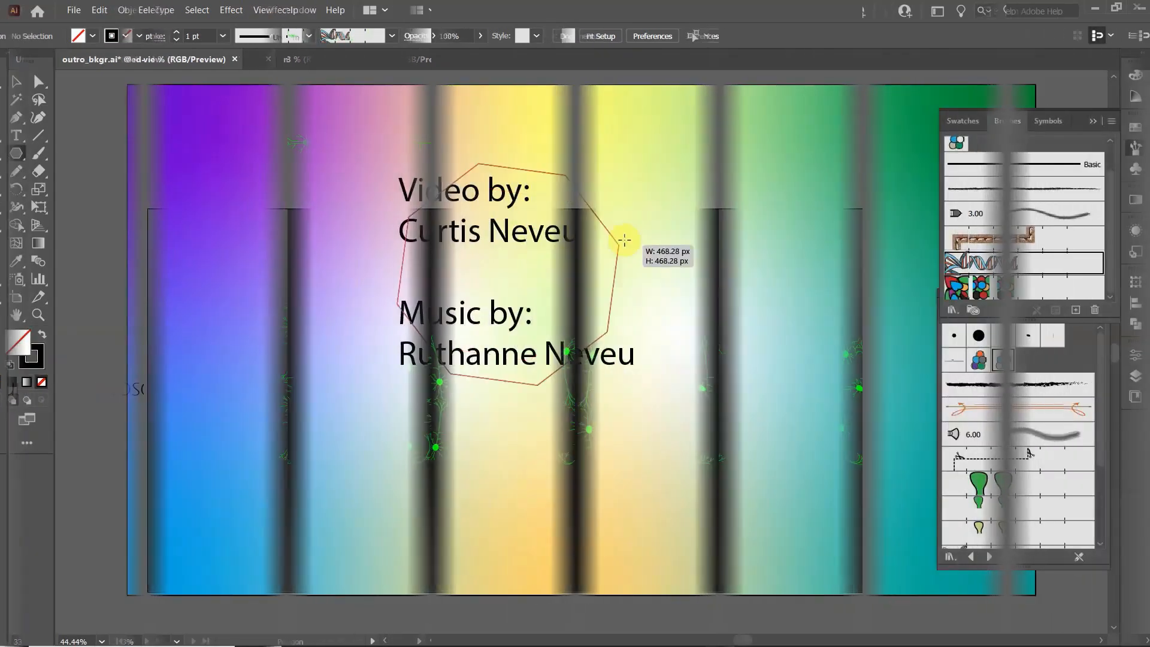
In outro_bkgr.ai, draw a large octagon around the credits text and apply the DNA helix pattern brush to it.
{"action": "left_click_drag", "start_coordinate": [624, 231], "coordinate": [681, 203]}
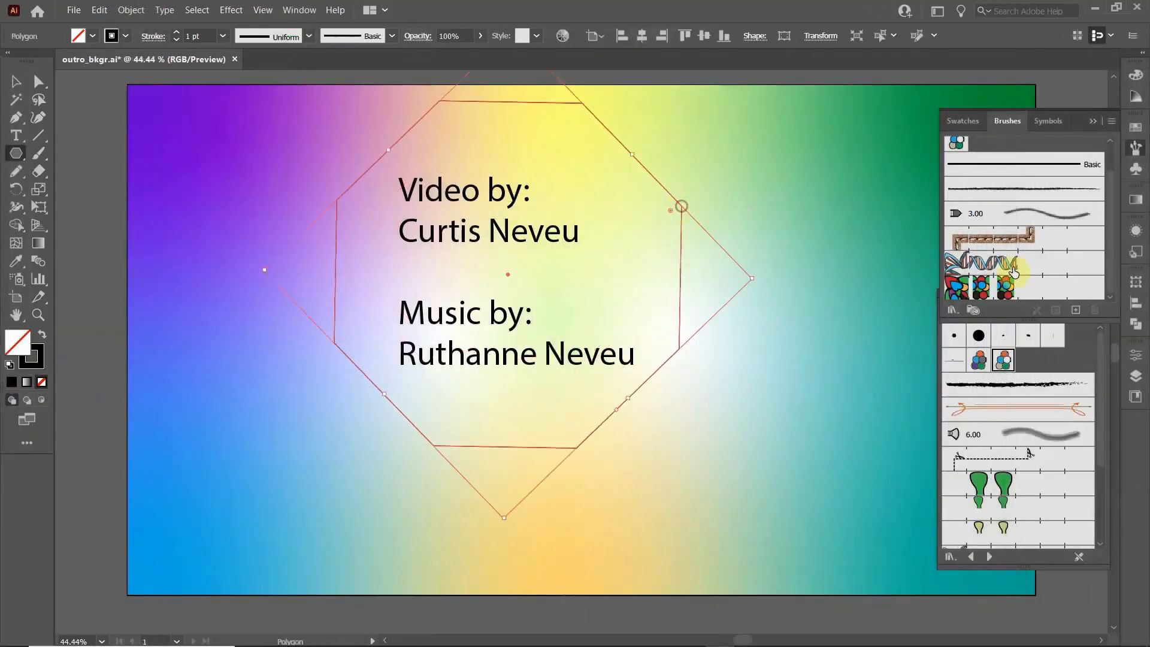
{"action": "left_click", "coordinate": [1031, 264]}
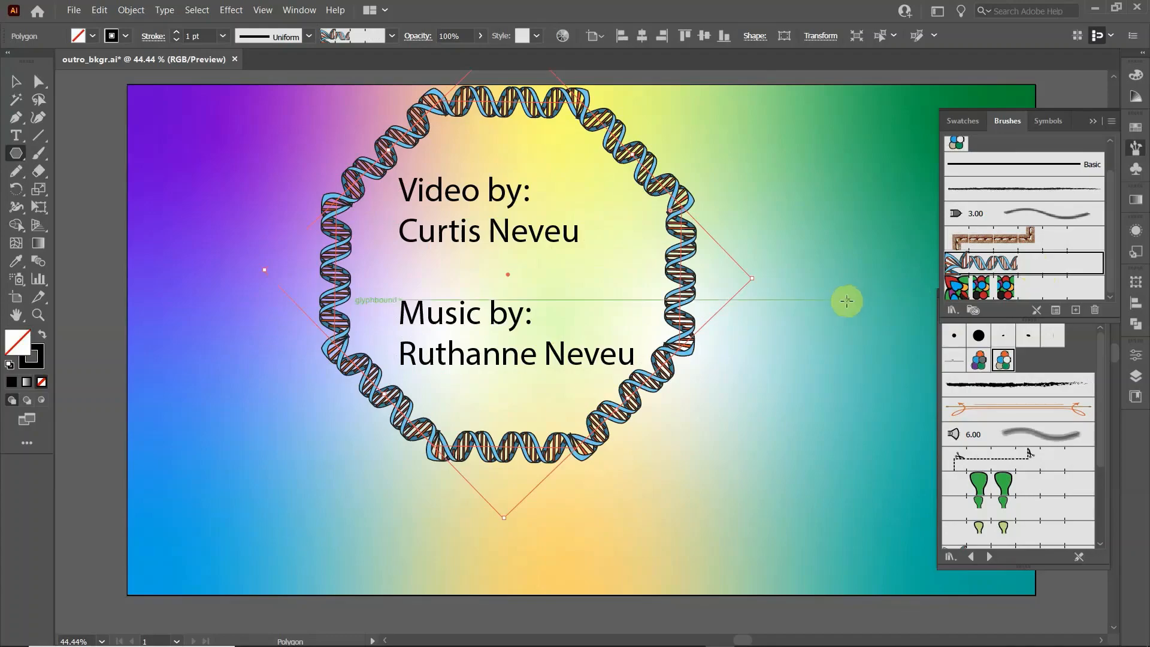